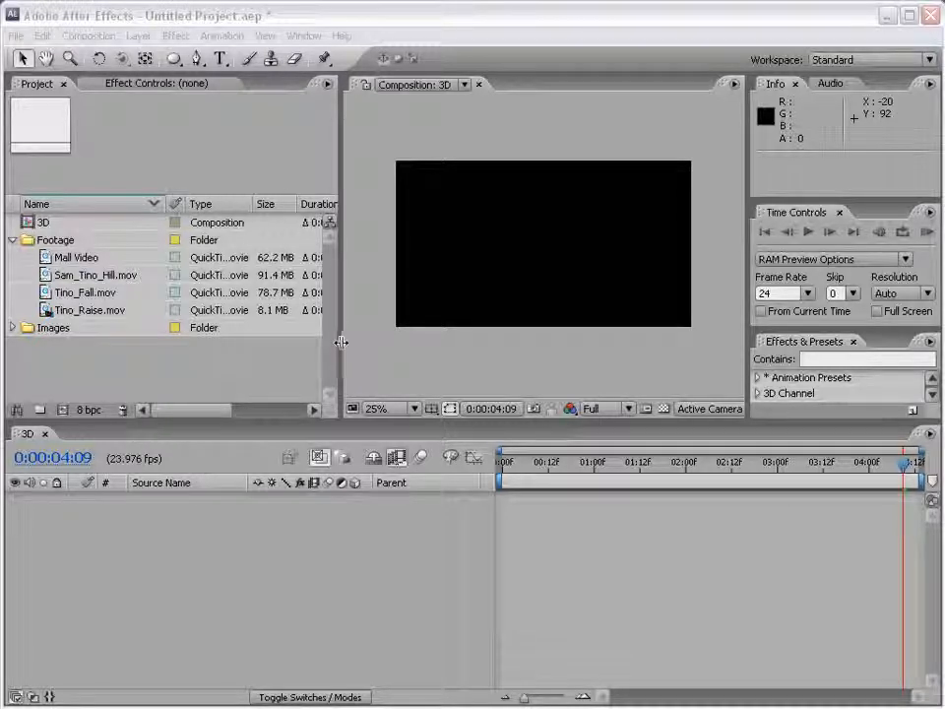
Add Tino_Raise.mov, Tino_Fall.mov, Sam_Tino_Hill.mov and Mall Video as layers in the 3D composition, with Mall Video at the bottom.
left_click_drag(341, 343, 277, 355)
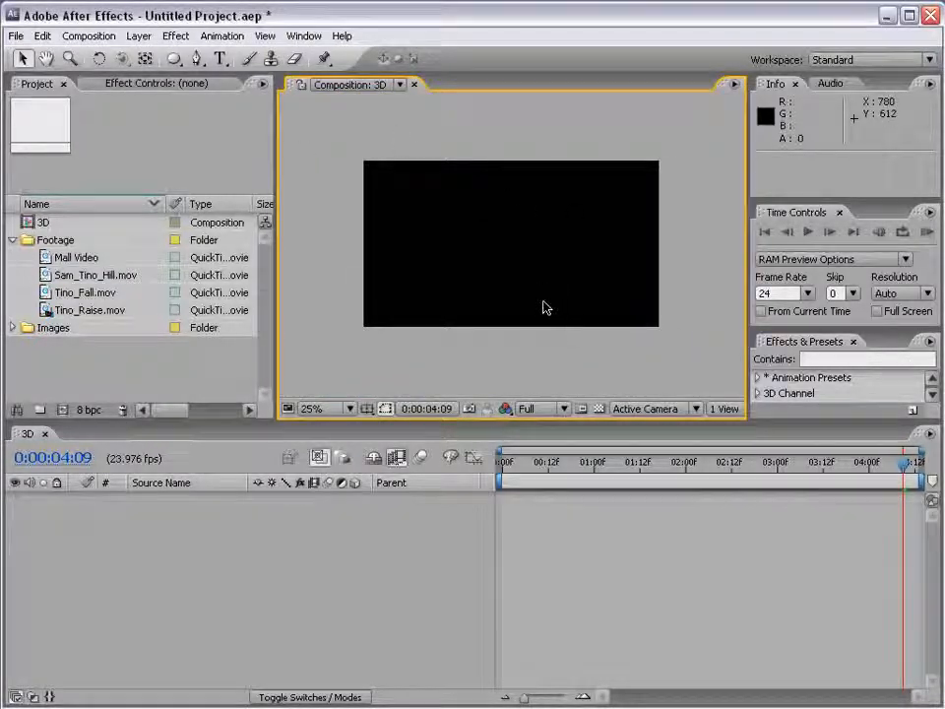
left_click(84, 259)
left_click_drag(68, 275, 148, 546)
left_click(85, 312)
left_click_drag(84, 296, 147, 544)
left_click_drag(65, 263, 177, 605)
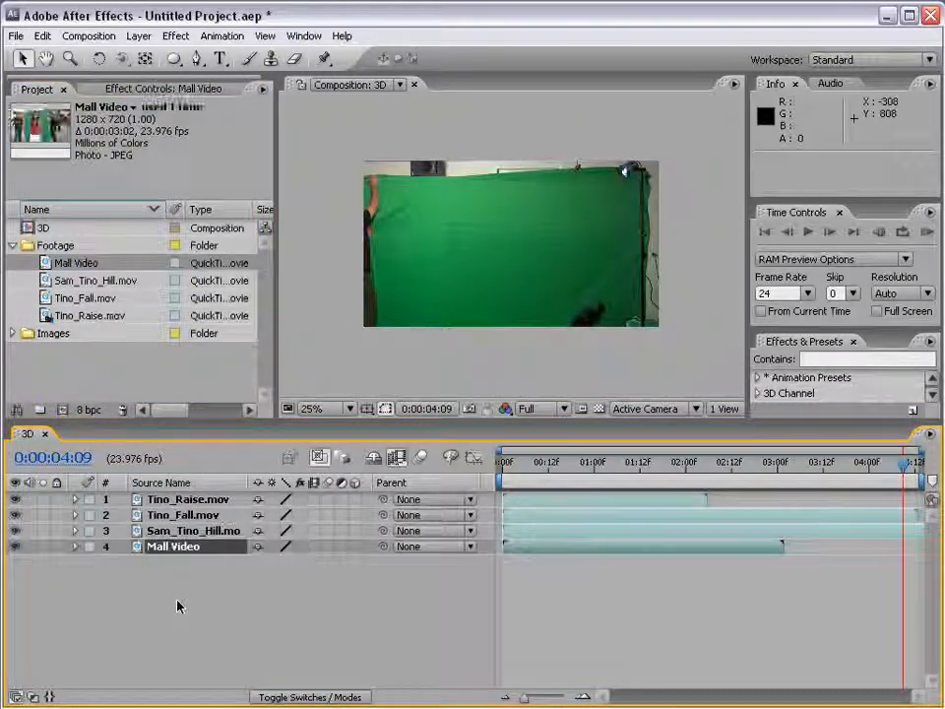
Set the work area to end at 0:00:02:00 and trim the composition to the work area.
left_click(687, 467)
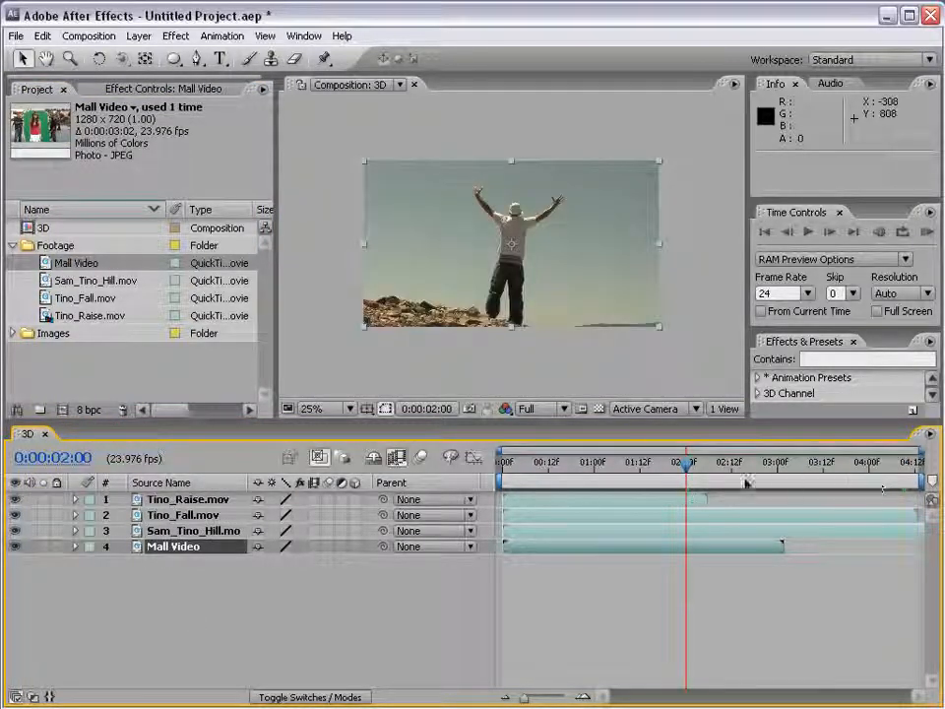
left_click_drag(930, 480, 691, 480)
right_click(635, 488)
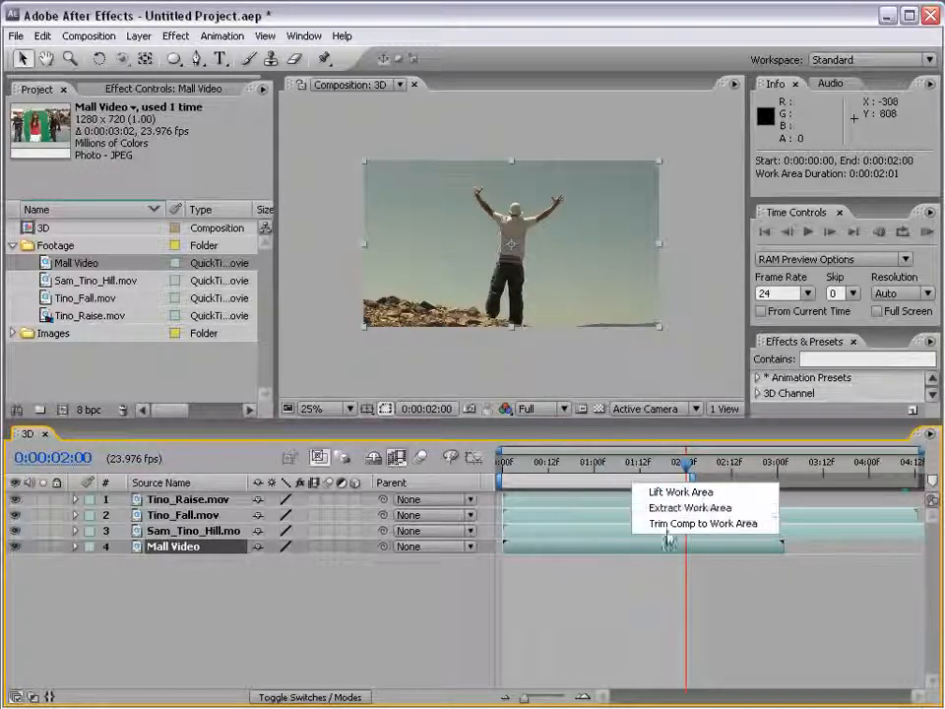
left_click(761, 528)
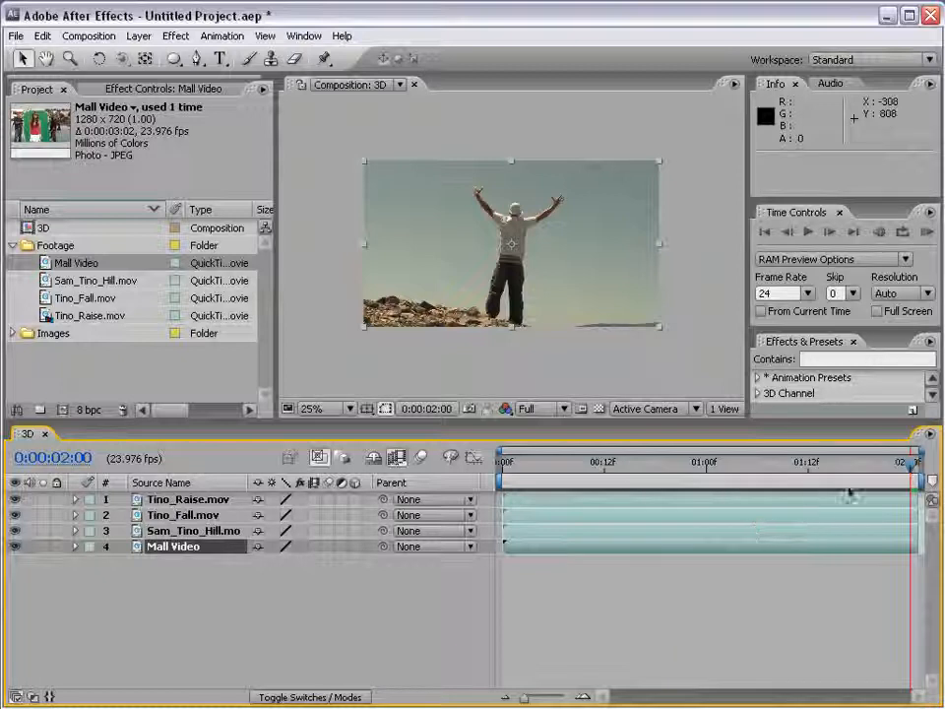
left_click_drag(891, 468, 922, 482)
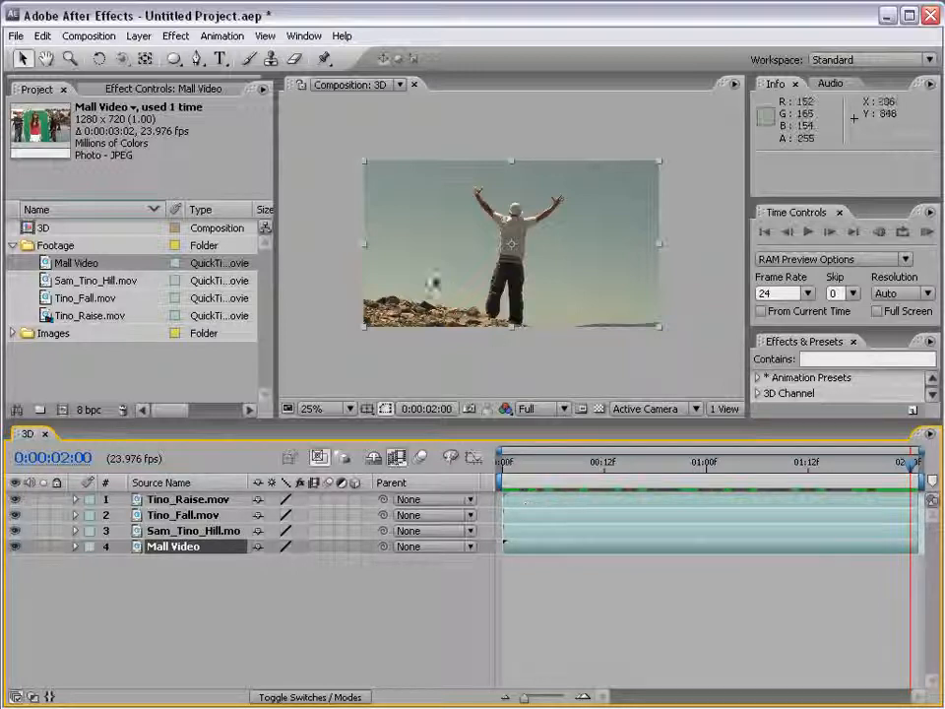
Try moving the upper three footage layers apart in the composition frame, and undo all the moves.
left_click_drag(432, 278, 511, 385)
left_click_drag(540, 195, 378, 269)
left_click_drag(586, 204, 632, 290)
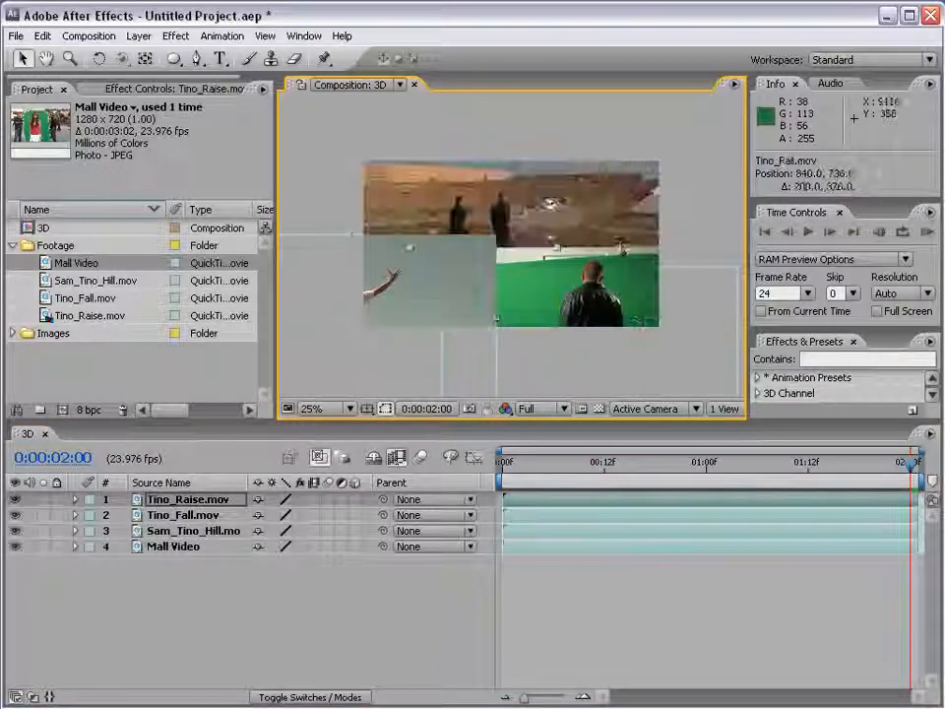
key("ctrl+z")
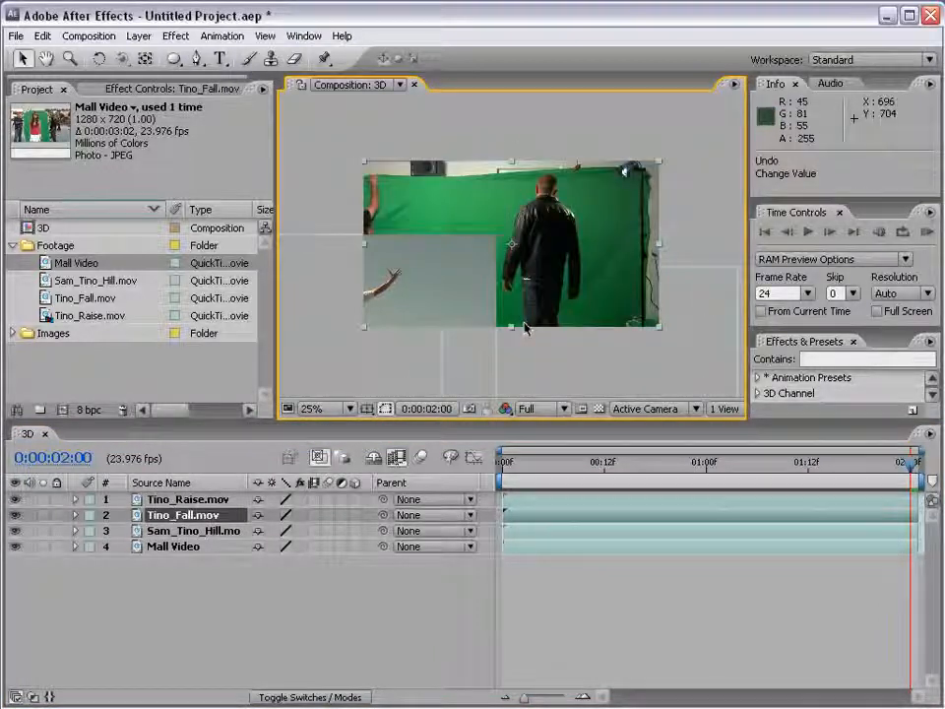
key("ctrl+z")
key("ctrl+z")
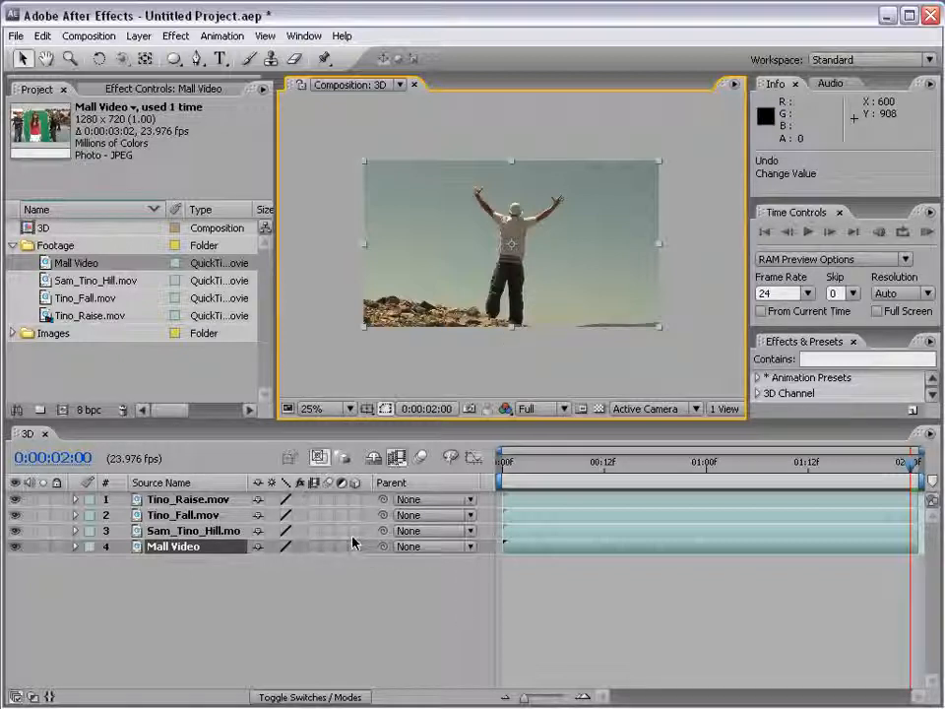
Turn all four footage layers into 3D layers.
left_click(305, 573)
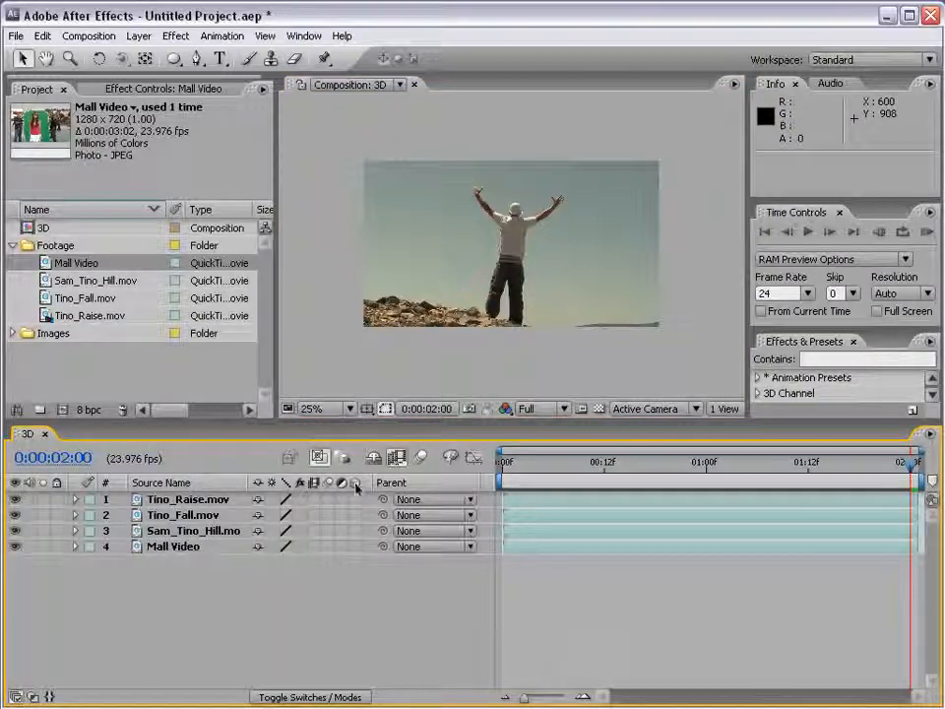
left_click_drag(354, 499, 357, 546)
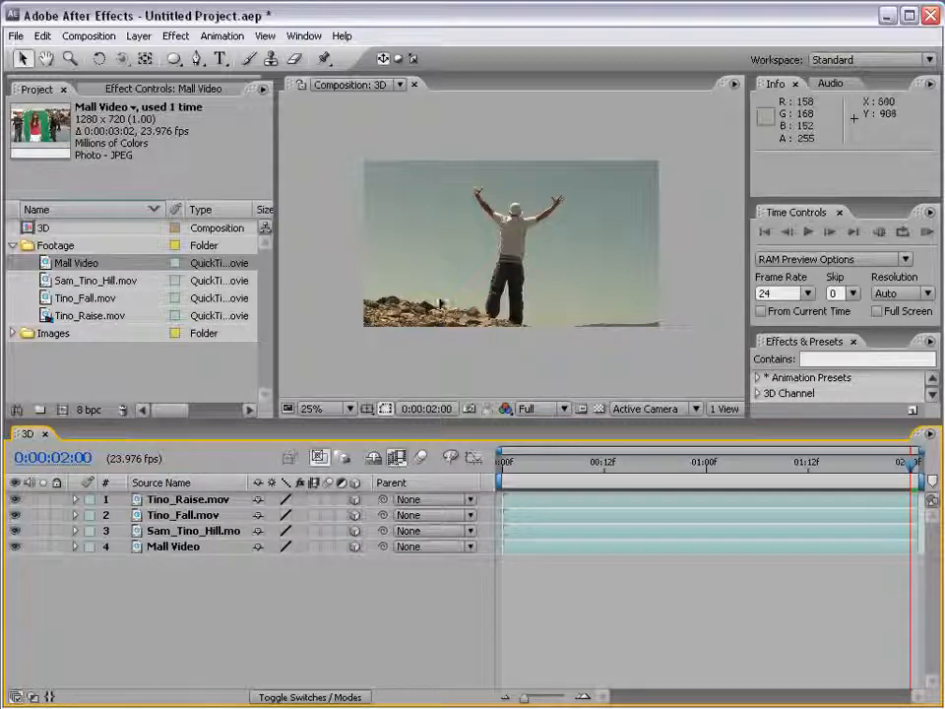
Select the Tino_Raise.mov layer, inspect its 3D axis handles up close, and solo the layer.
left_click(465, 266)
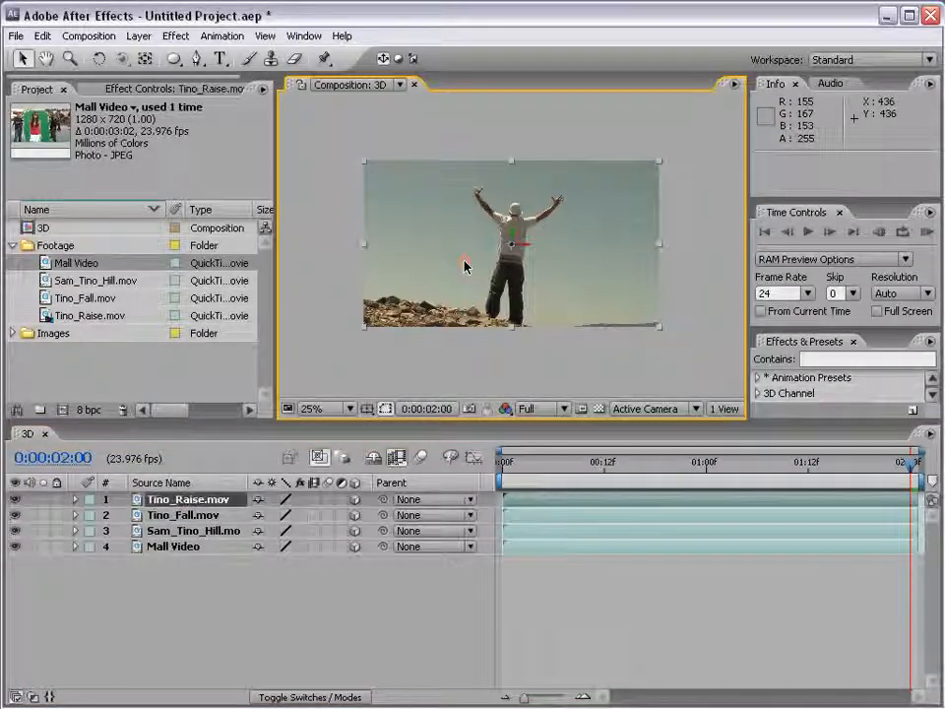
key("period")
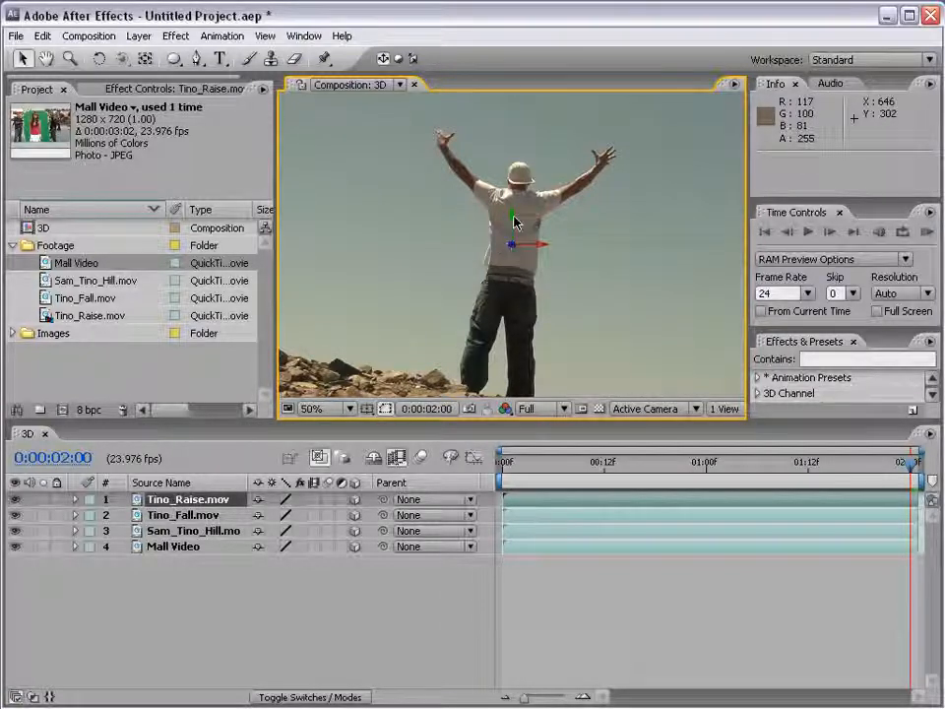
key("comma")
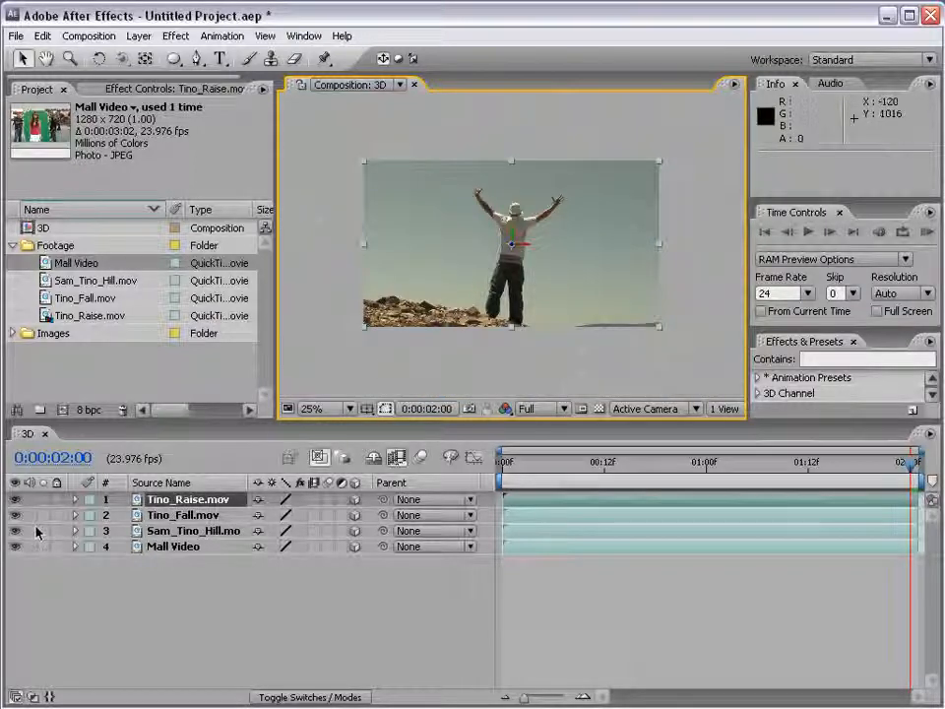
left_click(43, 499)
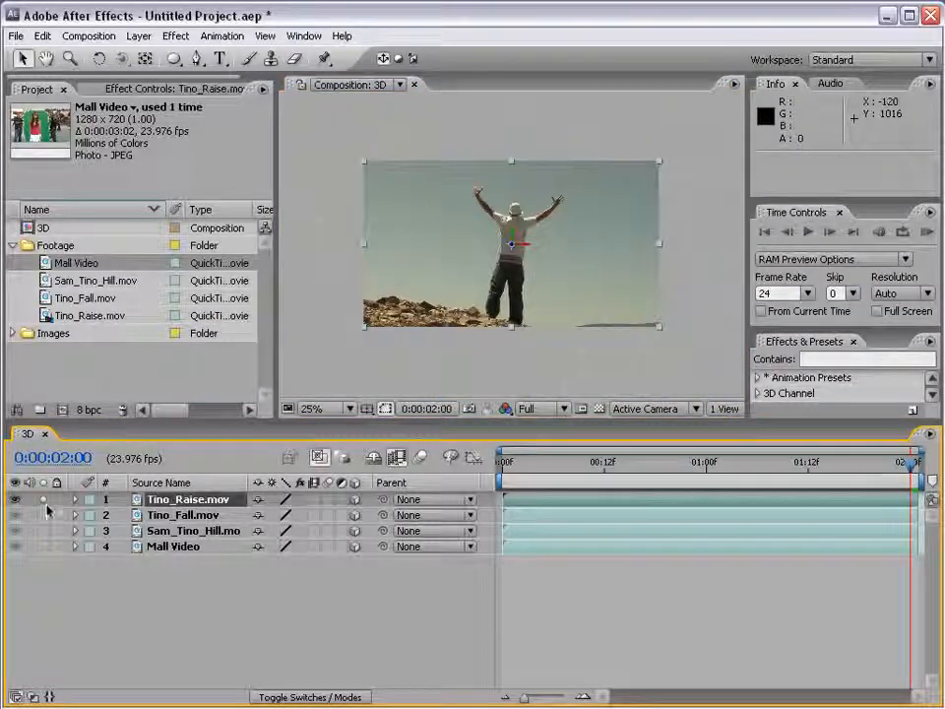
Try moving the Tino_Raise.mov layer freely and along its X axis, undoing each move.
left_click_drag(574, 247, 643, 245)
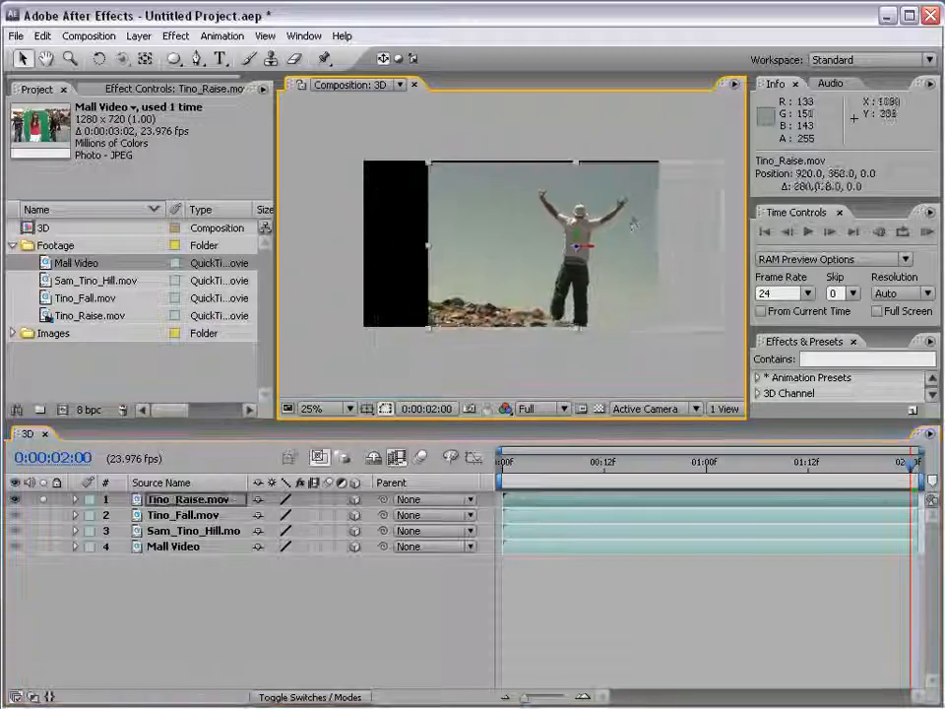
key("ctrl+z")
key("period")
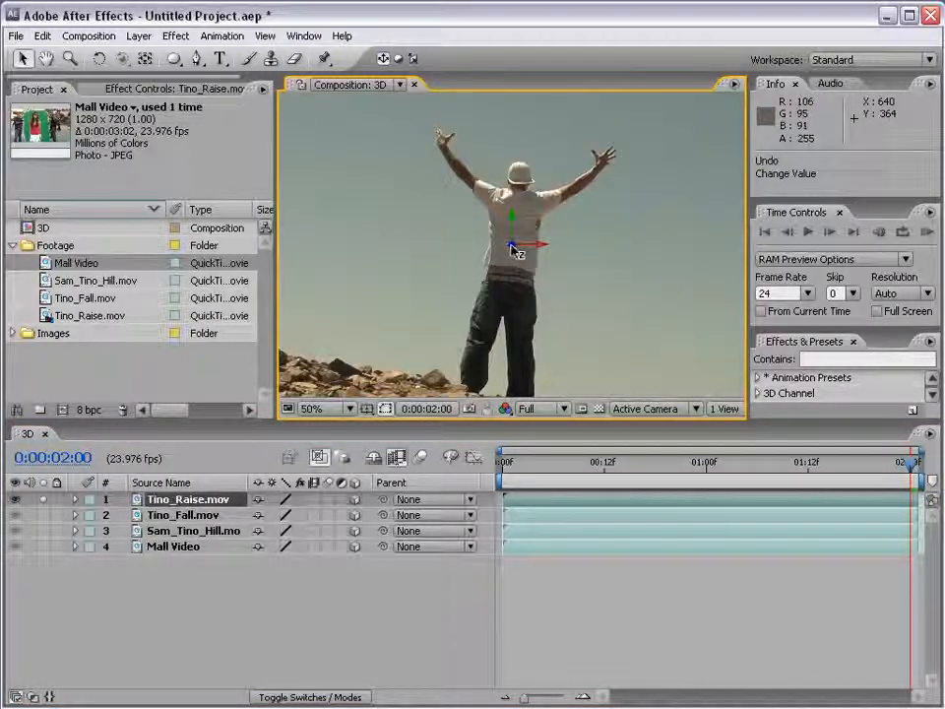
left_click_drag(535, 252, 690, 248)
key("ctrl+z")
key("comma")
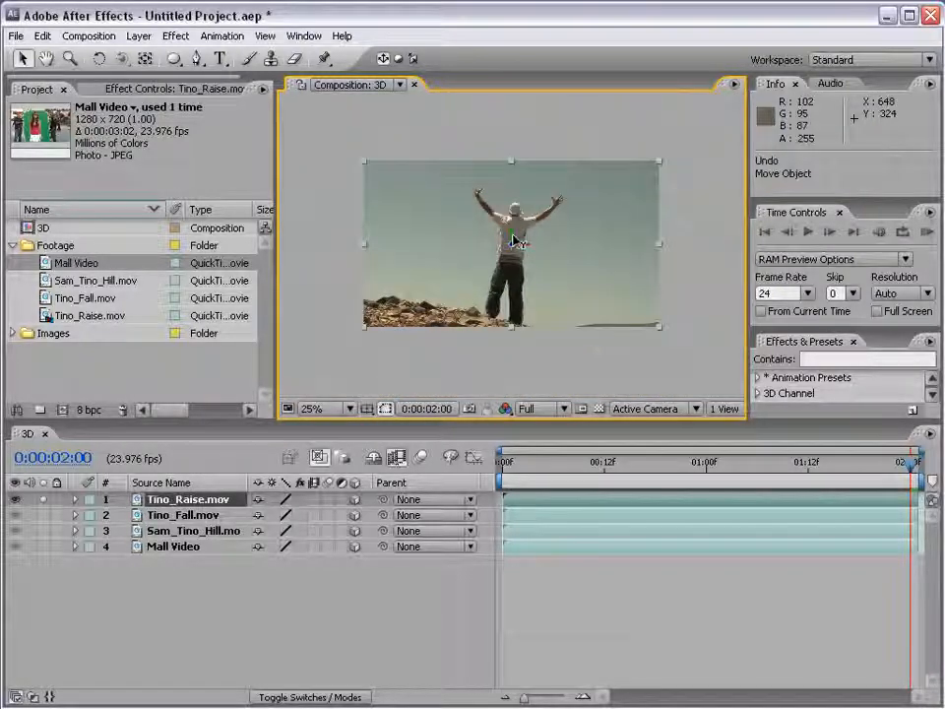
Try moving the Tino_Raise.mov layer along its Y axis and back in depth along Z, undoing each move.
mouse_move(518, 236)
left_mouse_down()
mouse_move(512, 203)
mouse_move(514, 247)
left_mouse_up()
key("ctrl+z")
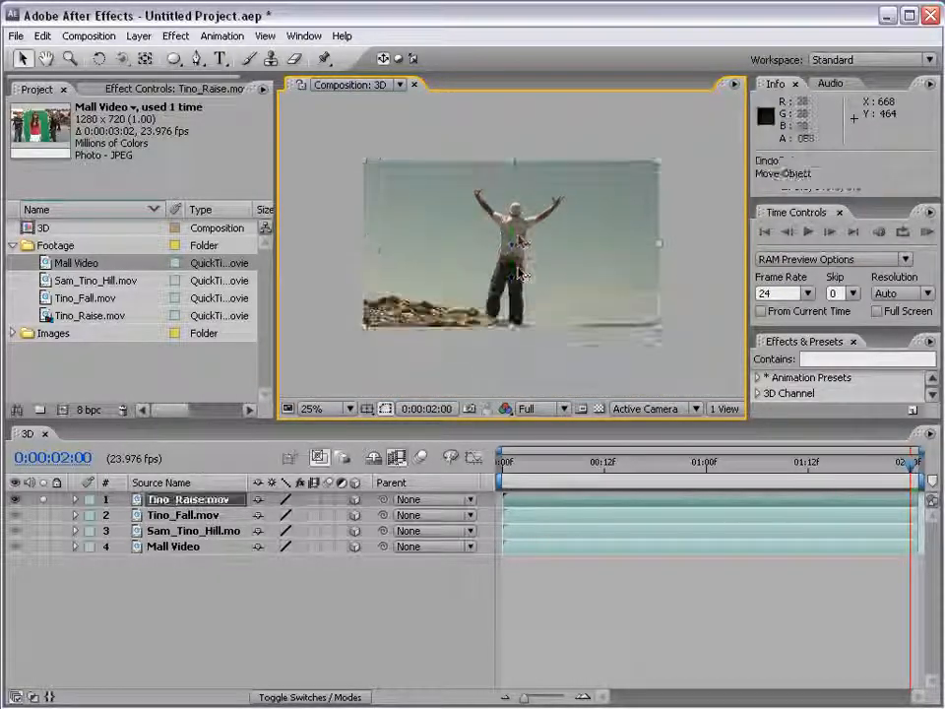
key("period")
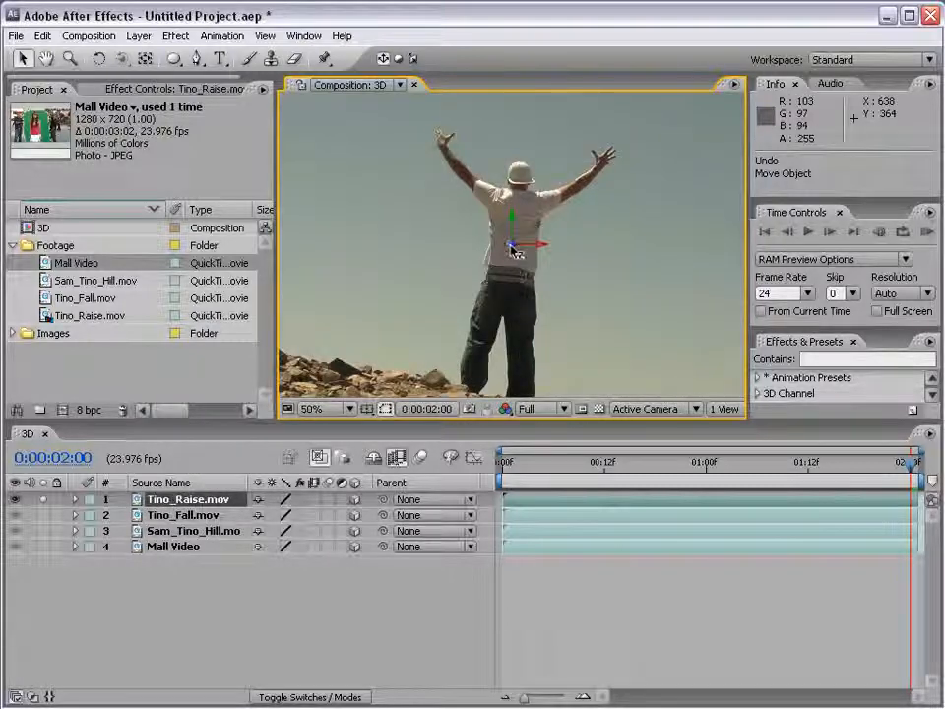
left_click_drag(513, 250, 121, 465)
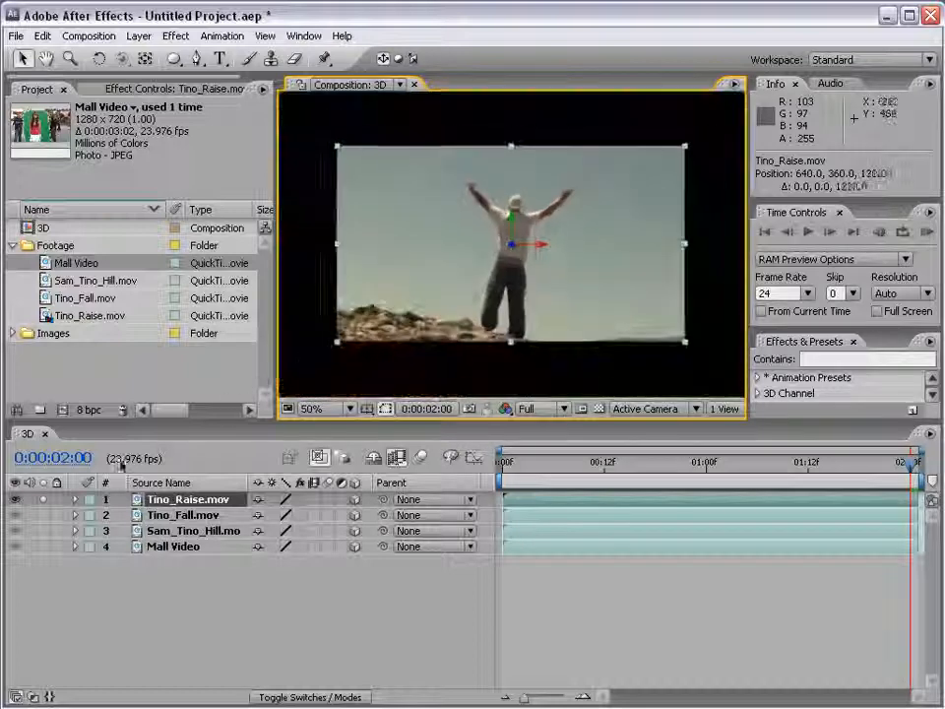
key("ctrl+z")
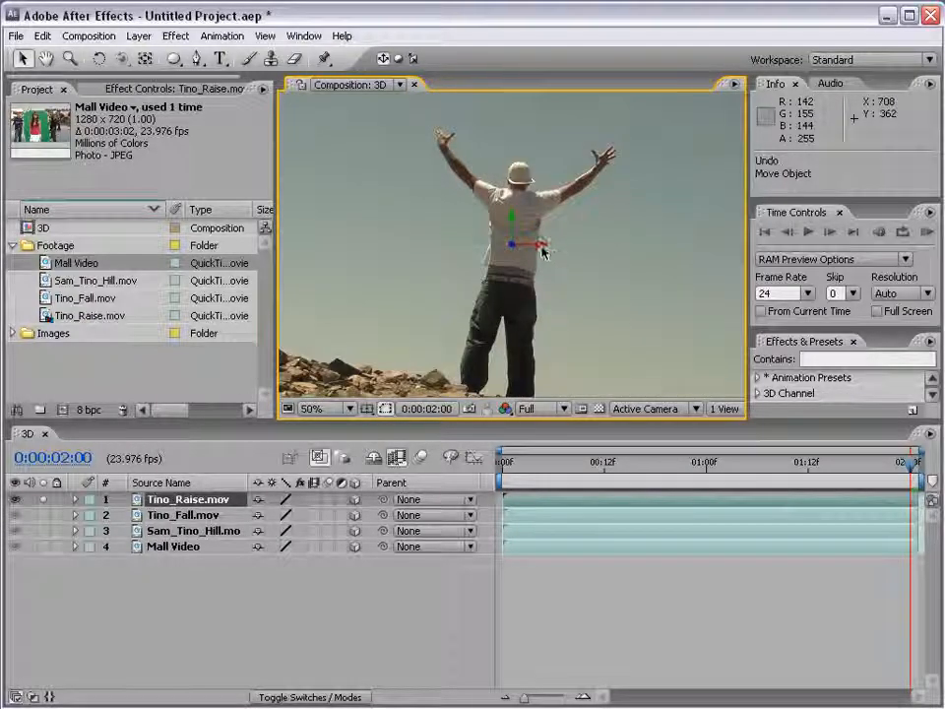
key("comma")
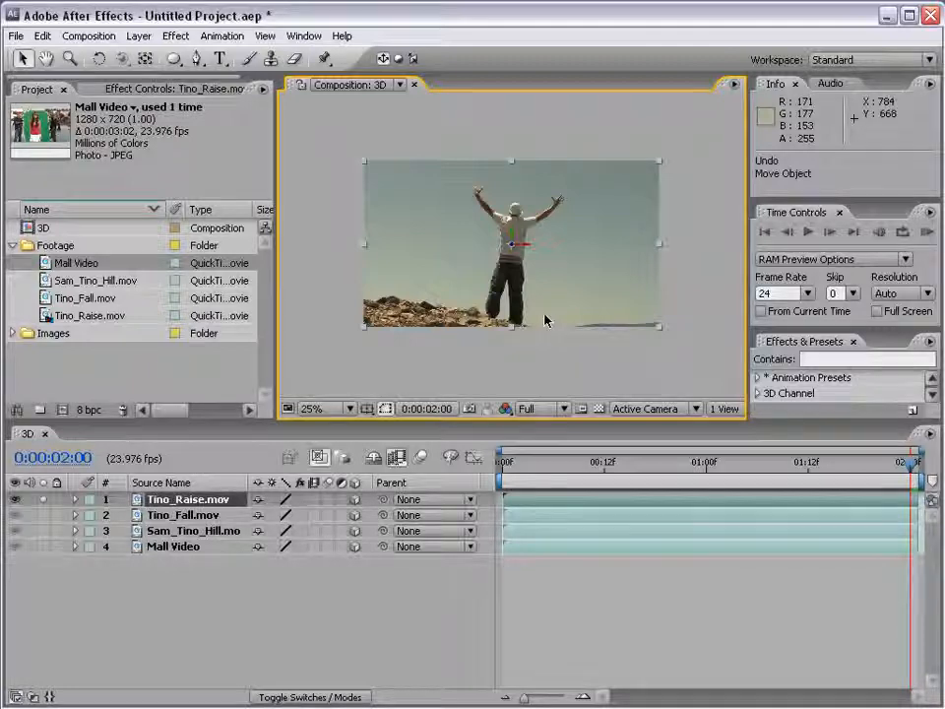
Add a camera layer with the 50mm preset and turn off solo on the Tino_Raise.mov layer.
left_click(143, 38)
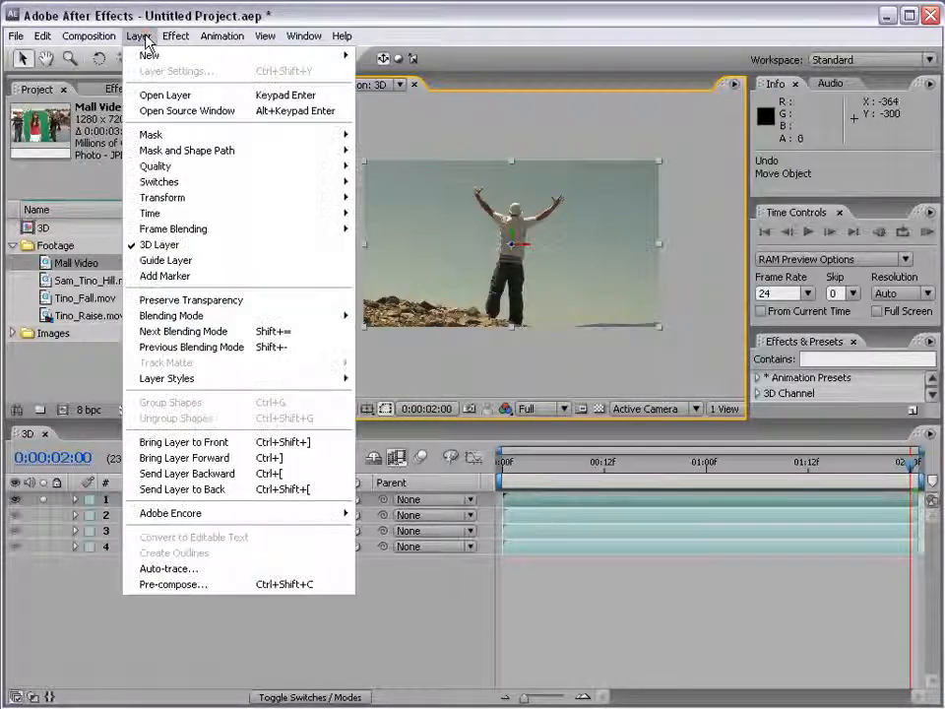
mouse_move(150, 56)
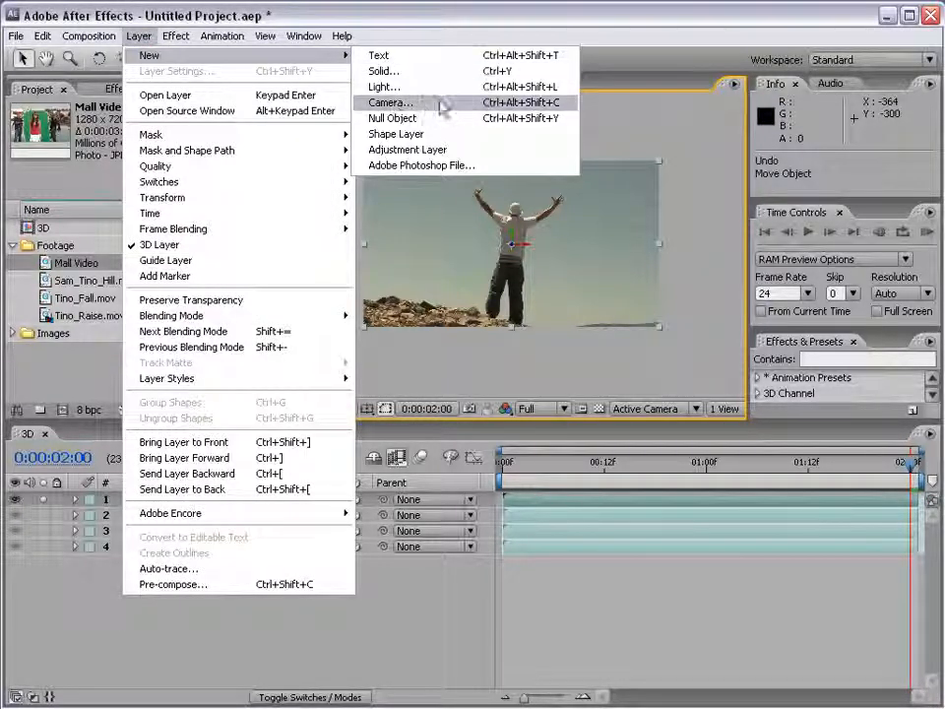
left_click(393, 103)
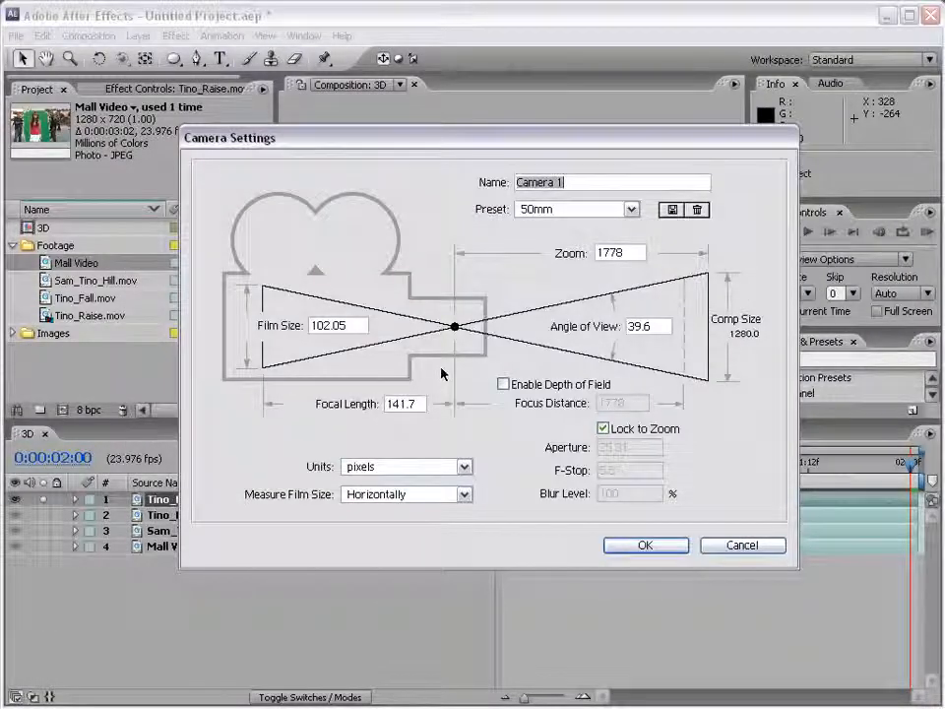
left_click(584, 211)
left_click(554, 311)
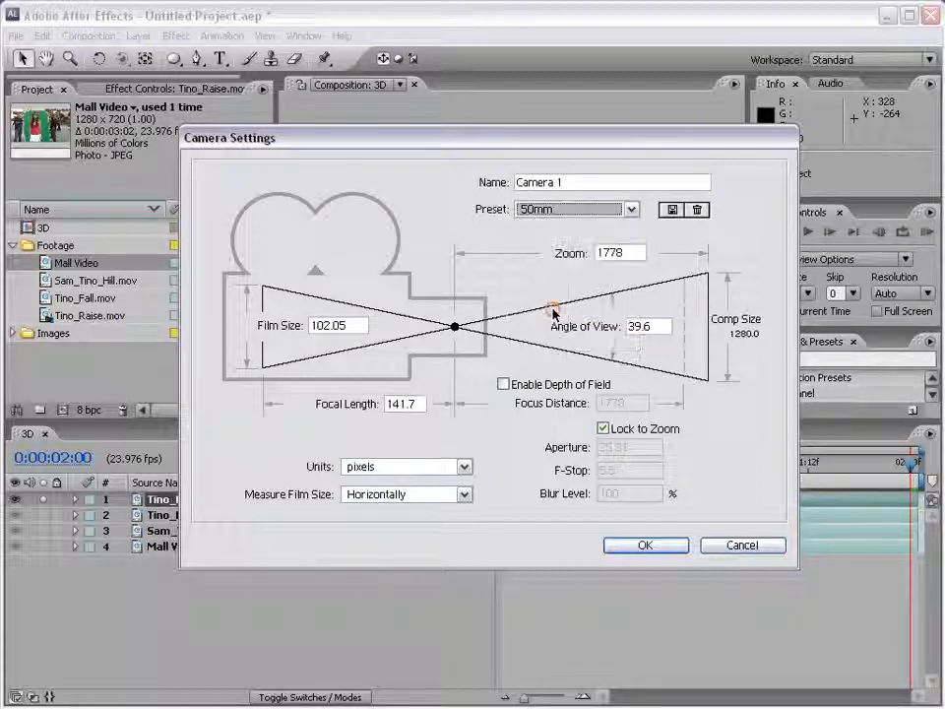
left_click(645, 545)
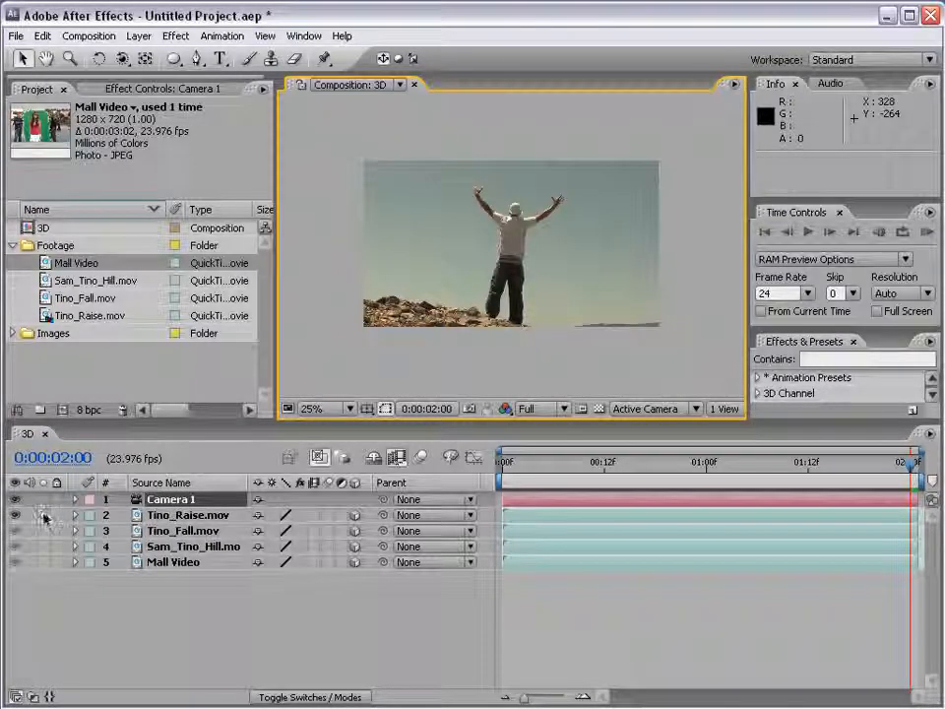
left_click(44, 514)
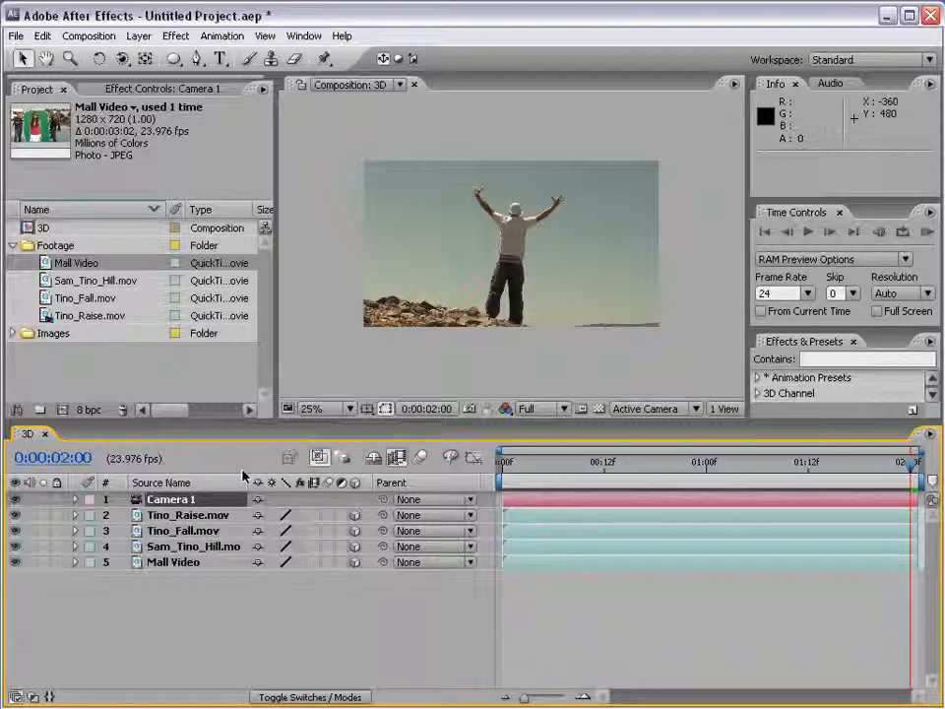
Try orbiting the camera around the footage with the Orbit Camera tool, and undo the orbit.
left_click(122, 59)
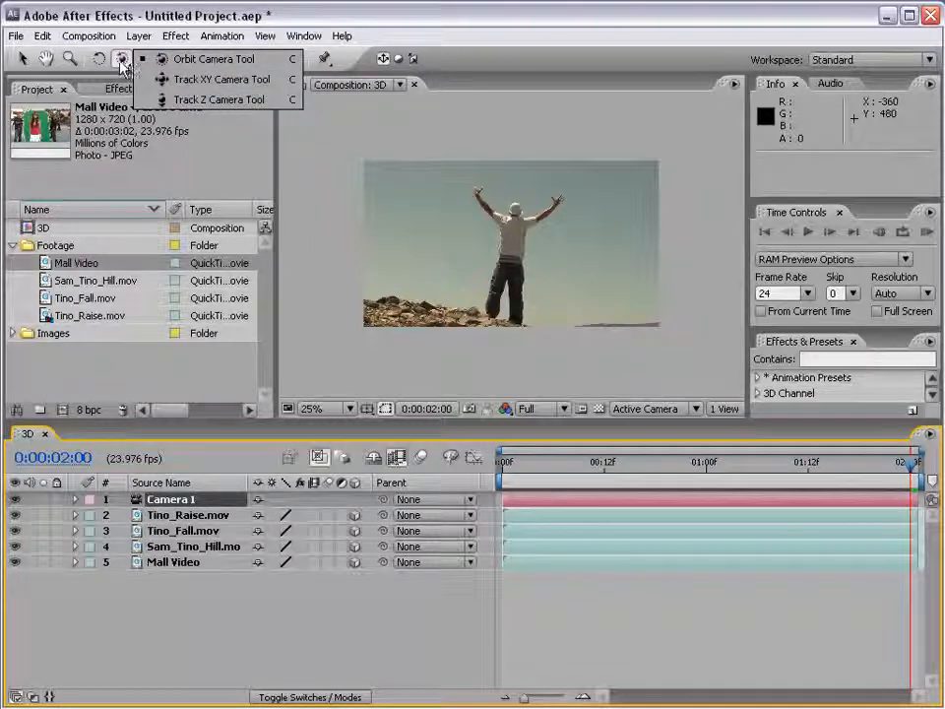
left_click_drag(574, 224, 533, 218)
key("ctrl+z")
key("ctrl+z")
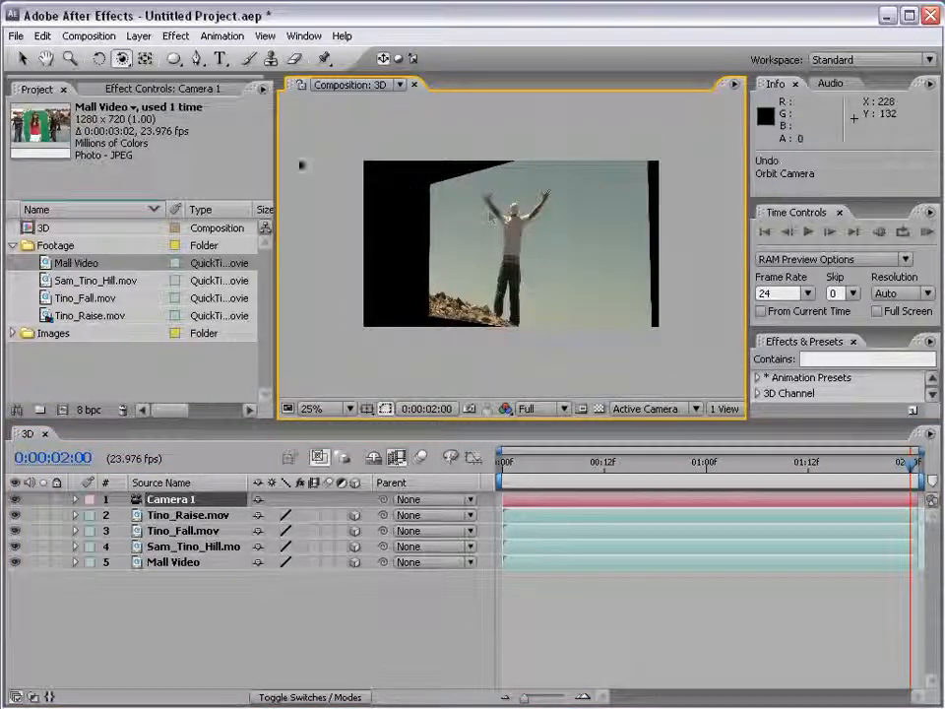
Try panning the camera across the footage with the Track XY Camera tool, and undo the movement.
left_click_drag(121, 59, 193, 80)
left_click_drag(430, 248, 382, 245)
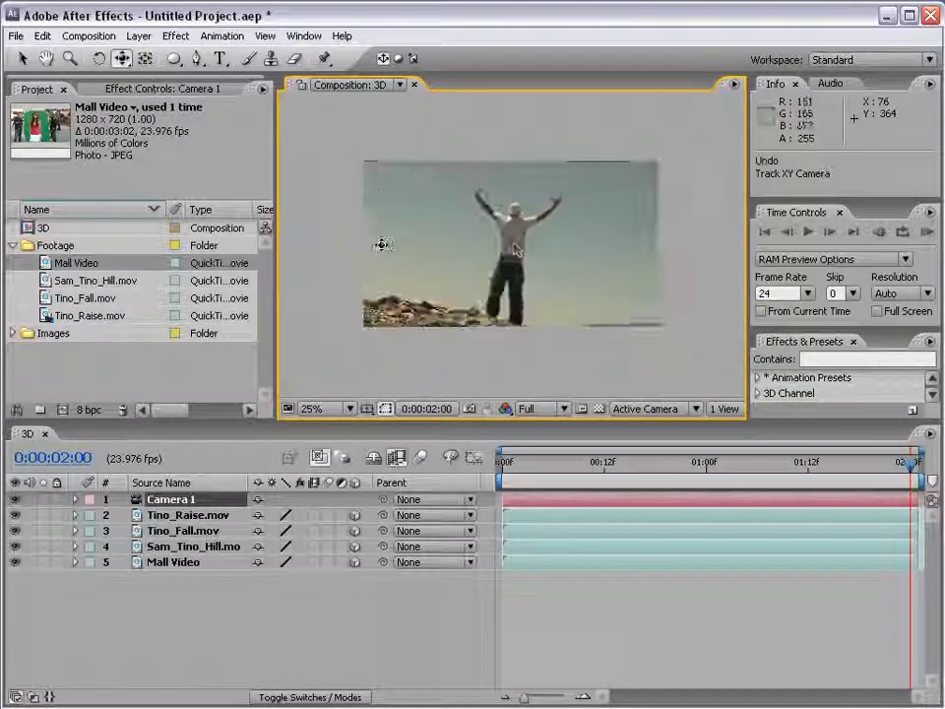
left_click_drag(606, 289, 490, 283)
key("ctrl+z")
Try pulling the camera back about 664 pixels with the Track Z Camera tool, undo it, and return to the Selection tool.
left_click_drag(122, 61, 128, 97)
left_click_drag(460, 278, 357, 153)
left_click_drag(518, 244, 518, 303)
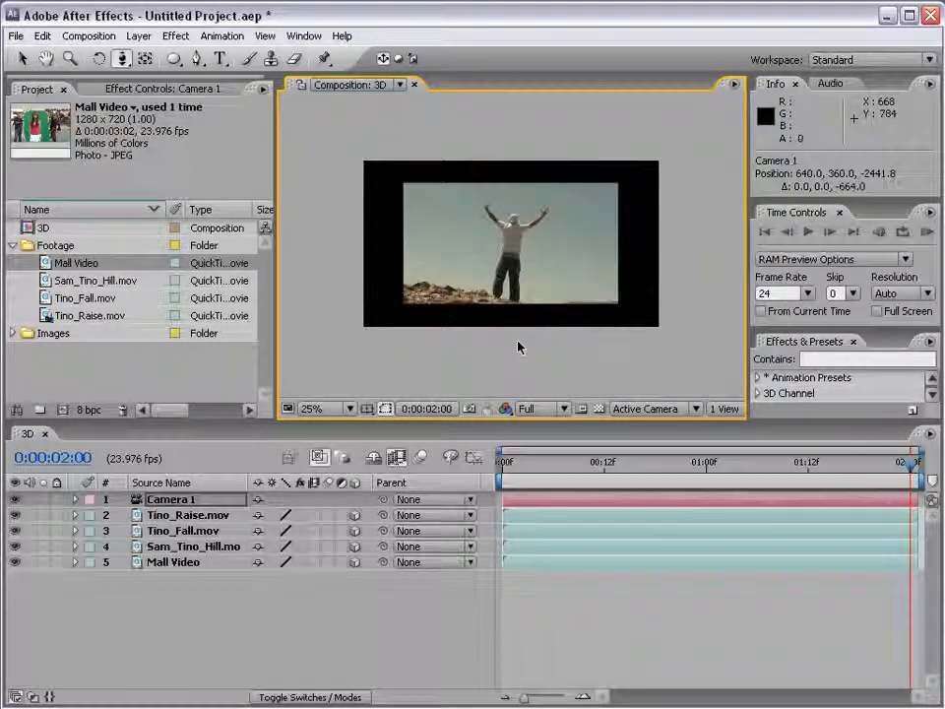
key("ctrl+z")
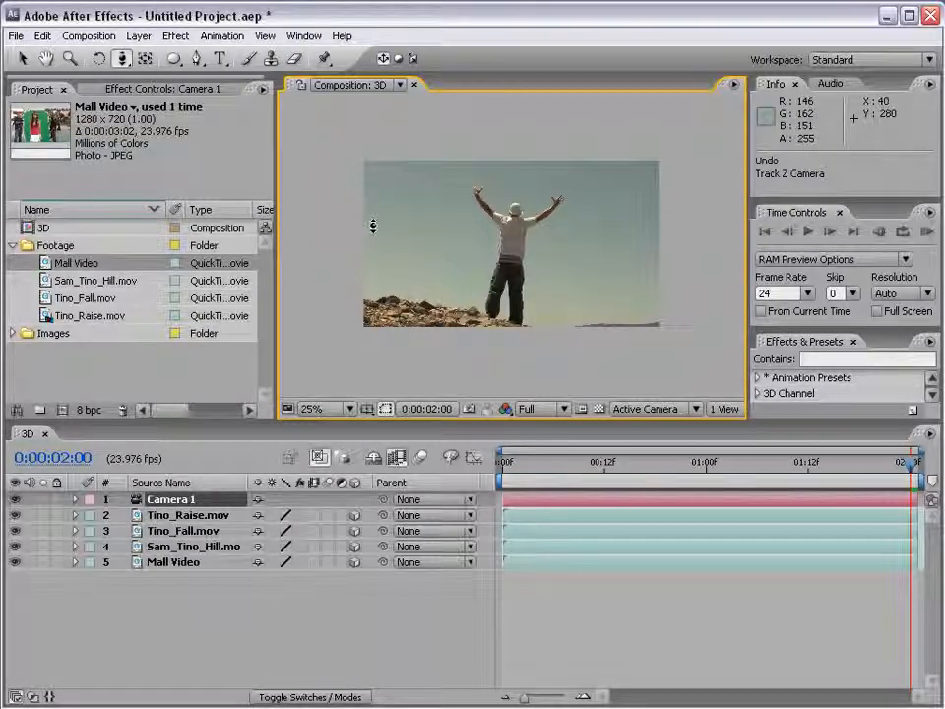
key("v")
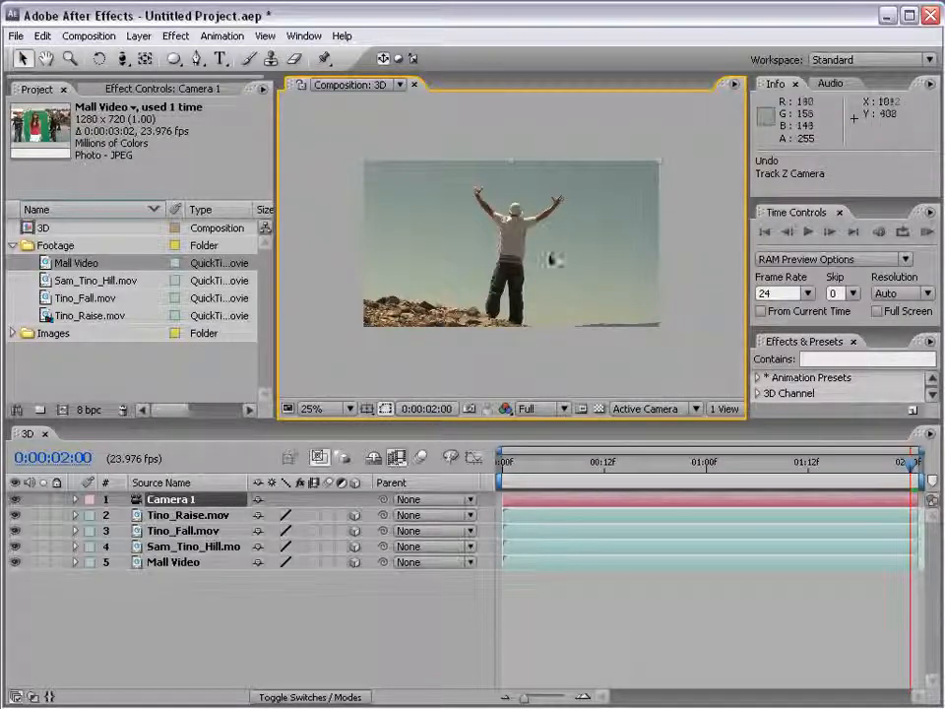
Scale Tino_Raise.mov to about 53%, shrink Tino_Fall.mov as well, and space them along X at about 1100 and 136.
left_click(433, 327)
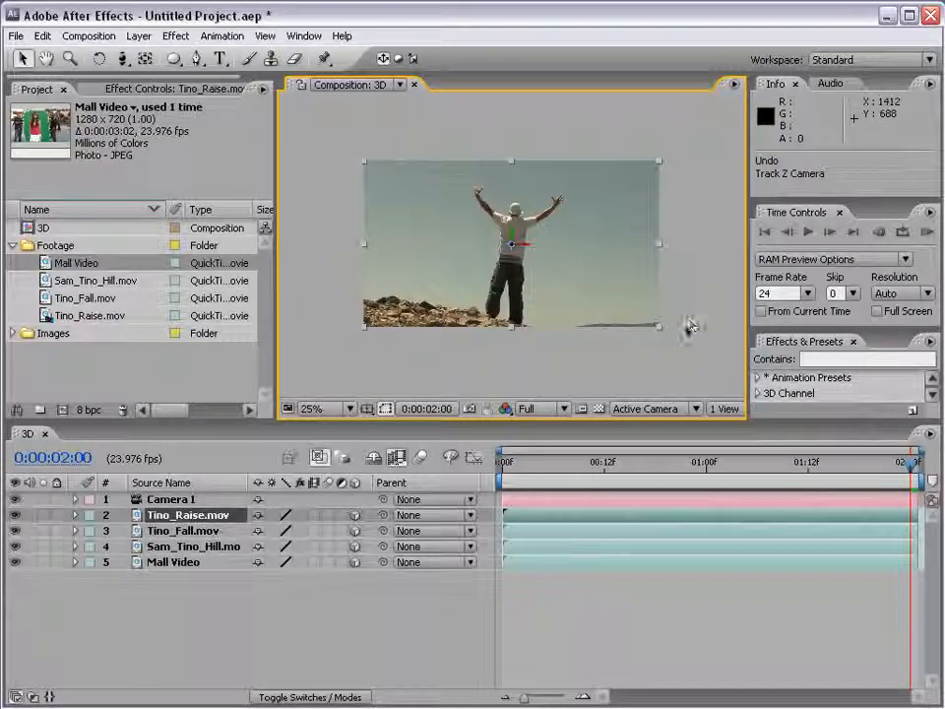
left_click_drag(662, 334, 591, 292)
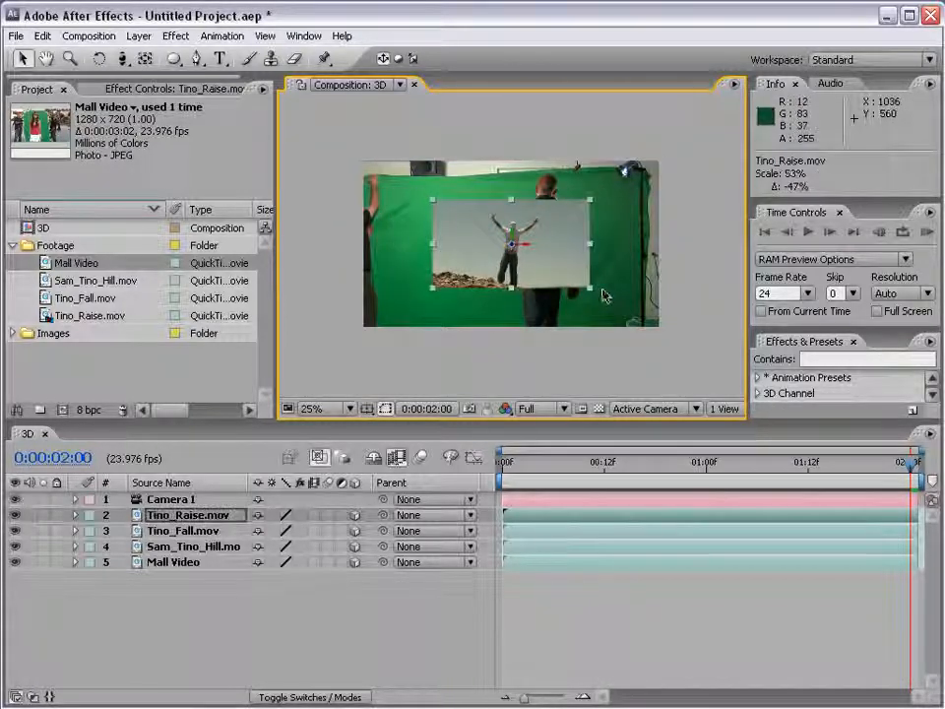
left_click(666, 335)
left_click_drag(661, 331, 572, 282)
left_click_drag(534, 243, 418, 244)
left_click(538, 251)
left_click_drag(539, 253, 645, 253)
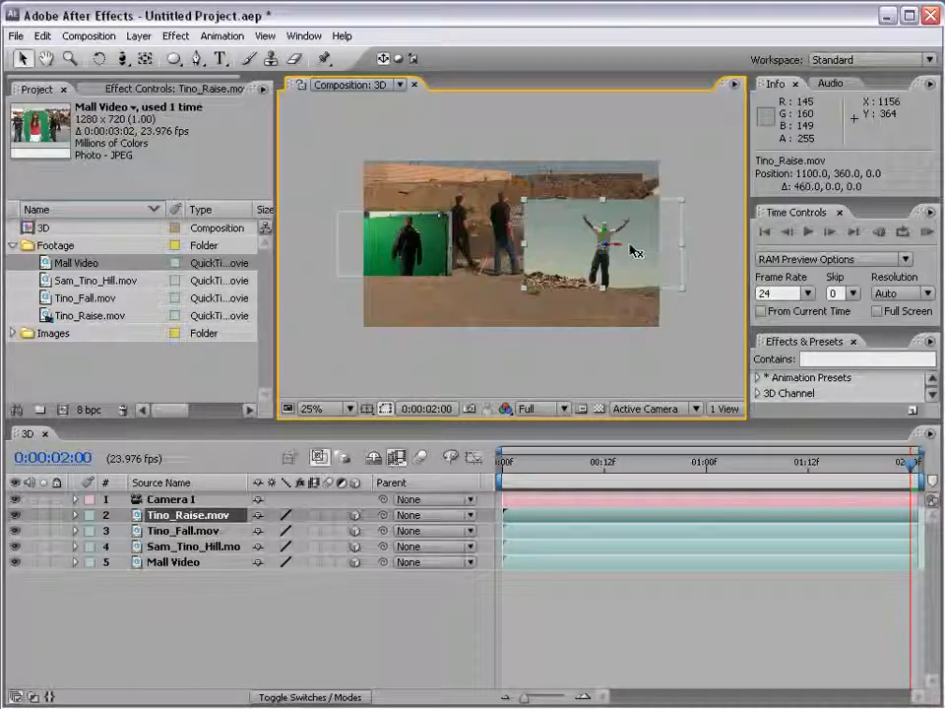
Scale the Sam_Tino_Hill.mov layer to about 39% and the Mall Video layer to about 44%.
left_click(514, 205)
left_click_drag(658, 328, 518, 197)
left_click(514, 195)
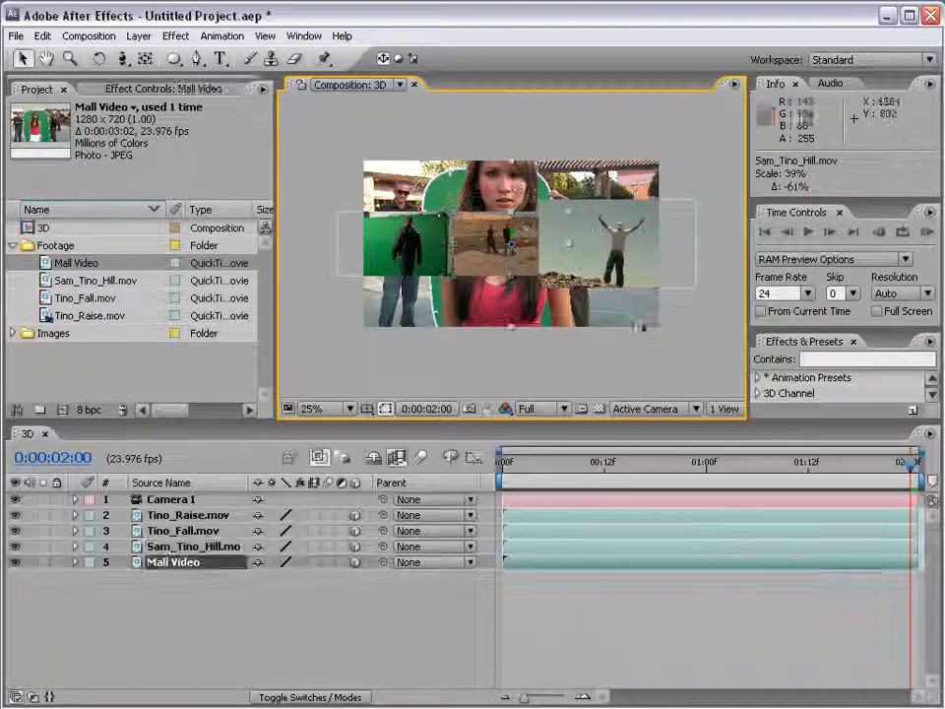
left_click_drag(658, 328, 576, 280)
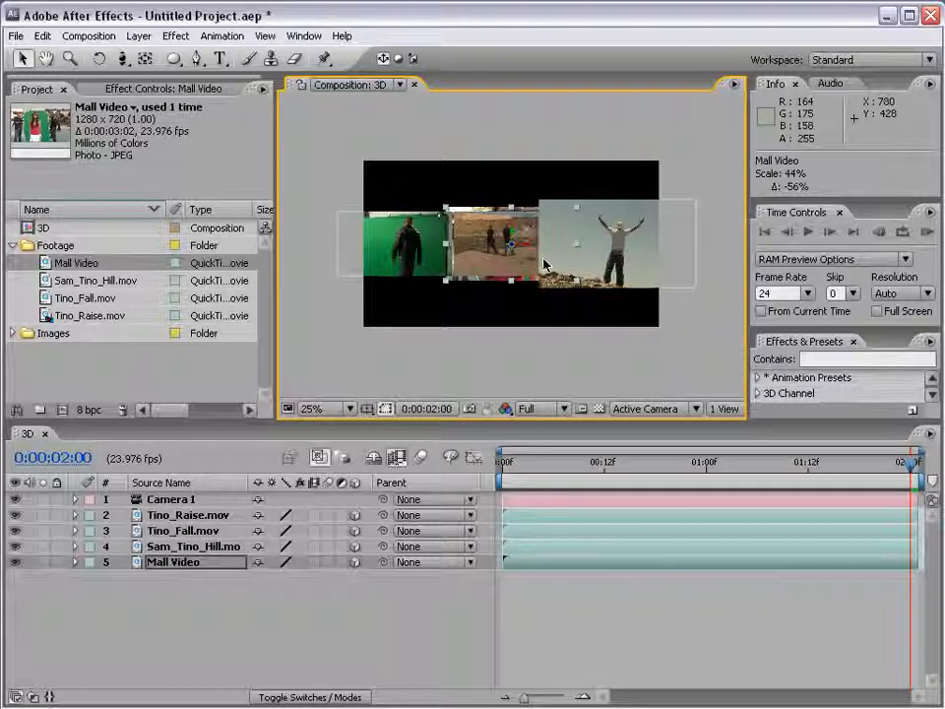
Push Tino_Raise.mov back to about Z 908 and bring Tino_Fall.mov forward to about Z -644.
left_click(602, 247)
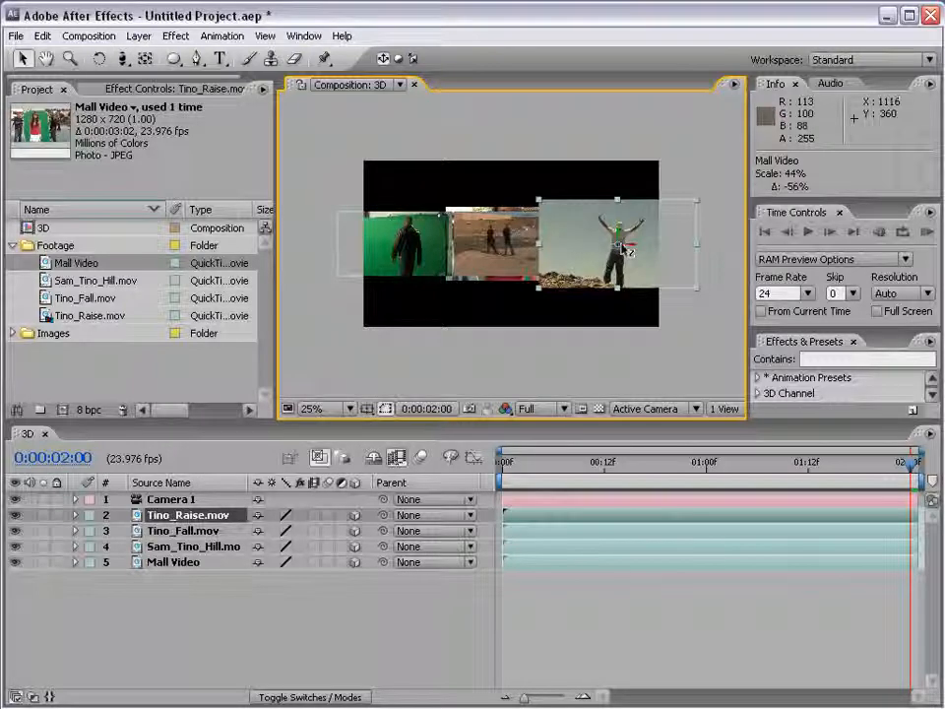
left_click_drag(626, 251, 574, 345)
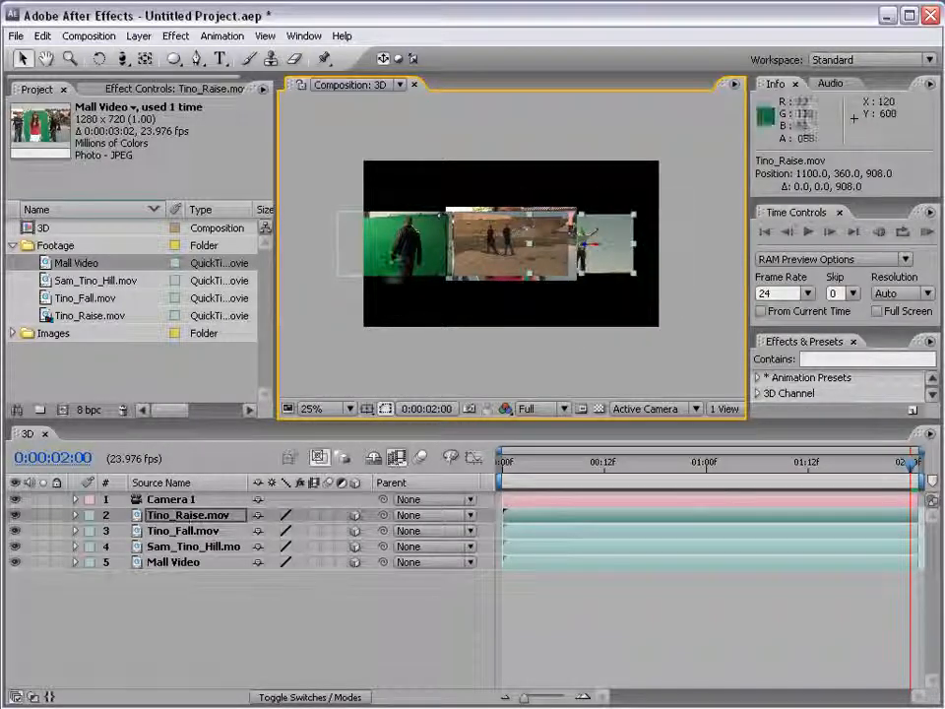
left_click(395, 257)
left_click_drag(395, 250, 246, 279)
left_click(527, 236)
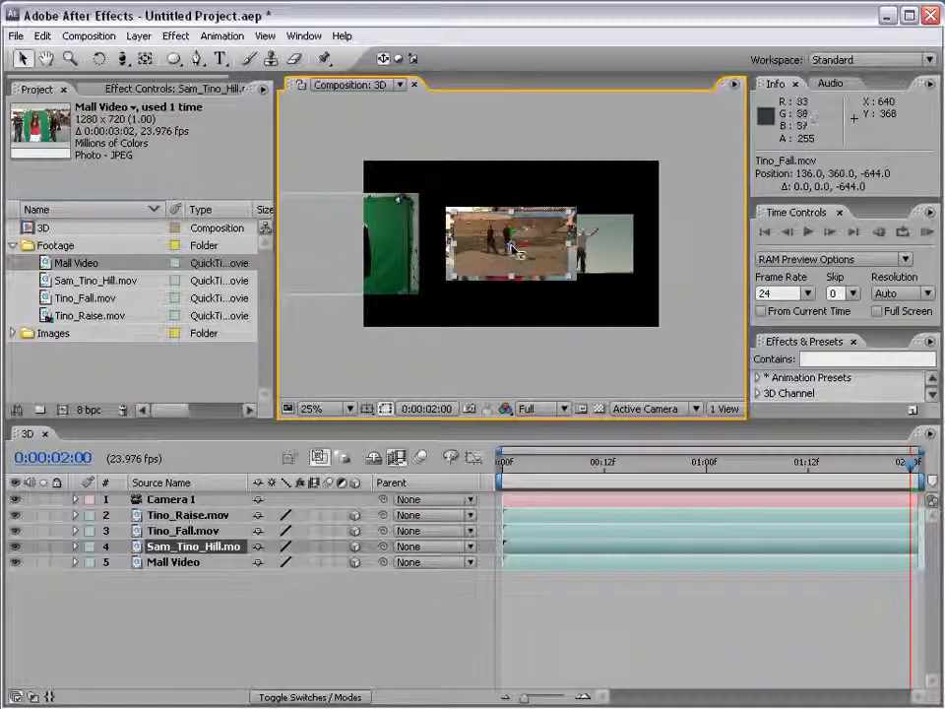
left_click_drag(511, 246, 511, 482)
left_click(525, 270)
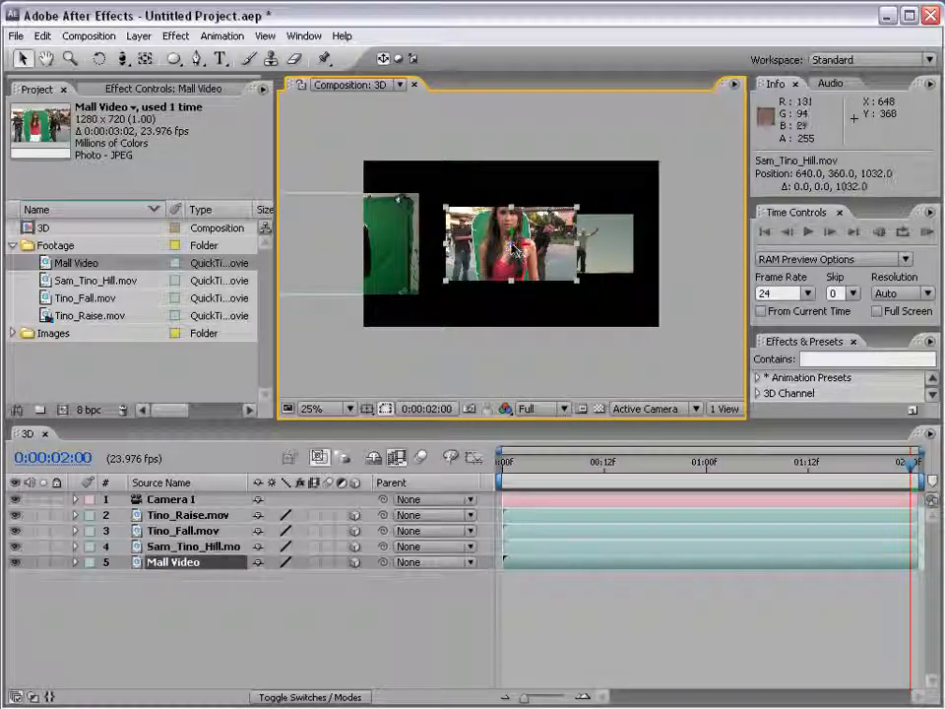
left_click_drag(514, 250, 479, 295)
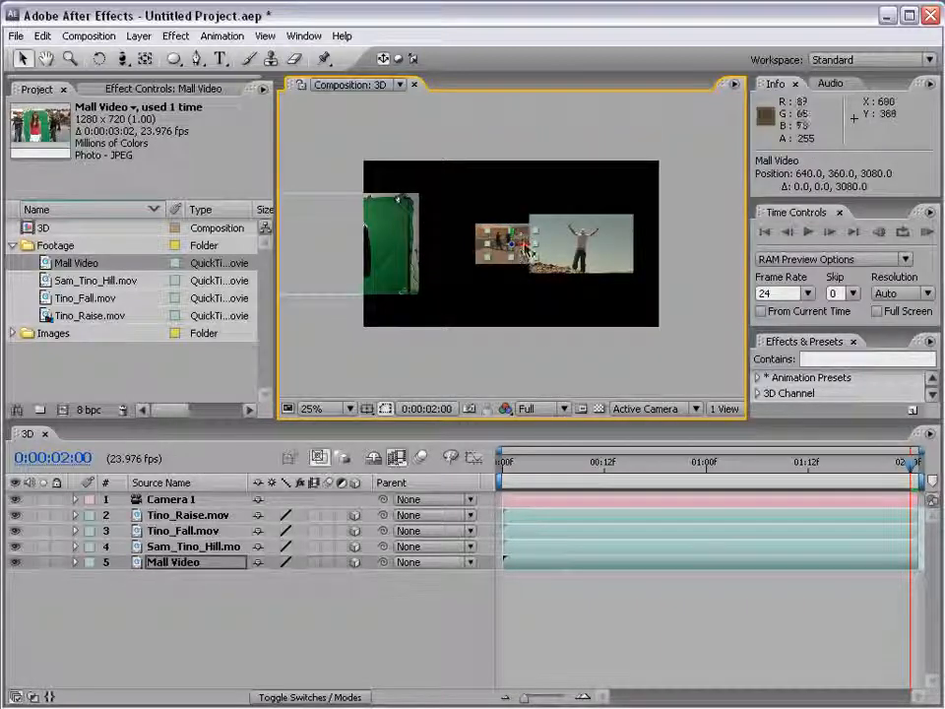
left_click_drag(522, 245, 332, 245)
left_click(581, 317)
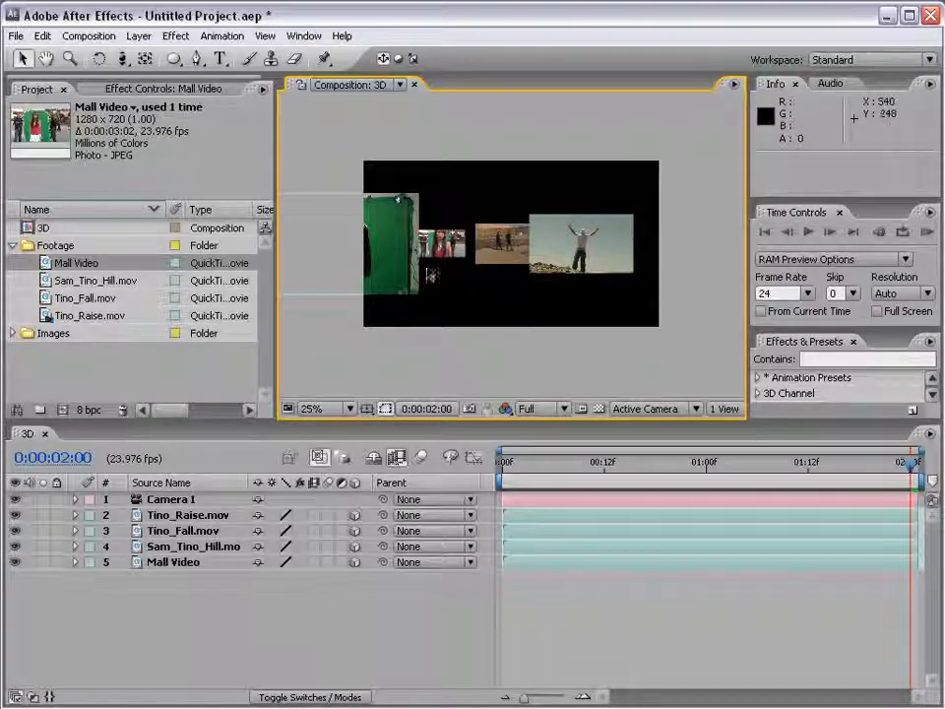
Orbit the camera around the spaced-out layers to a position of about 640, -40, -1732.
scroll(443, 281, "up", 2)
key("grave")
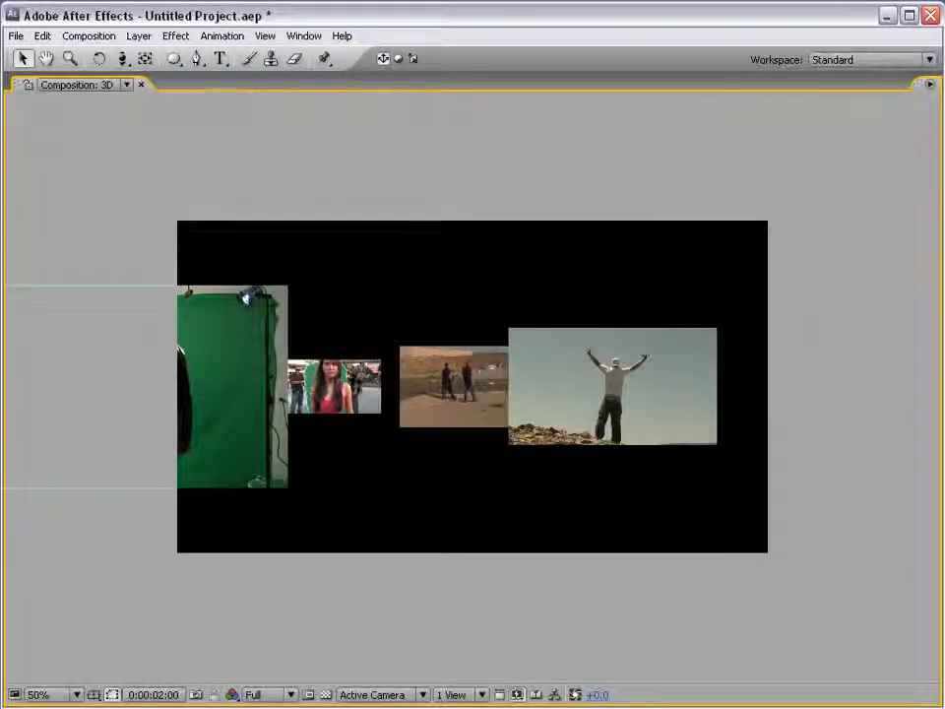
key("grave")
left_click_drag(422, 327, 513, 325)
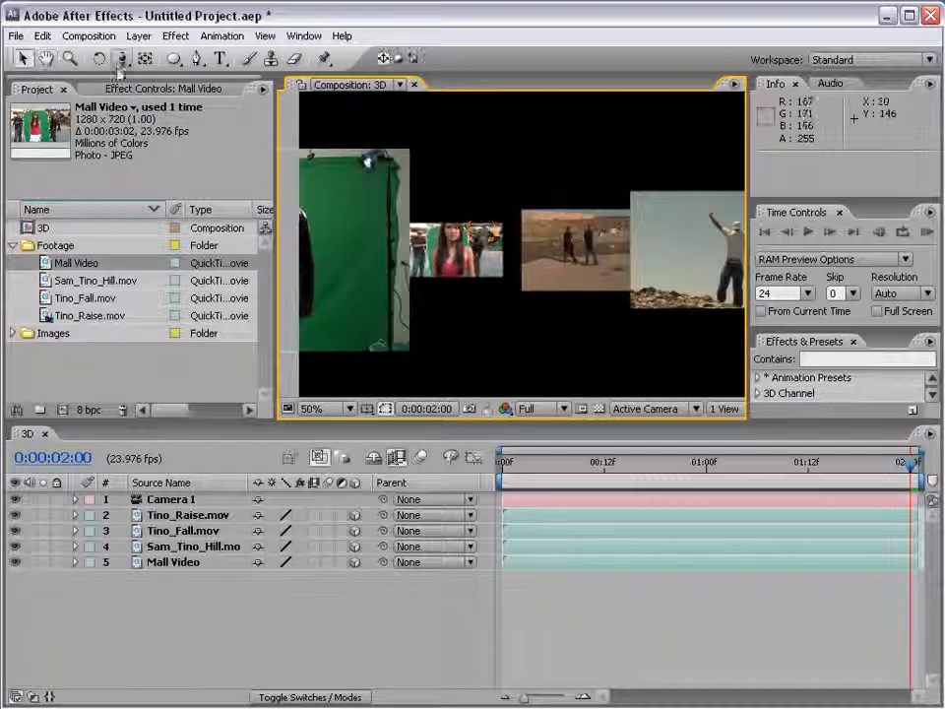
left_click_drag(120, 60, 158, 77)
scroll(538, 273, "down", 2)
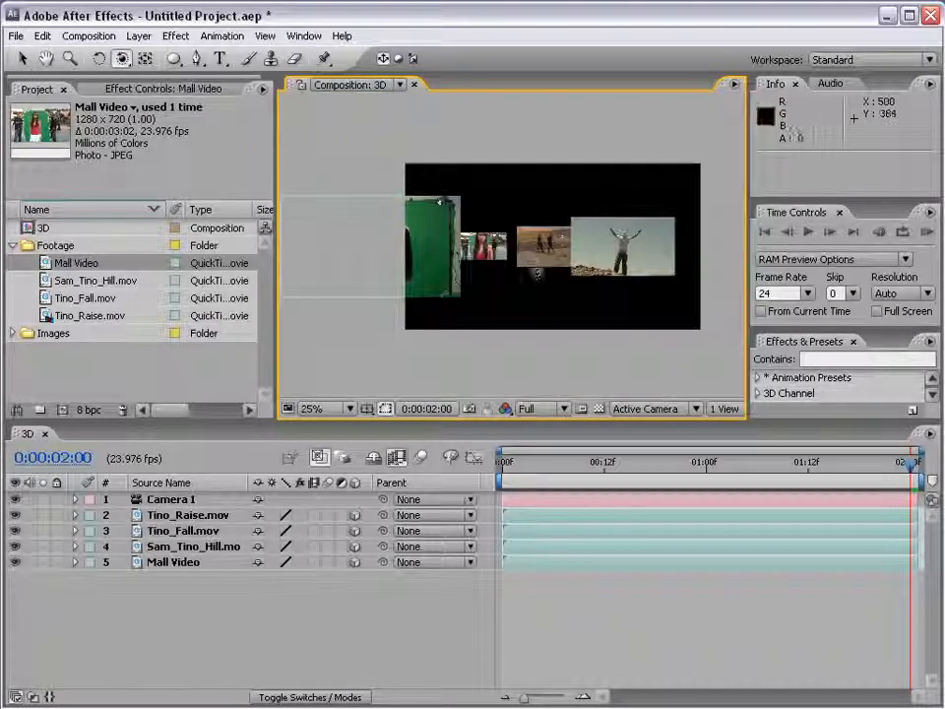
left_click_drag(547, 272, 590, 261)
Select the Tino_Fall.mov layer and move it farther back along its Z axis.
key("v")
left_click(430, 284)
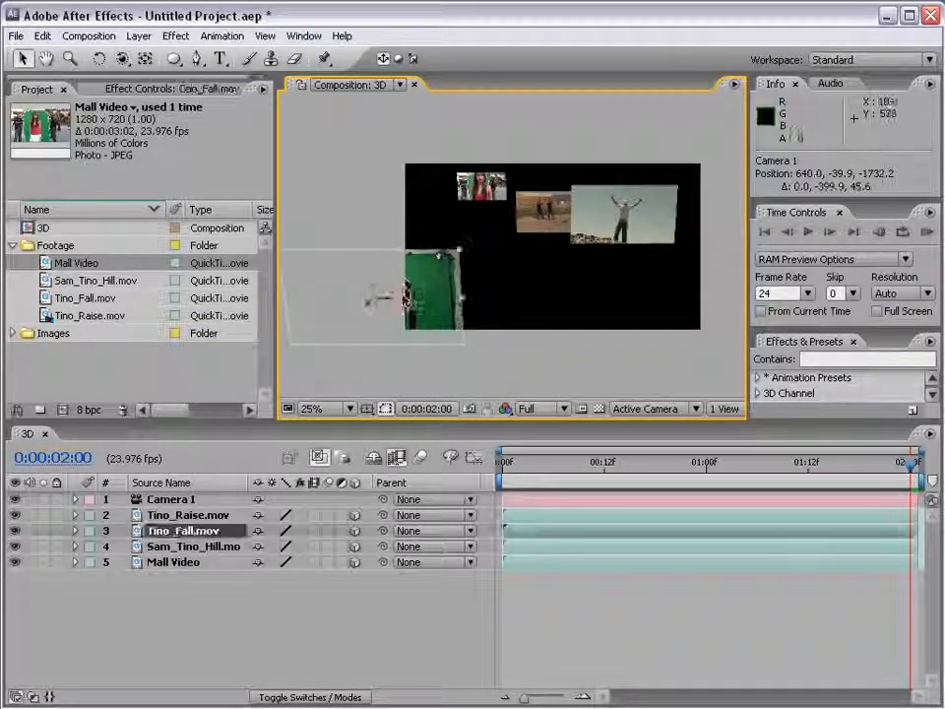
left_click_drag(369, 306, 497, 213)
Push the camera in to about Z -859 with the Track Z Camera tool, and orbit it to about 701, 440, -870.
key("c")
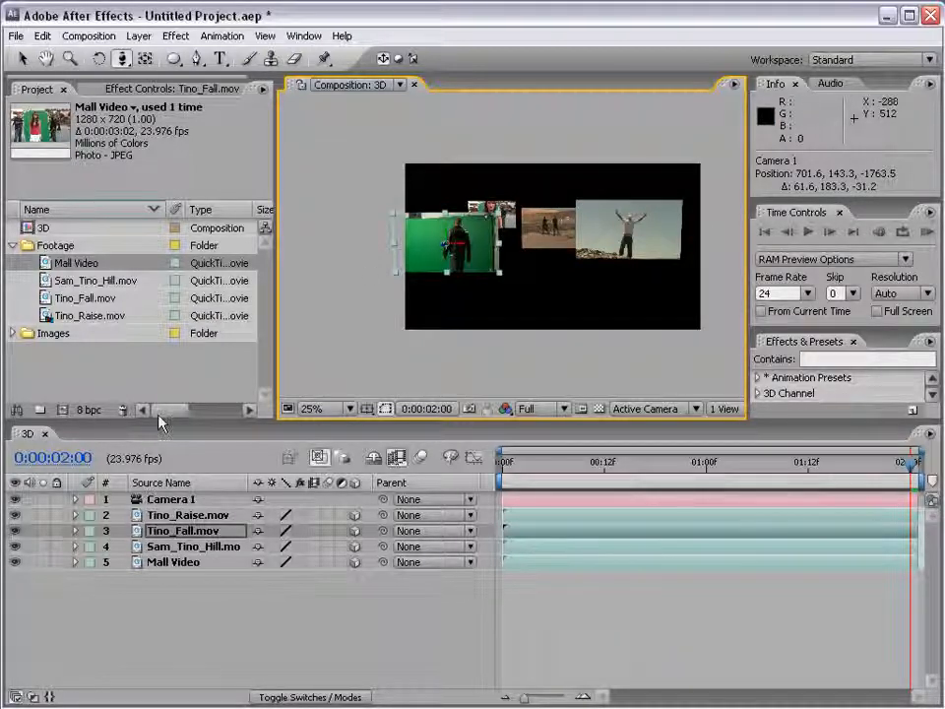
left_click_drag(123, 59, 223, 110)
left_click_drag(499, 263, 532, 205)
key("c")
key("c")
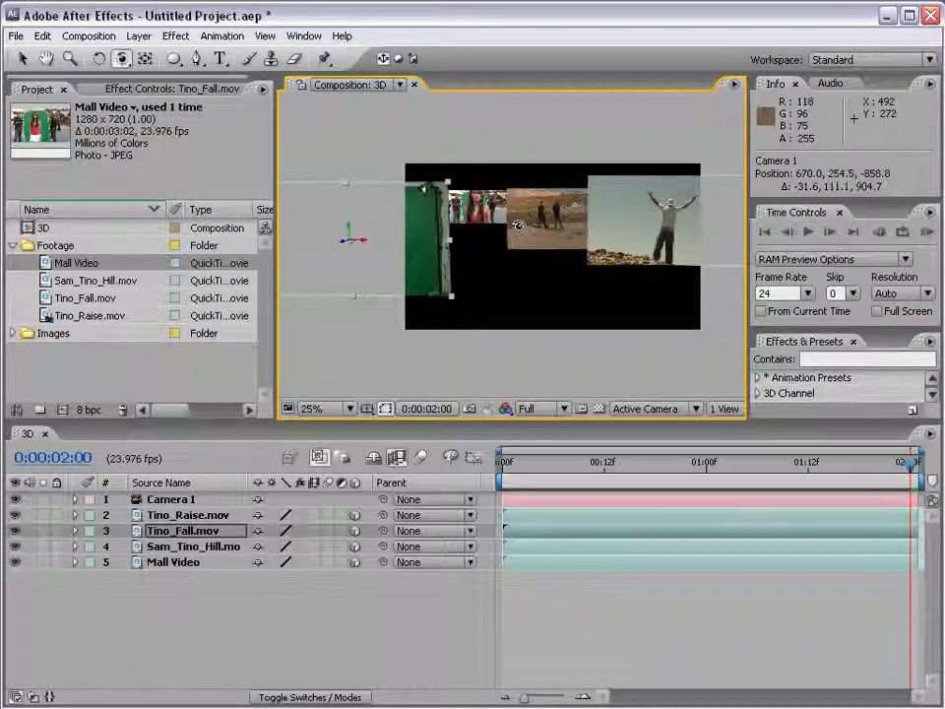
left_click_drag(506, 249, 505, 244)
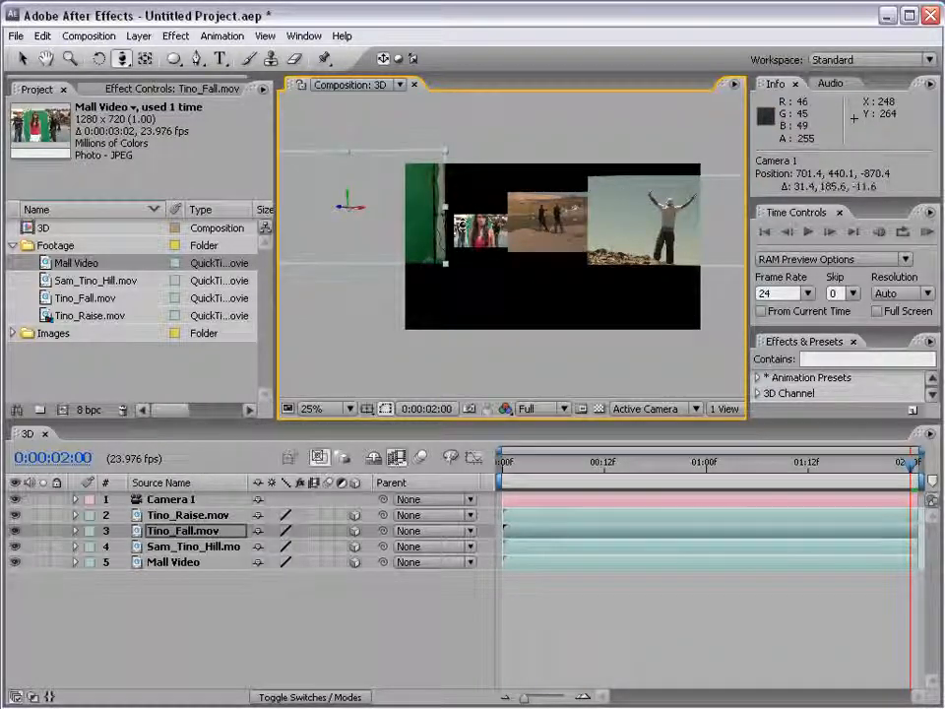
Pan and advance the camera across the layers to a position of about 603.5, 329.4, -568.1.
key("c")
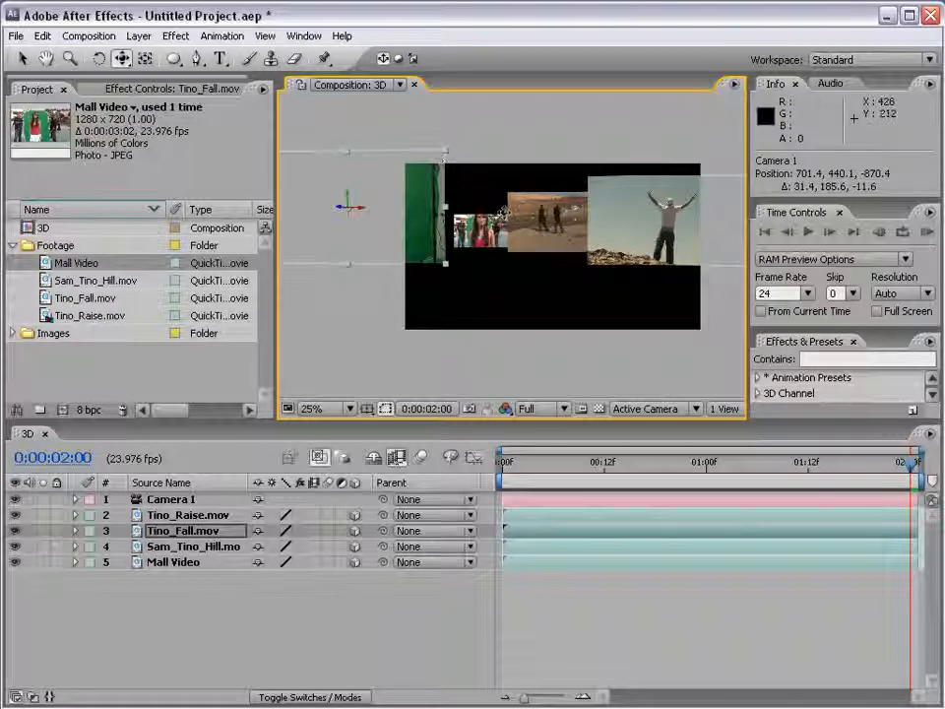
left_click_drag(409, 138, 532, 235)
key("c")
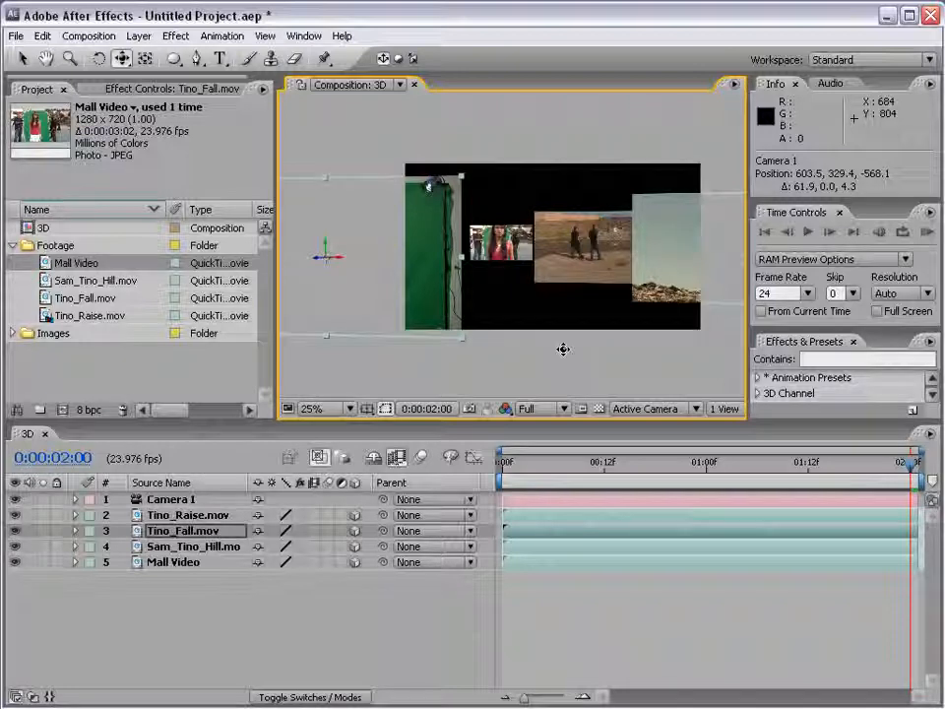
Switch the composition to the Top view and reposition the Sam_Tino_Hill.mov layer.
left_click(631, 413)
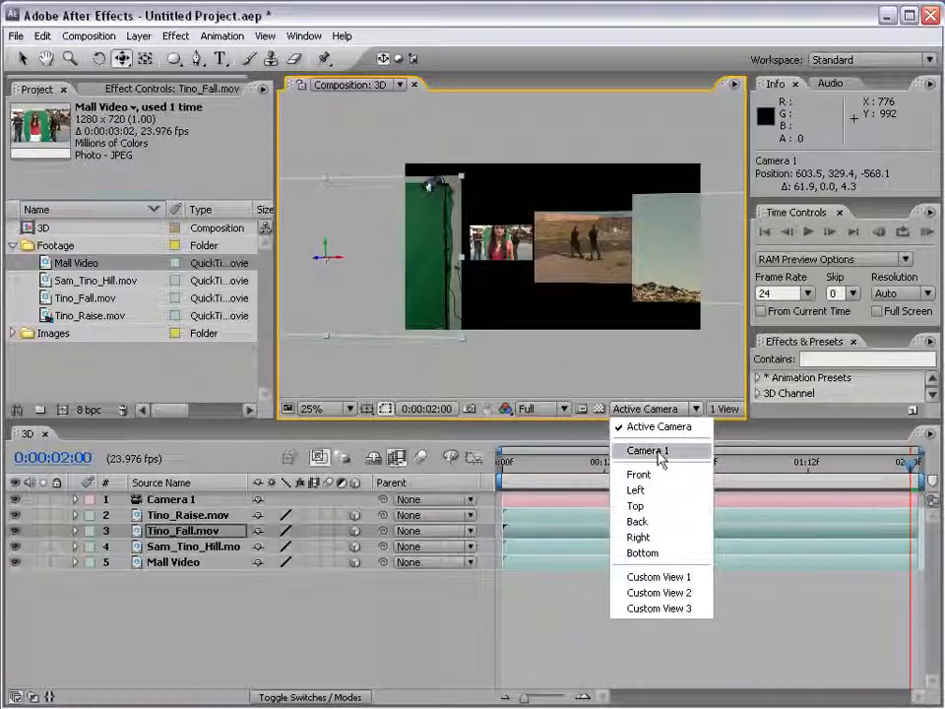
left_click(646, 506)
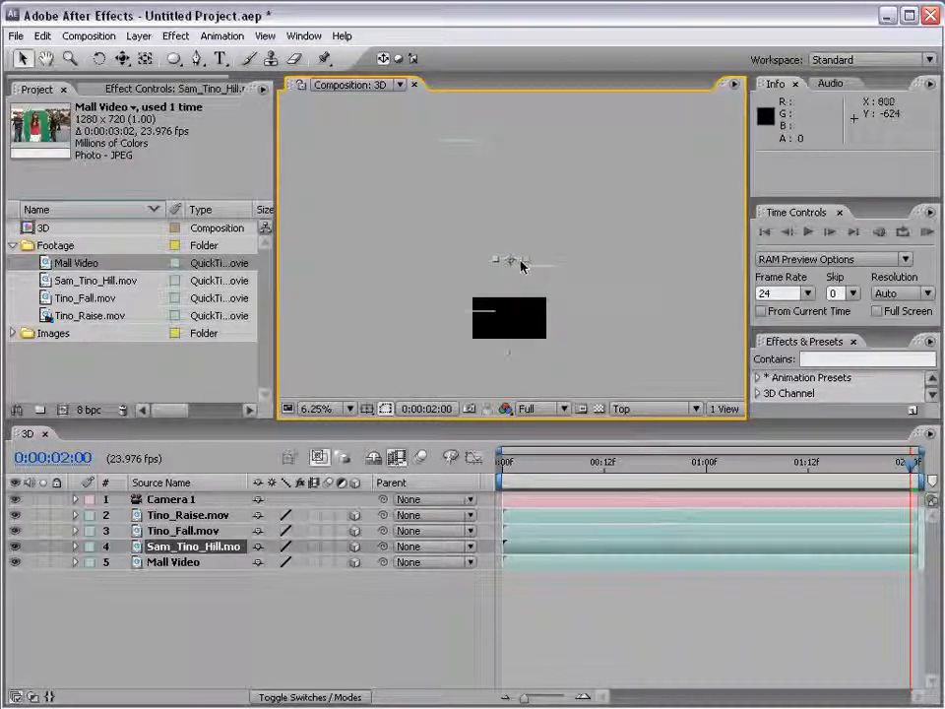
left_click(513, 263)
left_click_drag(513, 263, 597, 261)
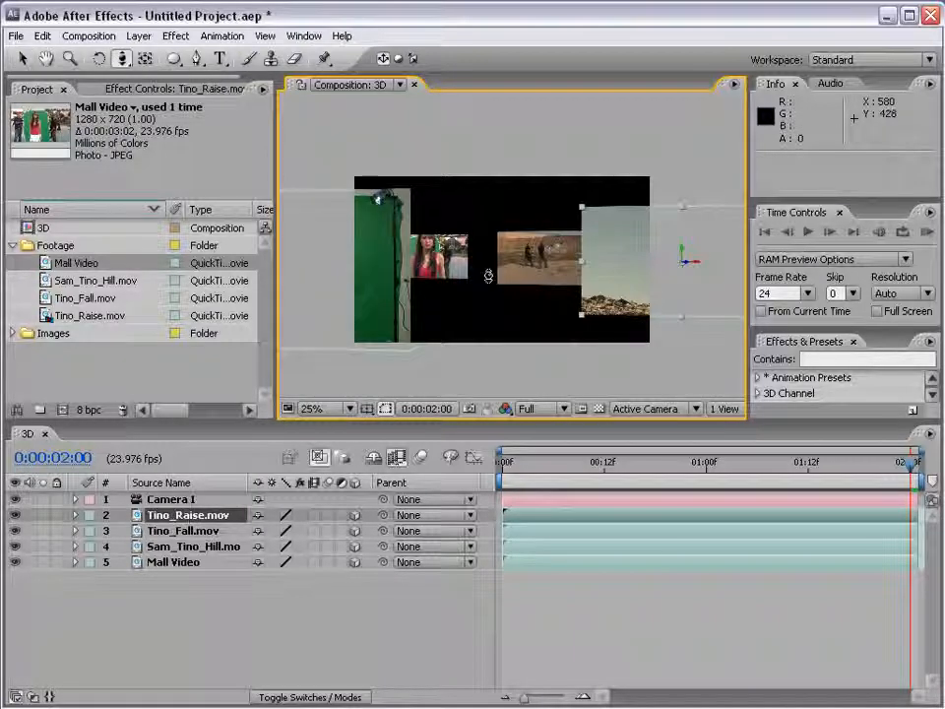
Pull Camera 1 back to about Z -894.8 and add a Position keyframe for it at 0:00:00:00.
mouse_move(487, 276)
left_mouse_down()
mouse_move(486, 296)
mouse_move(462, 285)
mouse_move(489, 270)
mouse_move(481, 306)
mouse_move(484, 296)
left_mouse_up()
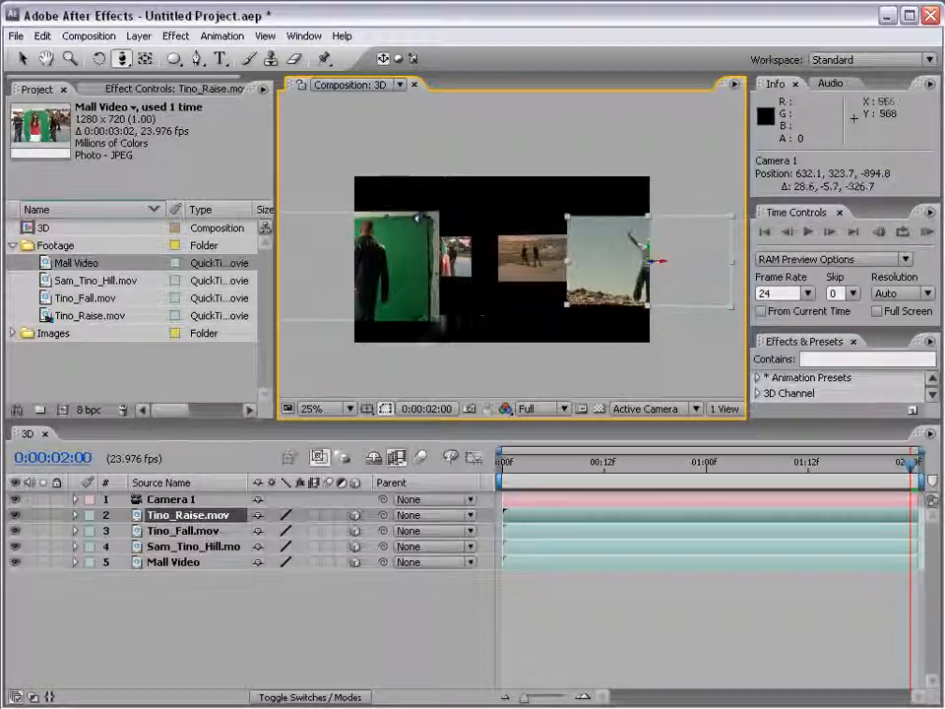
left_click(78, 500)
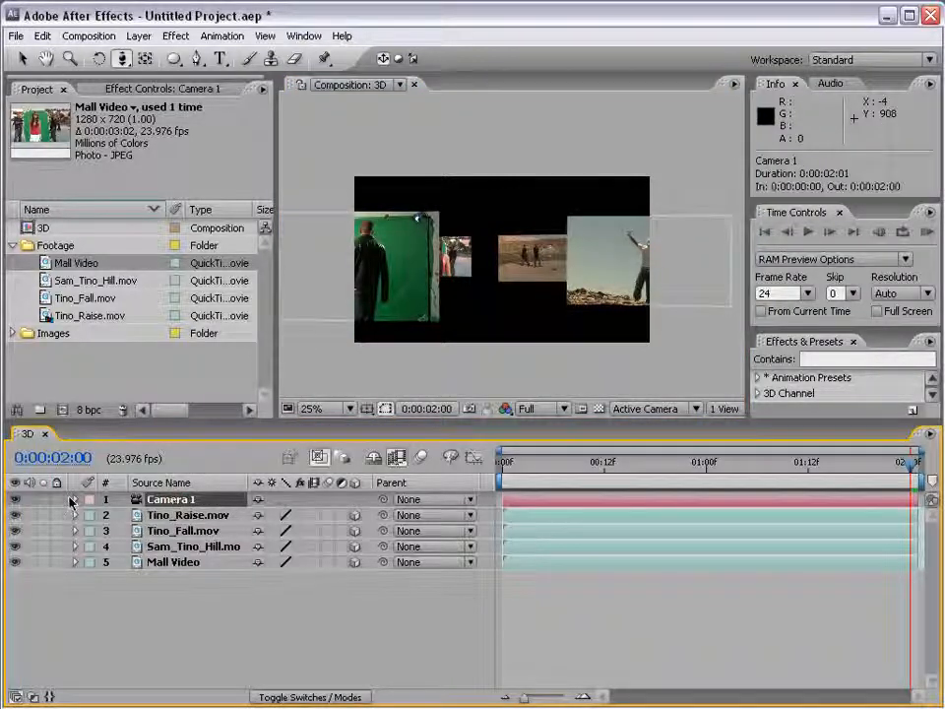
left_click(74, 500)
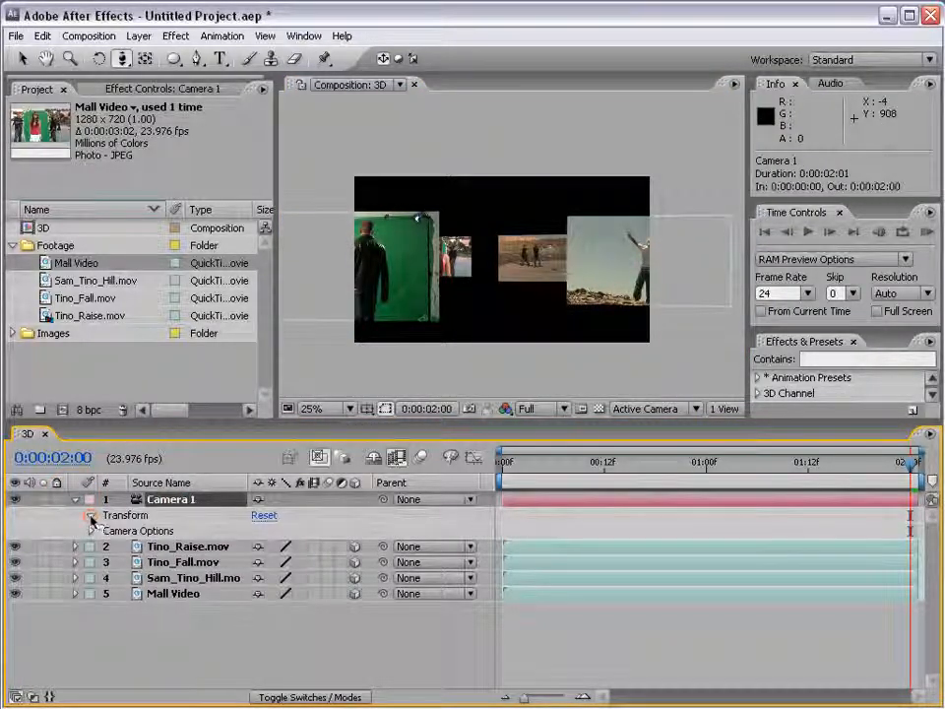
left_click(90, 515)
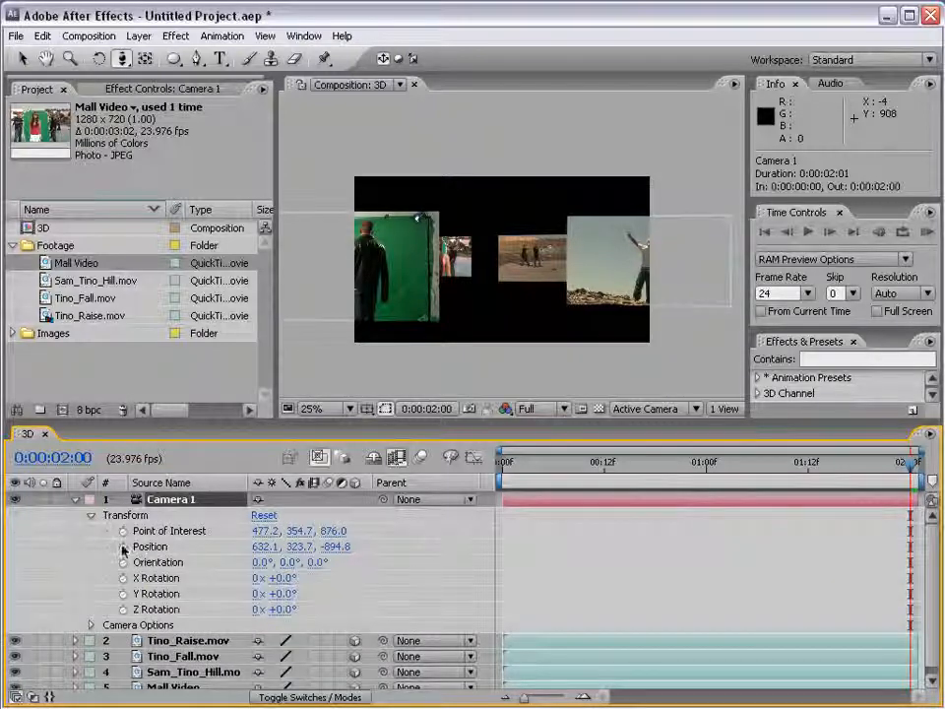
left_click(506, 474)
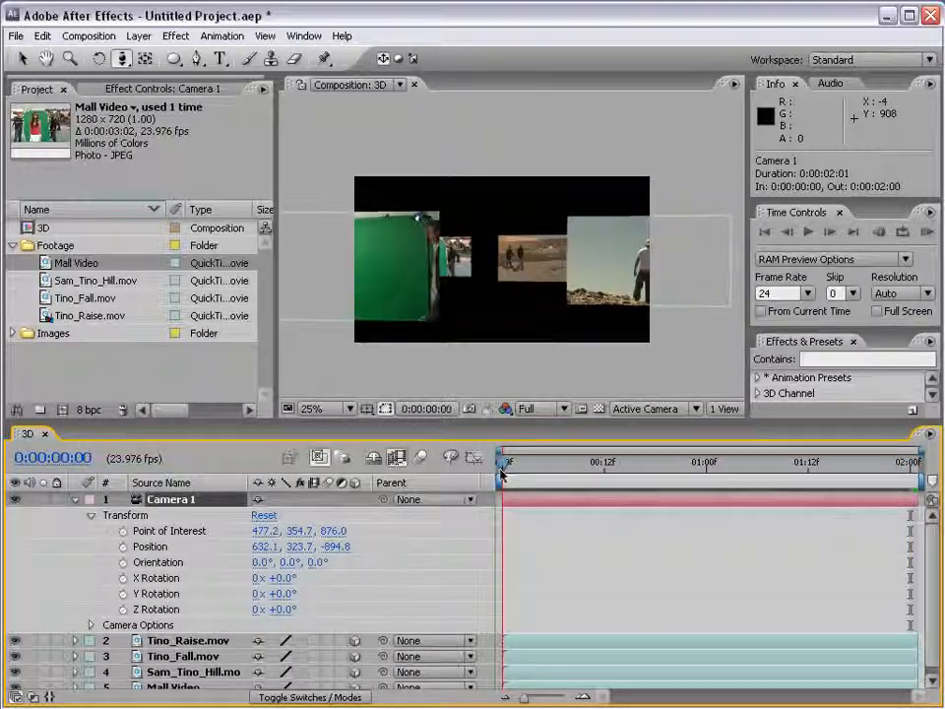
left_click(123, 547)
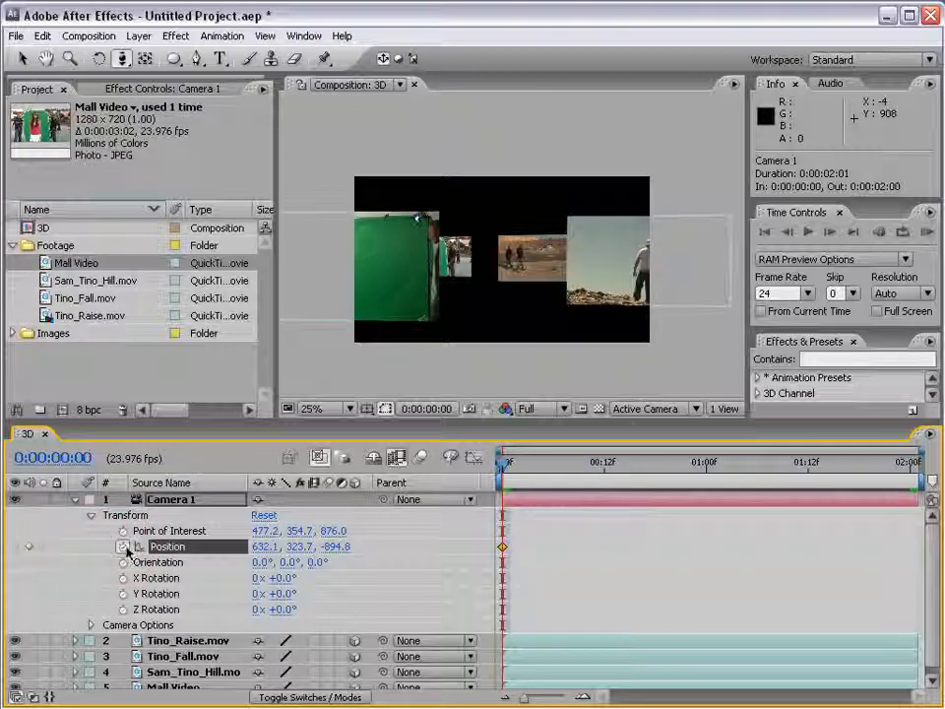
At 0:00:01:01, set Camera 1's Z position to about -219.8 as a second keyframe, and play a RAM preview.
left_click_drag(520, 471, 713, 463)
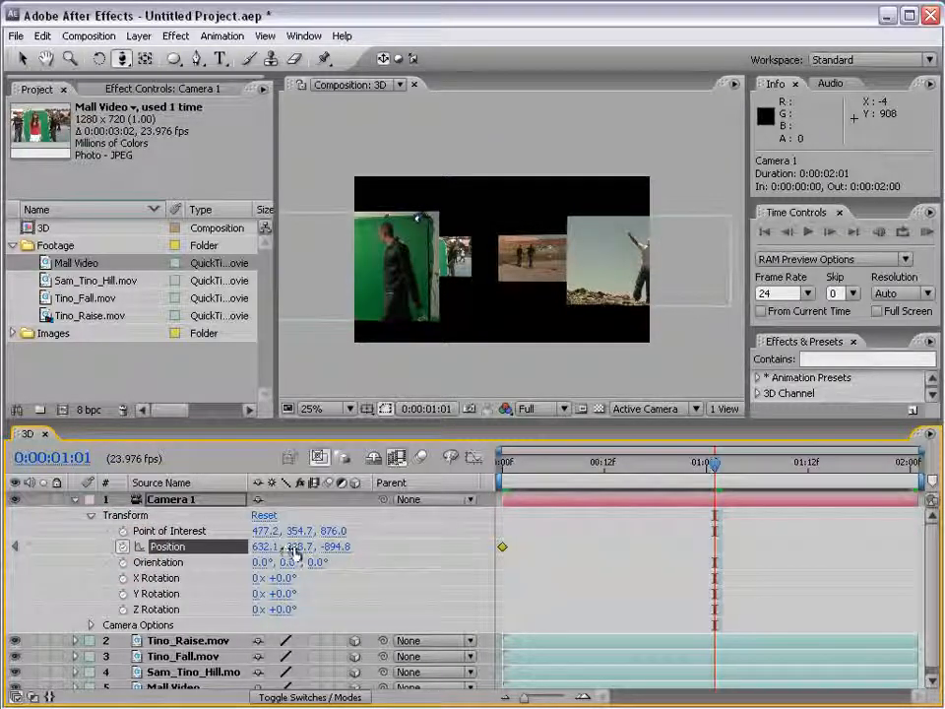
left_click_drag(295, 554, 375, 561)
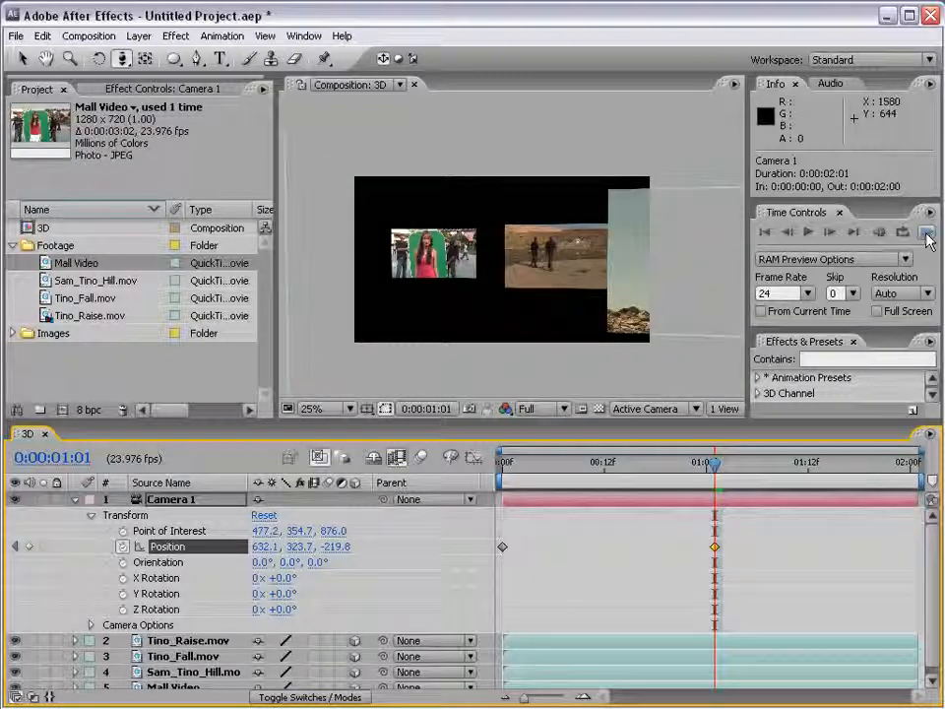
left_click(927, 233)
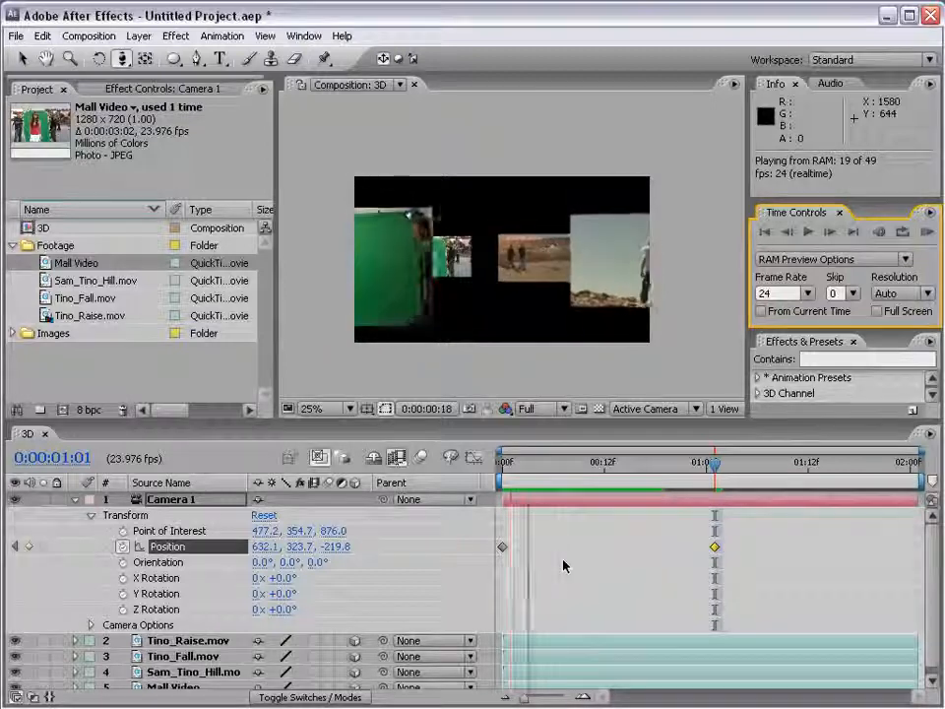
Apply Easy Ease to both of Camera 1's Position keyframes, and deselect them.
left_click(732, 545)
left_click_drag(744, 535, 499, 557)
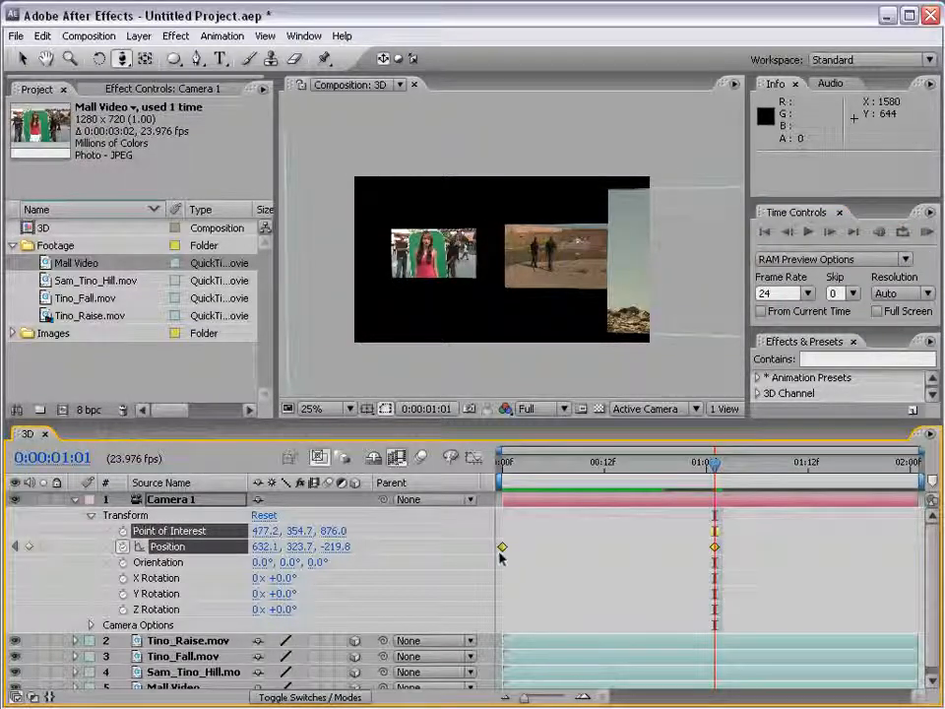
key("F9")
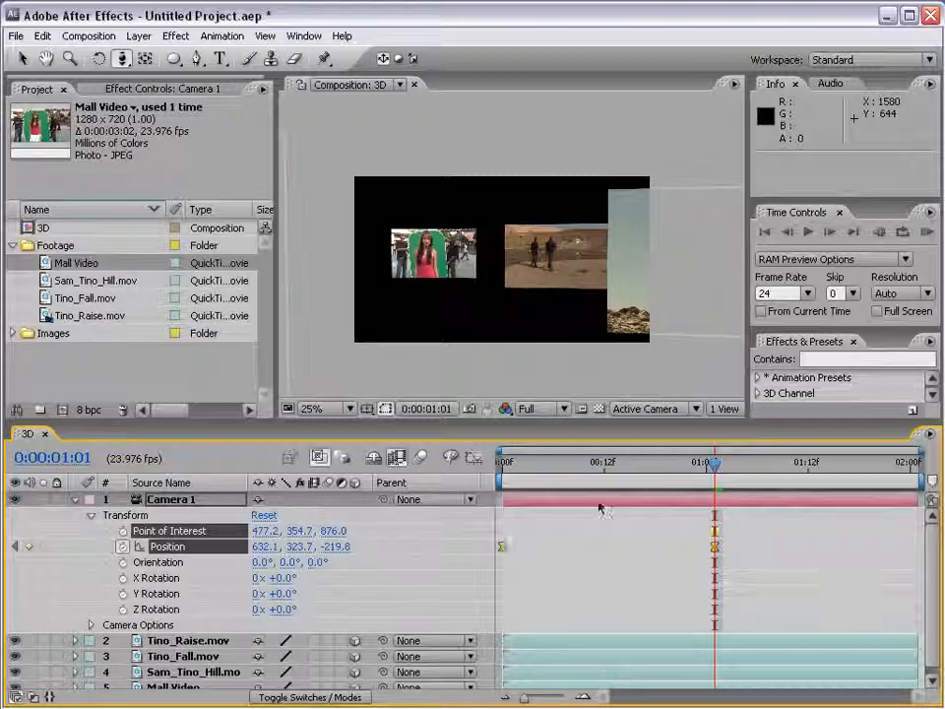
left_click(676, 577)
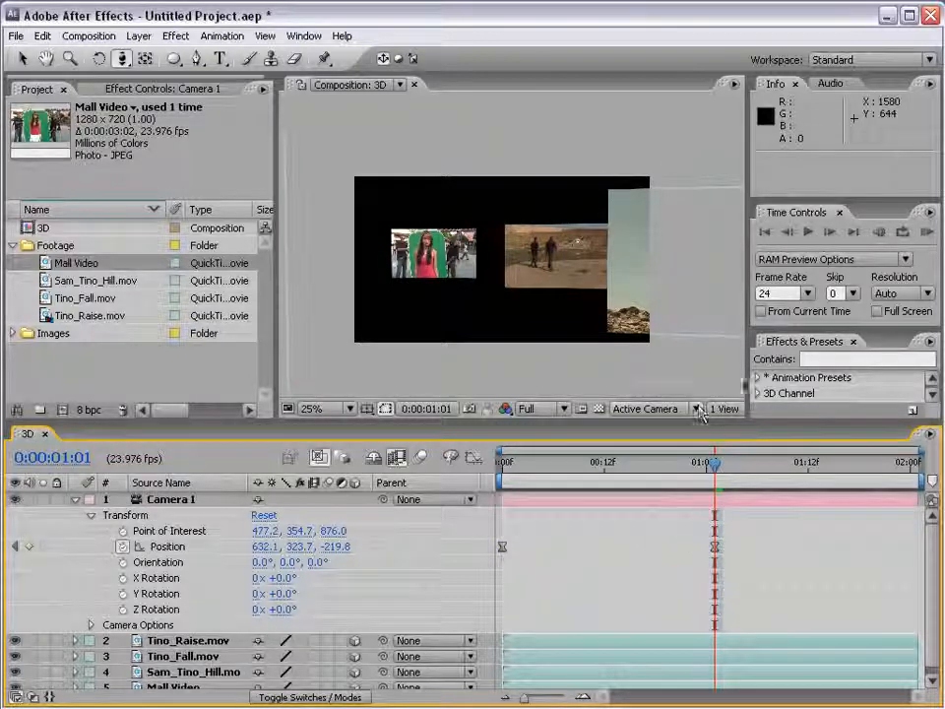
Set the RAM preview resolution to Quarter and play a RAM preview of the camera move.
left_click(879, 293)
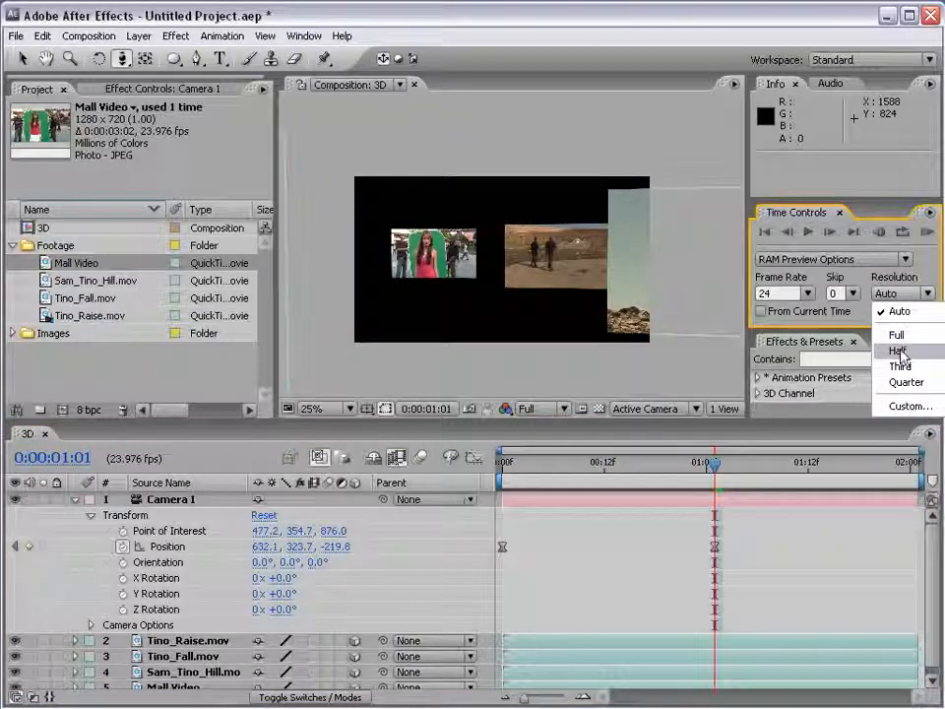
left_click(904, 382)
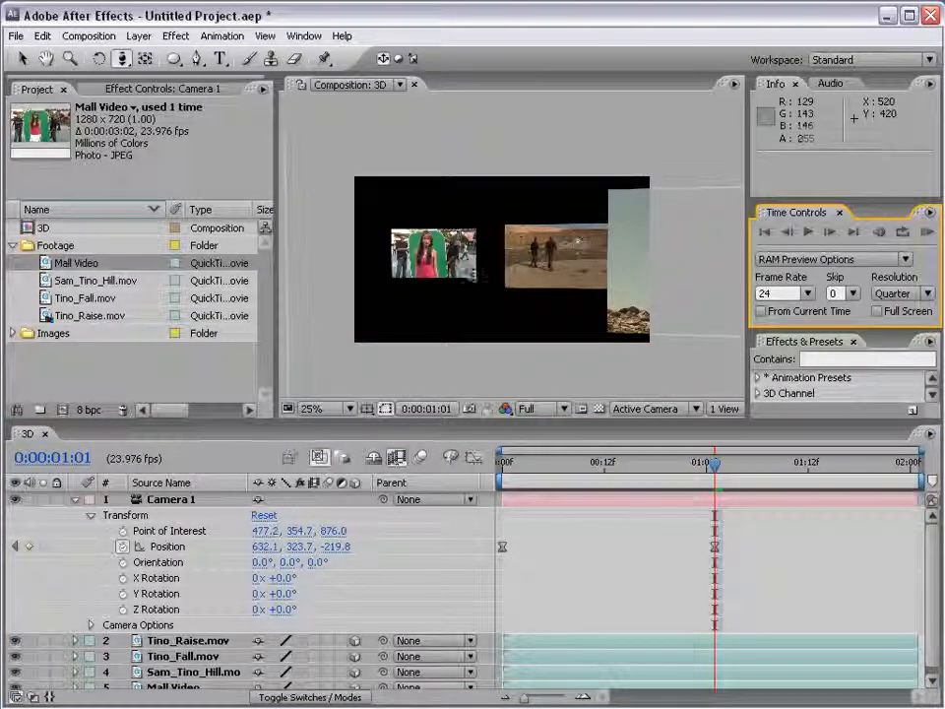
left_click(926, 232)
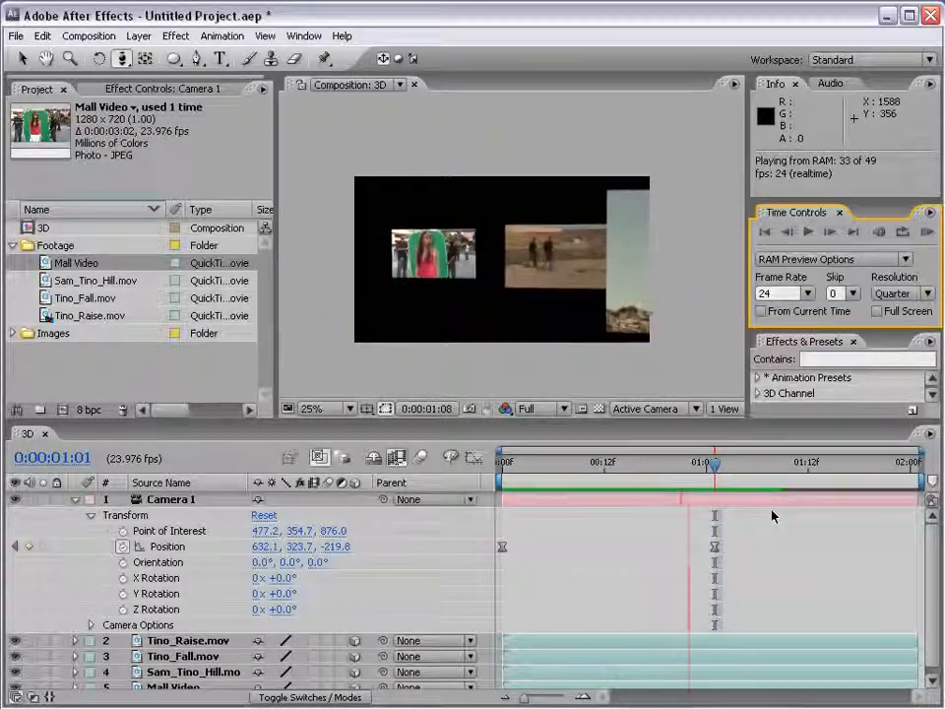
key("space")
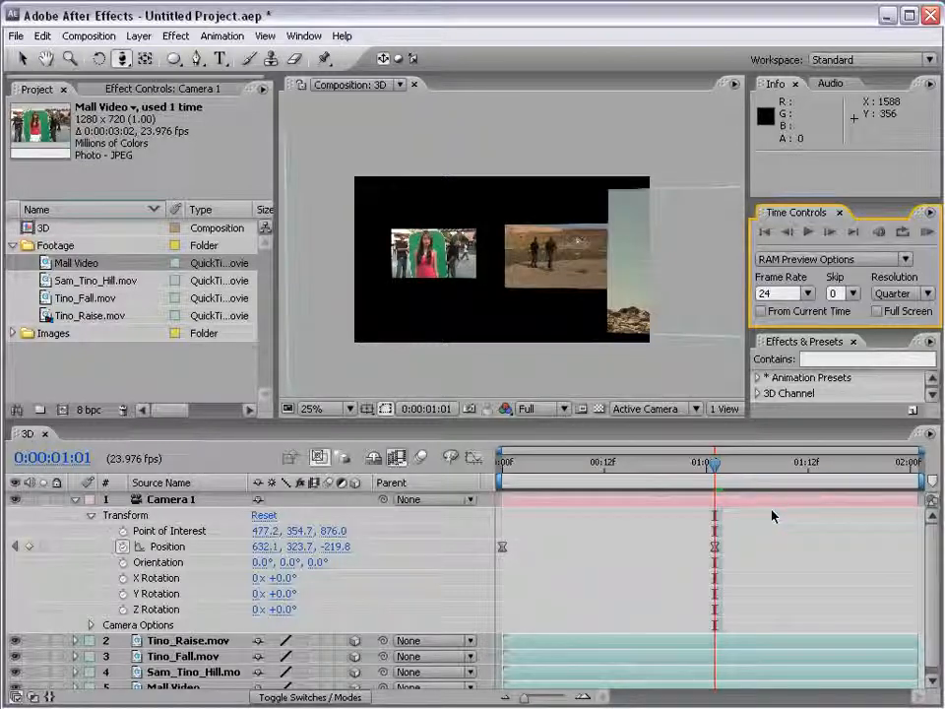
Return to 0:00:00:00 and start a new light named Light 1 with the light type Point.
left_click_drag(713, 465, 501, 470)
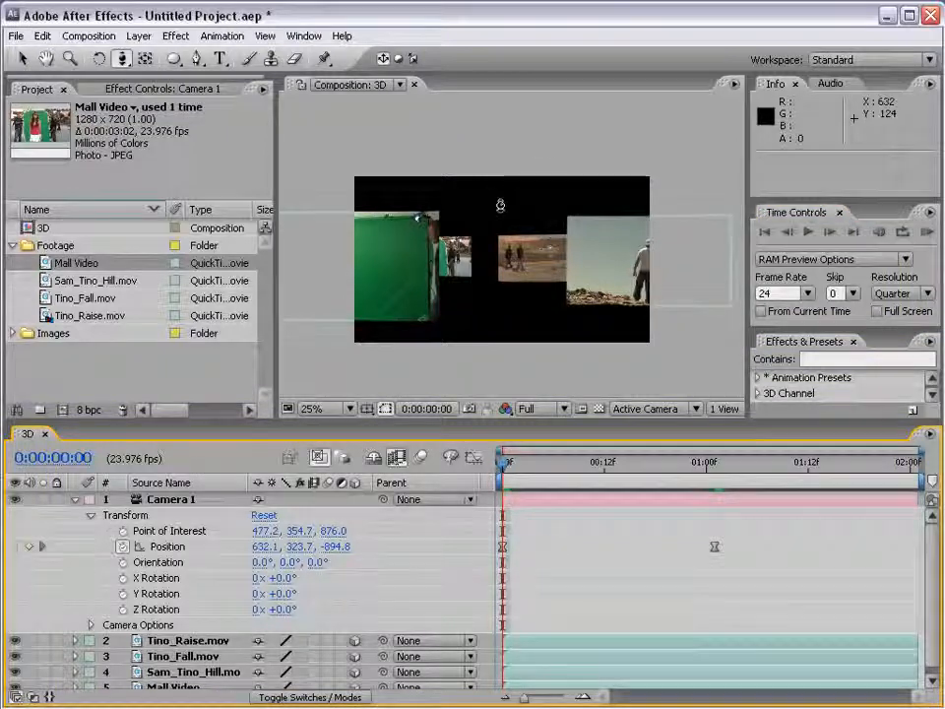
left_click(138, 36)
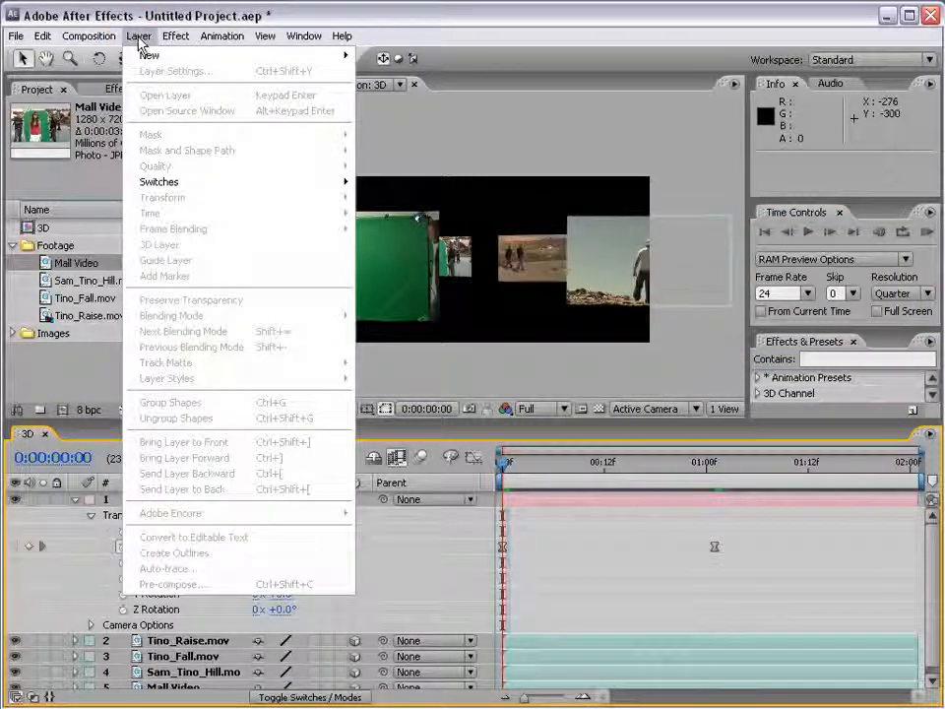
mouse_move(150, 55)
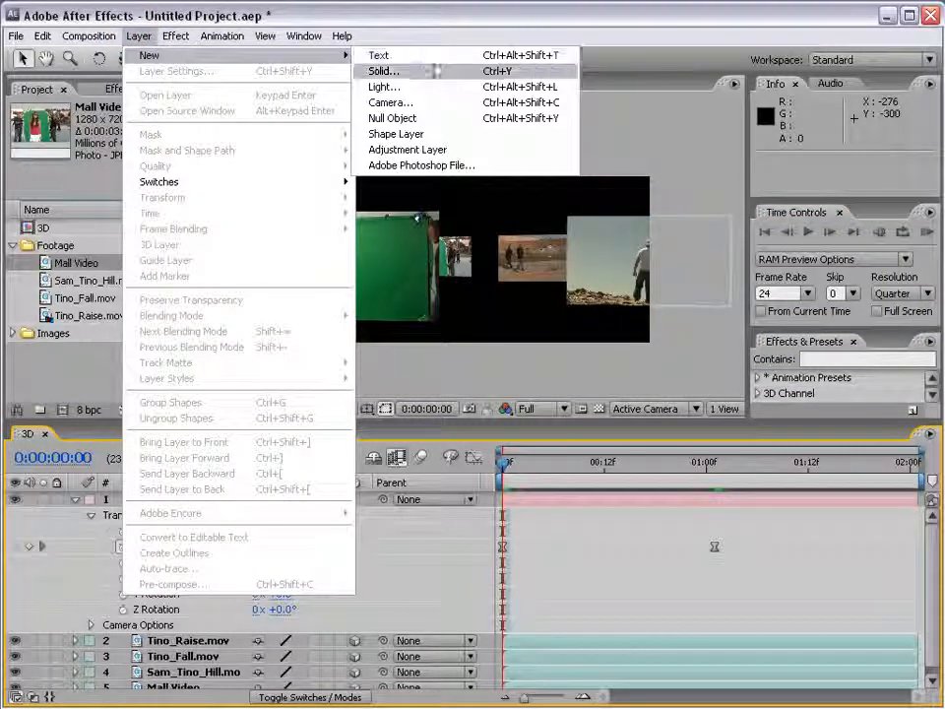
left_click(398, 88)
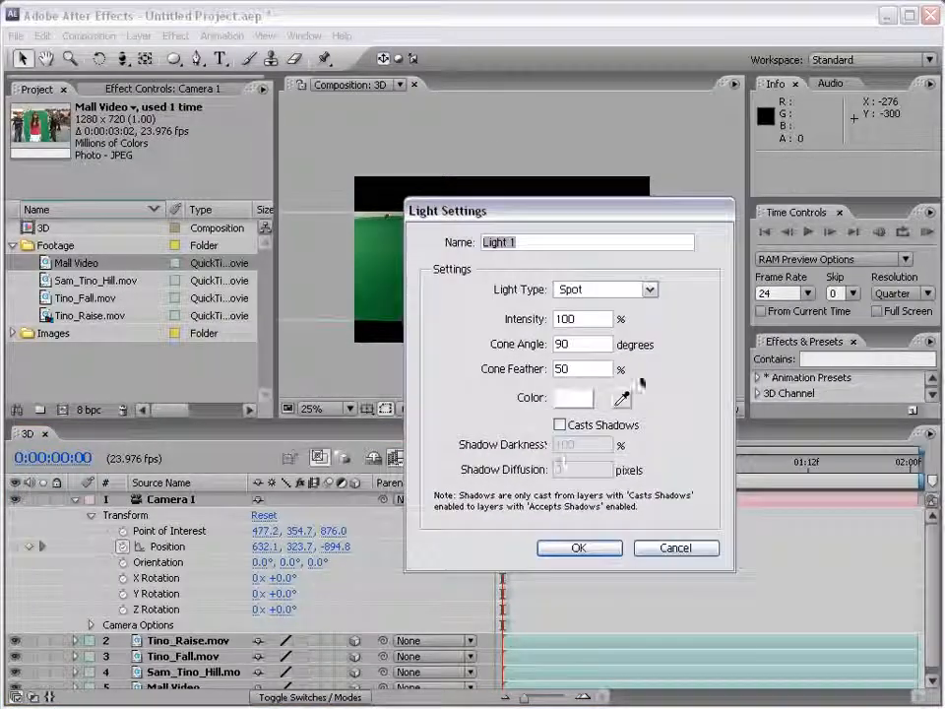
left_click(589, 291)
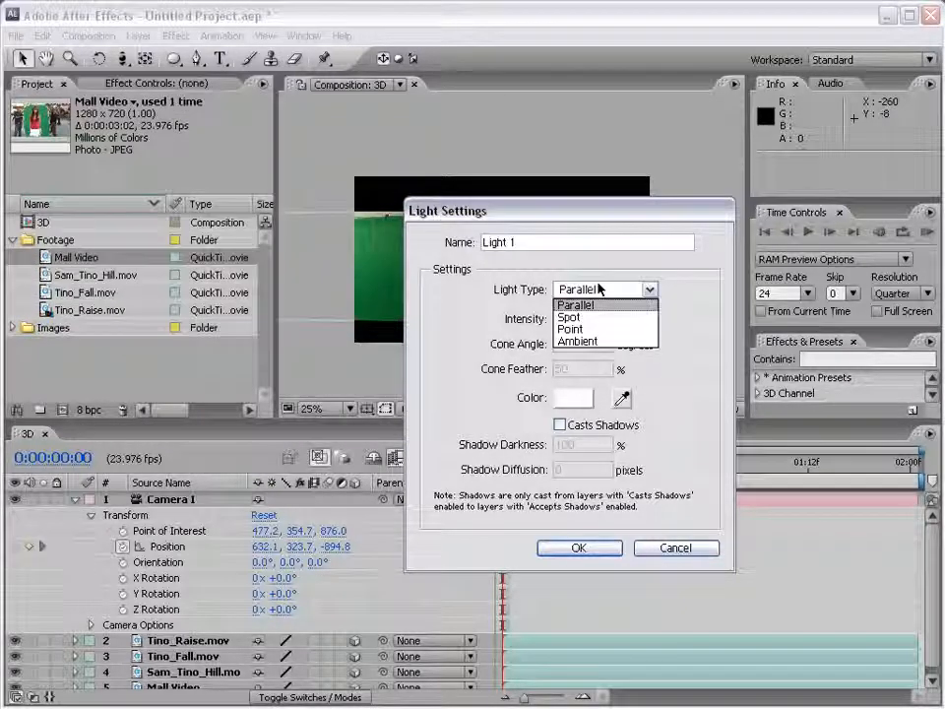
left_click(576, 329)
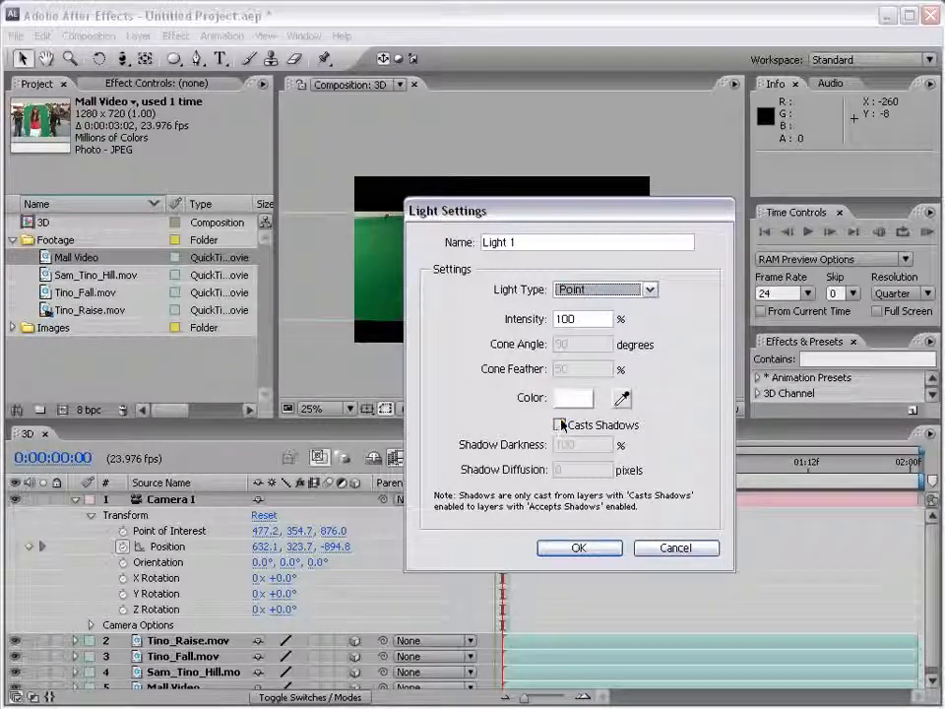
Give the new light a saturated blue color with hue 212°, enable Casts Shadows, and create it.
left_click(589, 399)
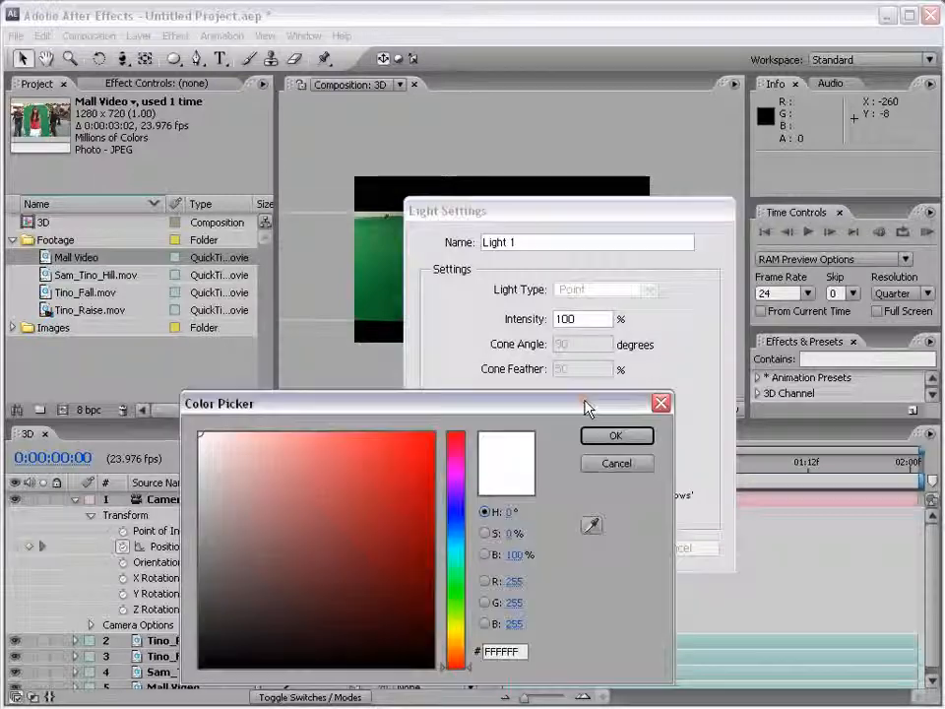
left_click(459, 535)
left_click(432, 433)
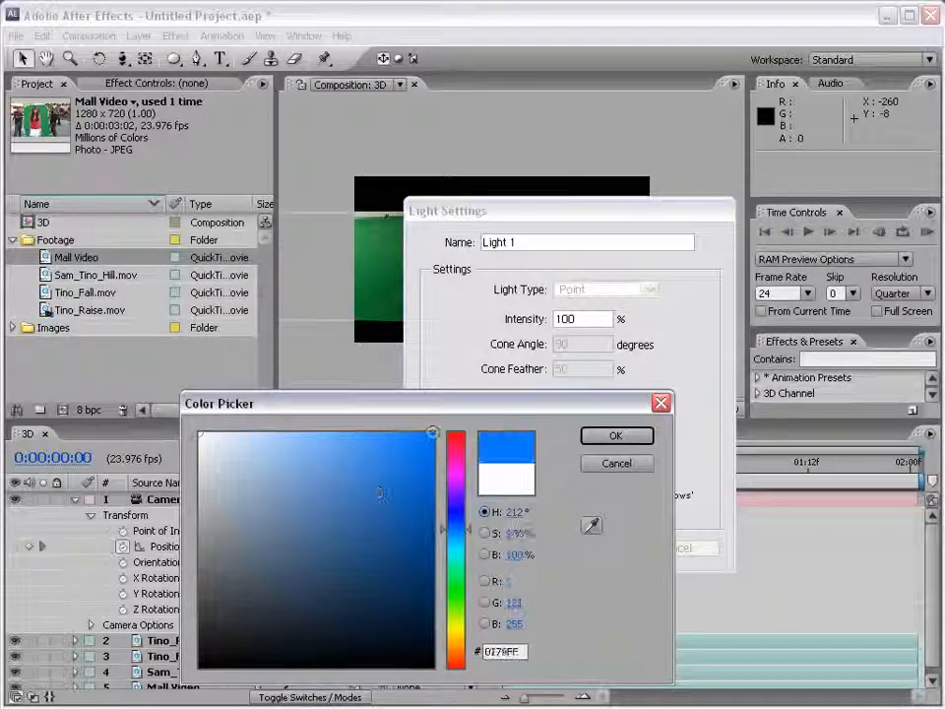
left_click(635, 435)
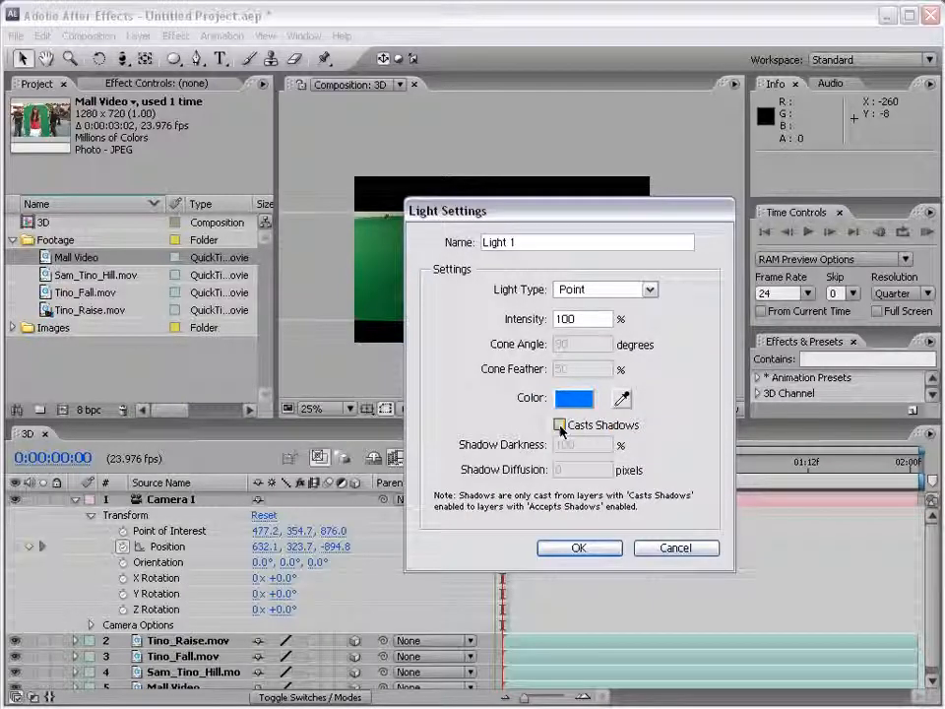
left_click(561, 426)
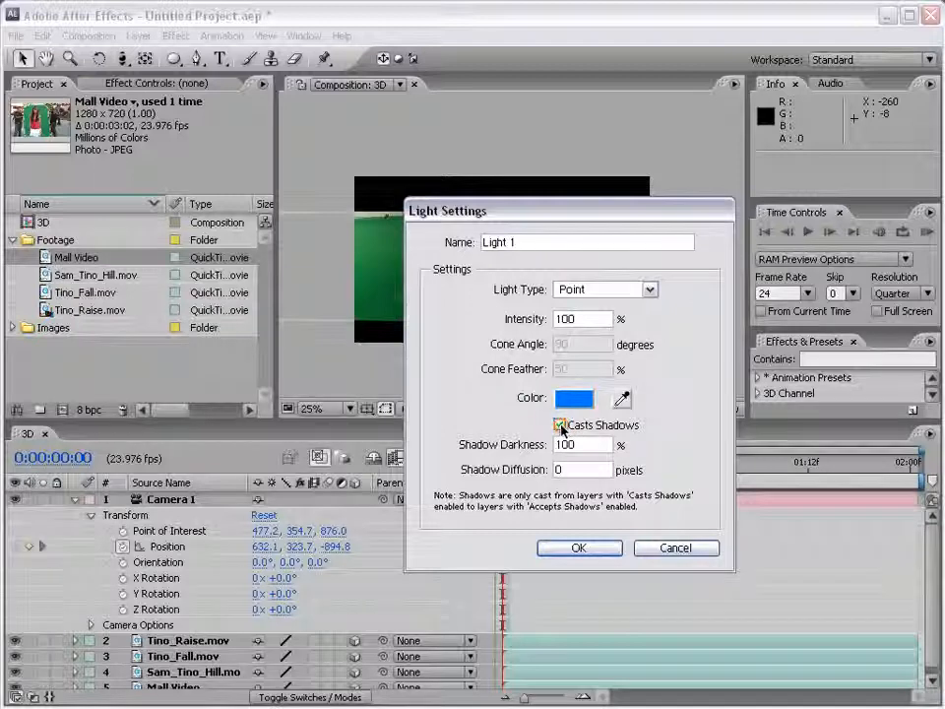
left_click(579, 547)
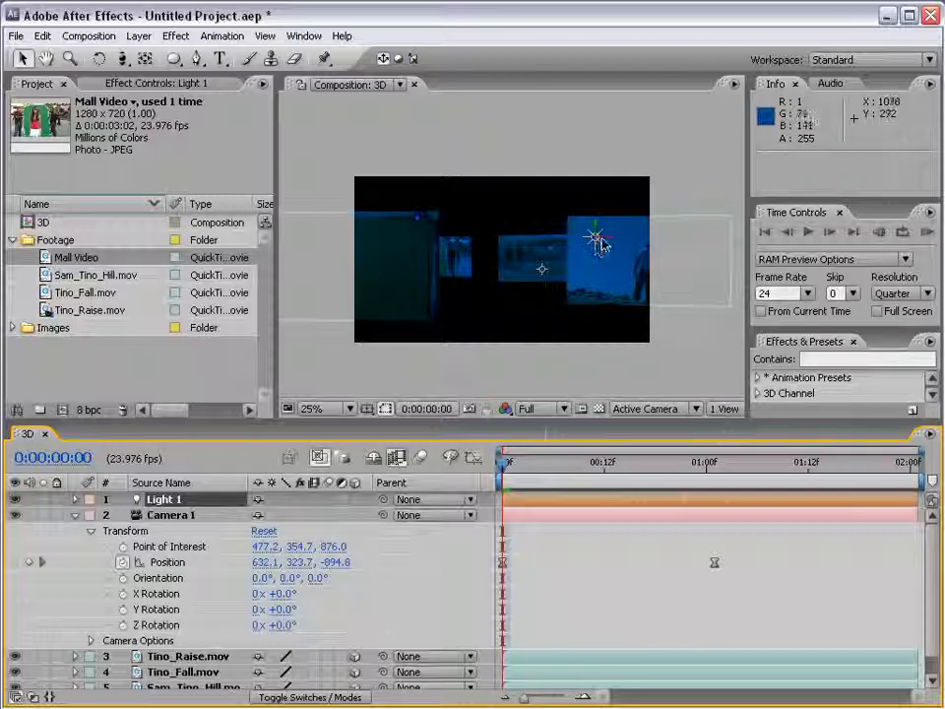
Move Light 1 above the clips in the composition view, to about 553.3, 154.7, -336.4.
left_click_drag(601, 242, 576, 233)
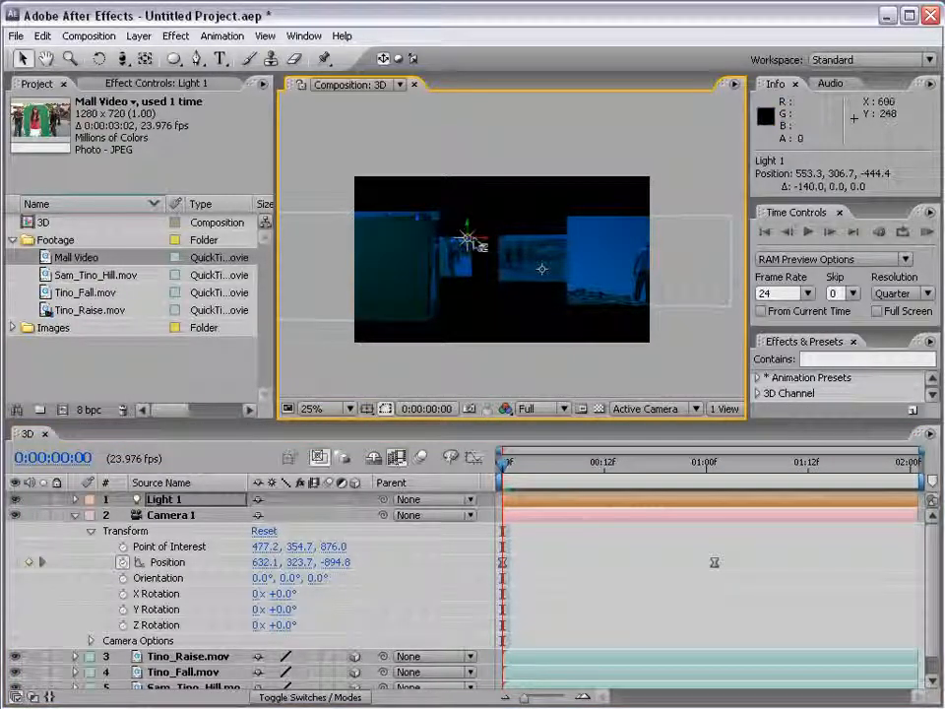
mouse_move(467, 239)
left_mouse_down()
mouse_move(410, 249)
mouse_move(485, 242)
left_mouse_up()
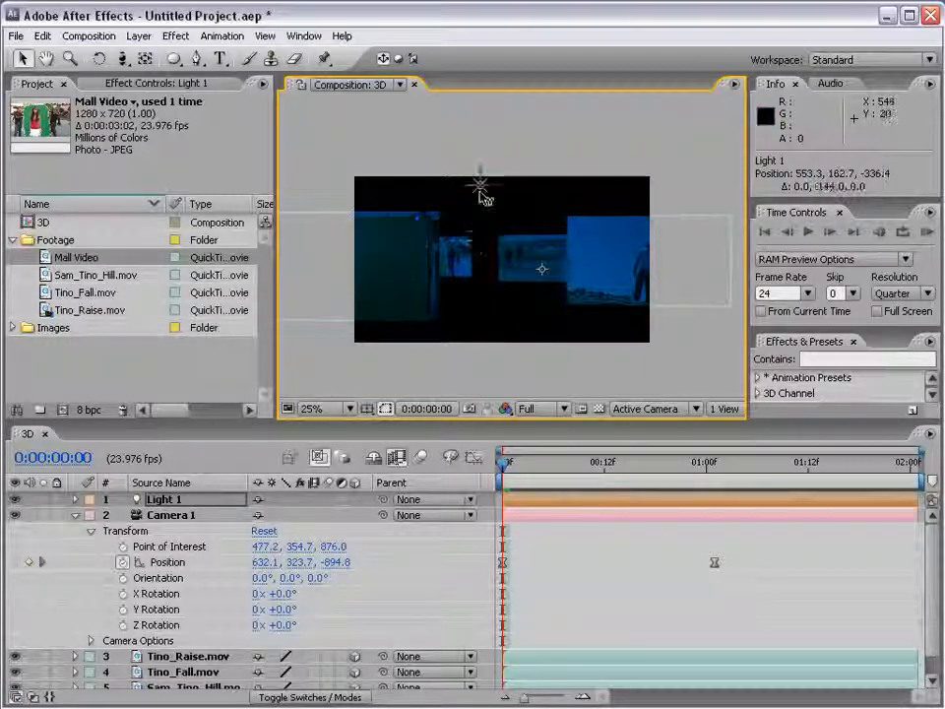
mouse_move(483, 198)
left_mouse_down()
mouse_move(483, 165)
mouse_move(481, 197)
left_mouse_up()
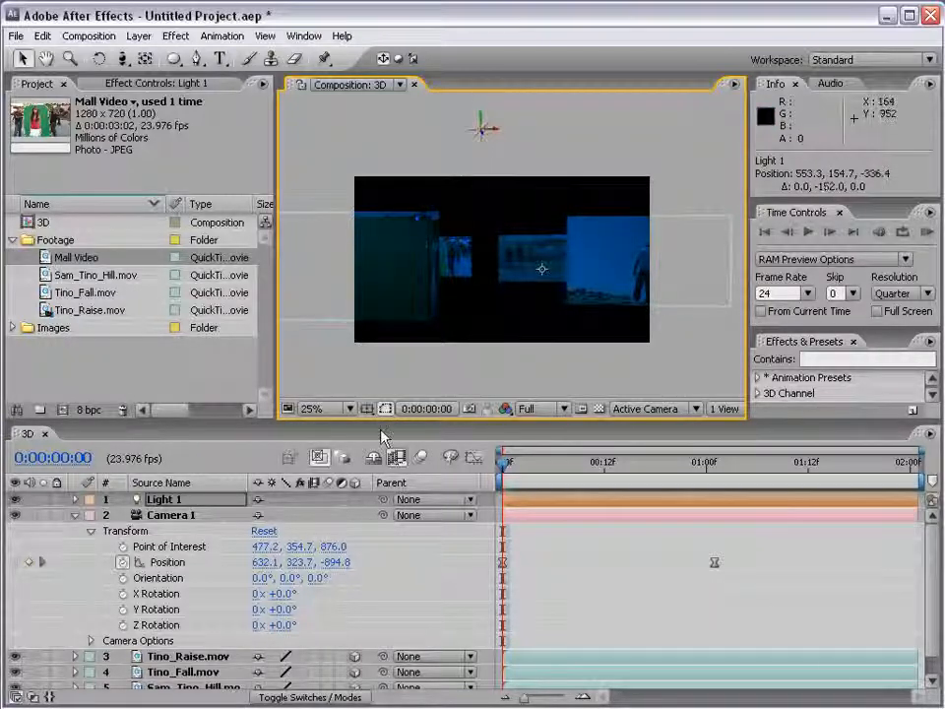
Change Light 1's color to the pale blue D1E7FF in its light settings.
left_click(195, 497)
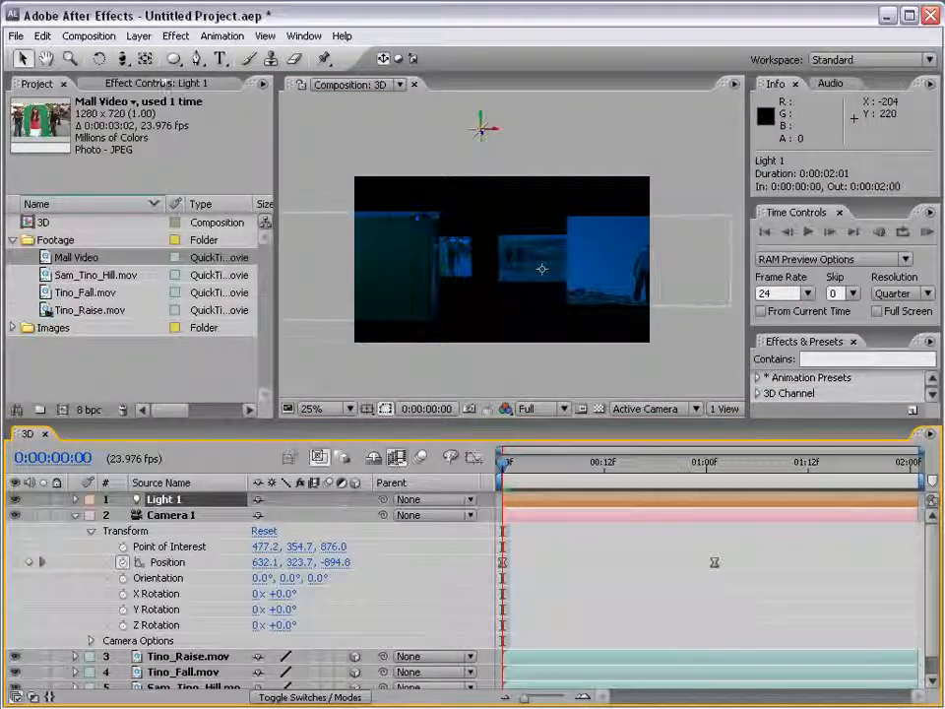
left_click(139, 36)
left_click(192, 71)
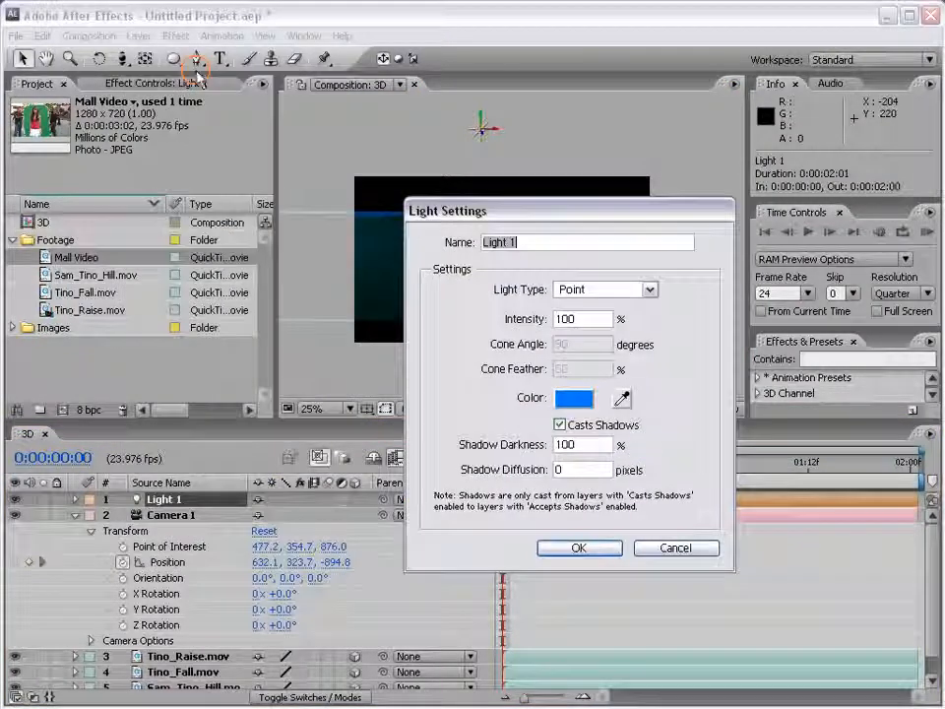
left_click(445, 338)
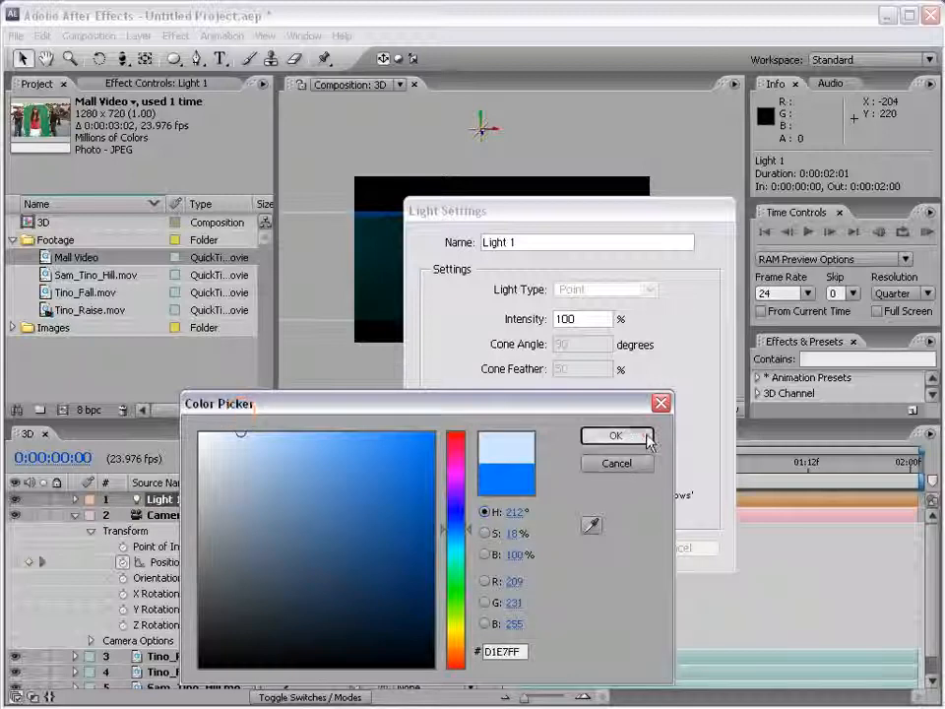
left_click(645, 437)
left_click(595, 545)
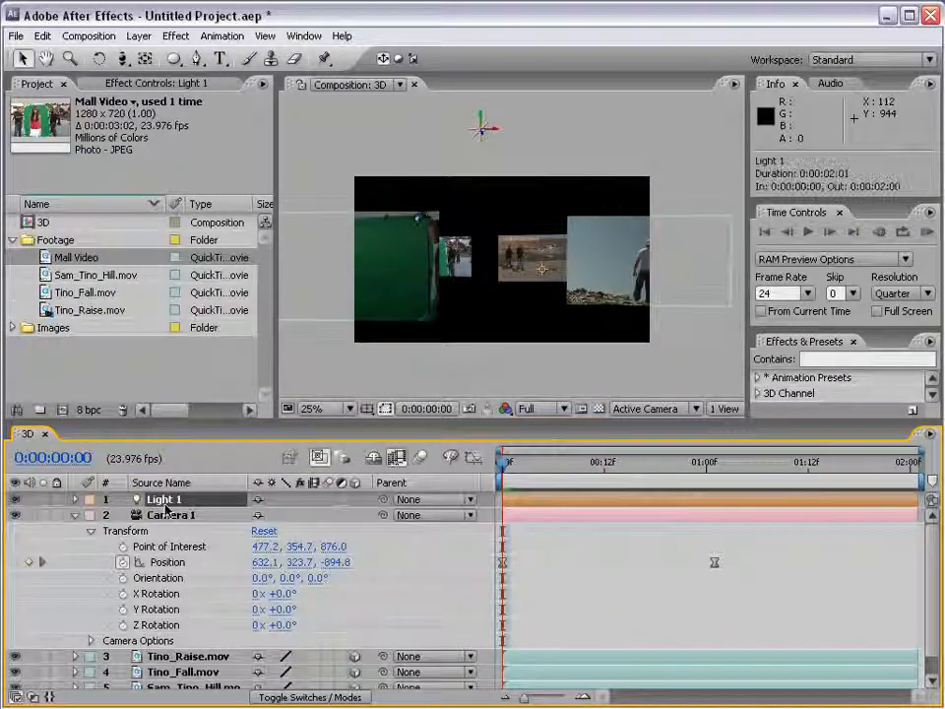
Review Light 1's Transform and Light Options properties, and collapse the Light 1 and Camera 1 layers.
left_click(75, 499)
left_click(91, 515)
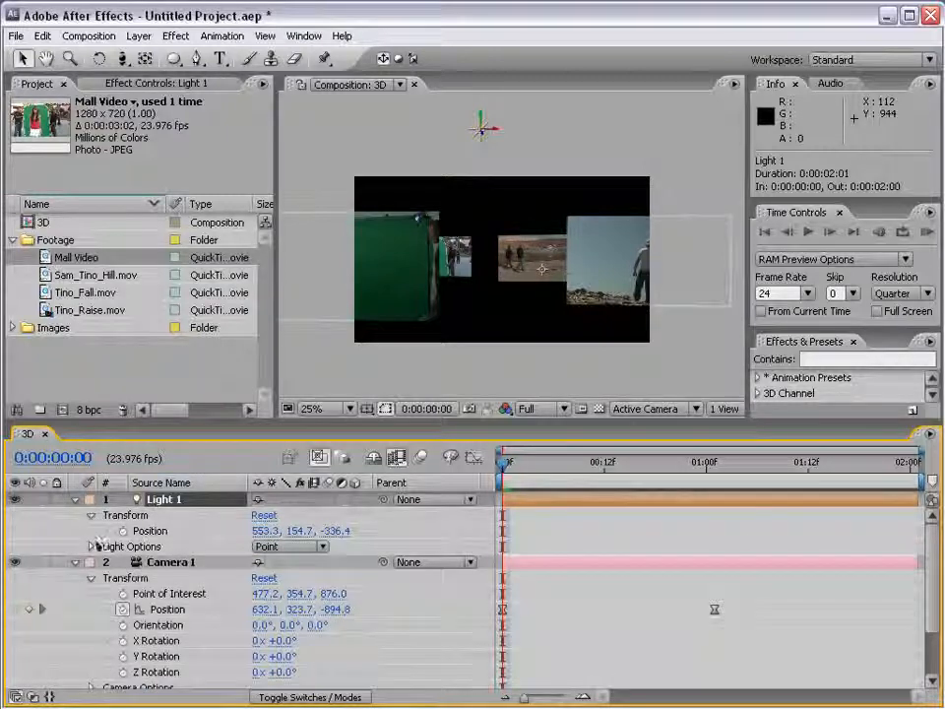
left_click(90, 546)
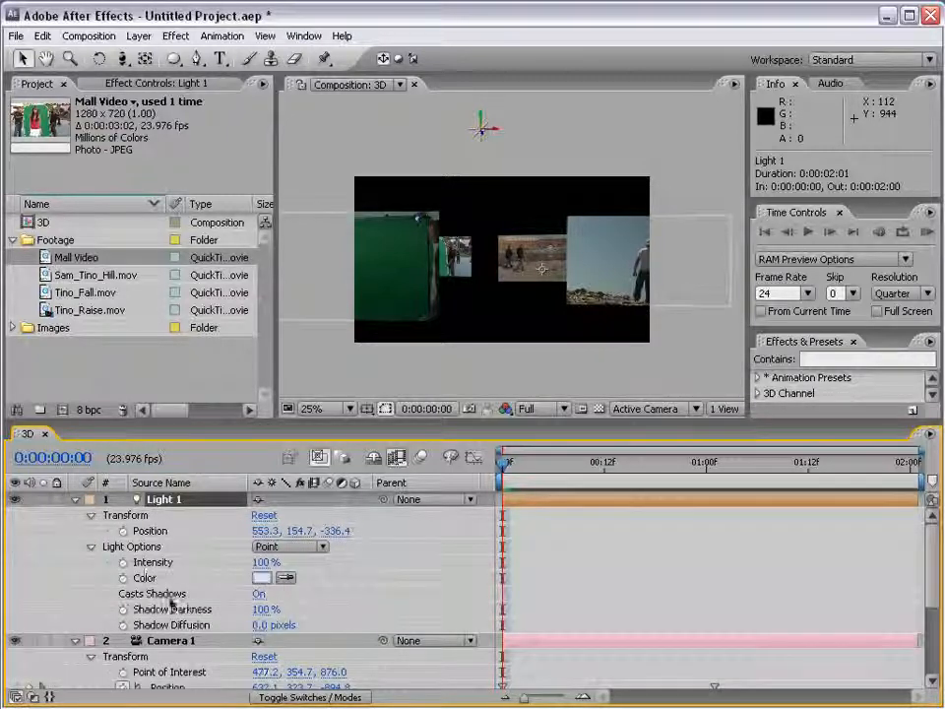
left_click(91, 515)
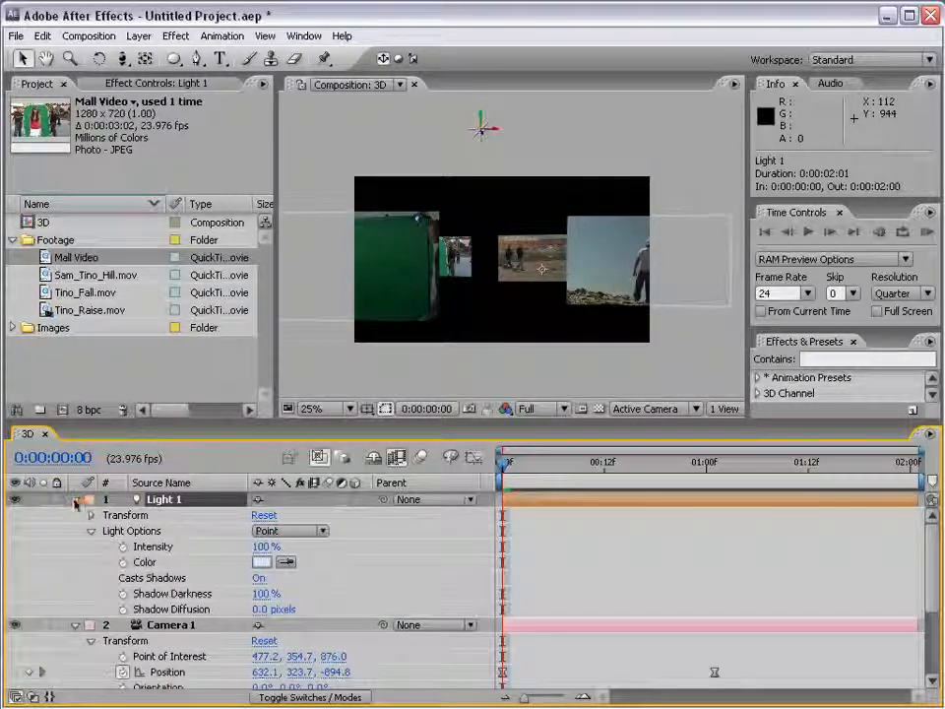
left_click(75, 499)
left_click(75, 515)
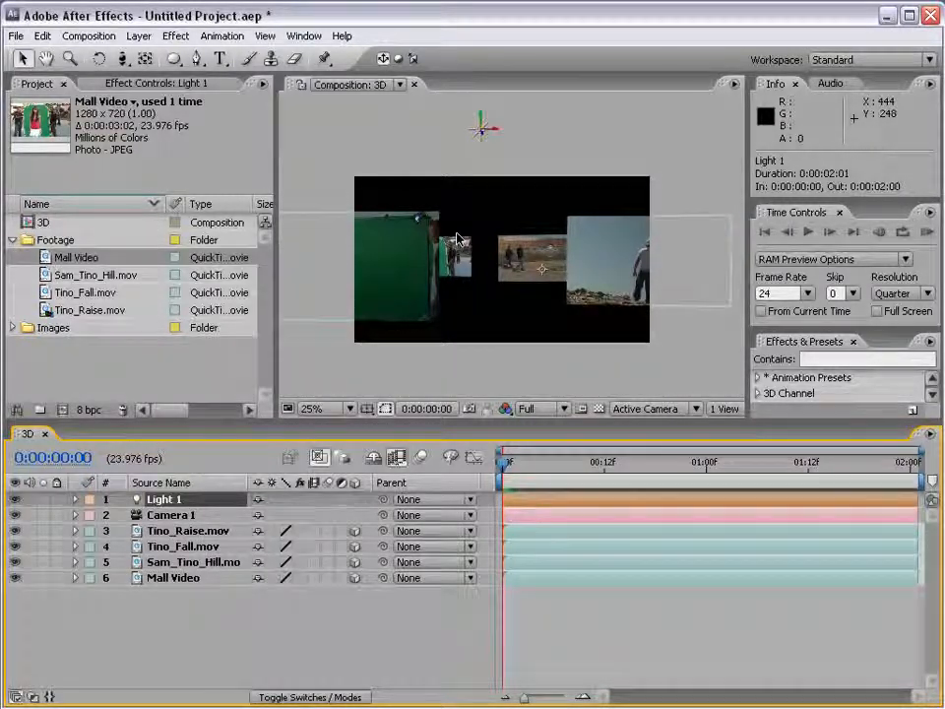
Reveal the Material Options of the Tino_Raise.mov layer and examine its shadow, light and surface settings.
left_click(177, 531)
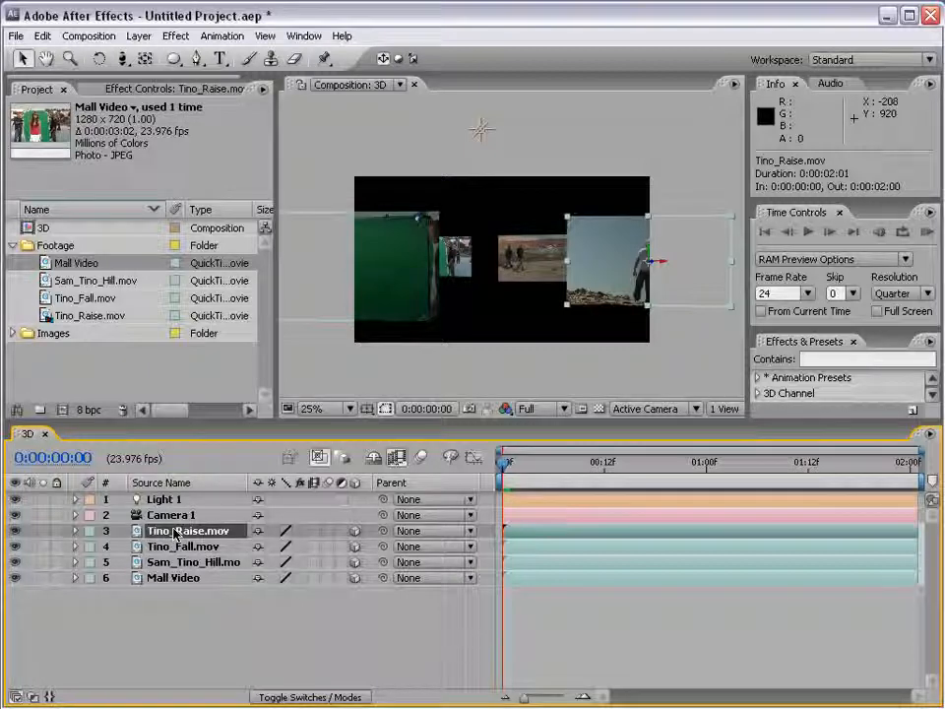
key("a")
key("a")
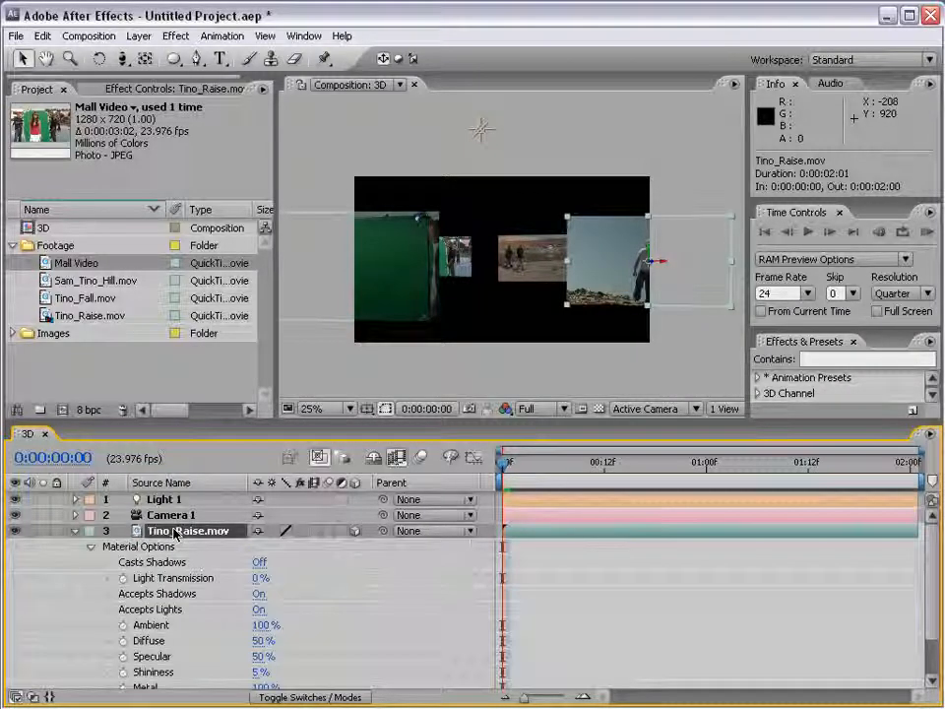
scroll(147, 605, "down", 1)
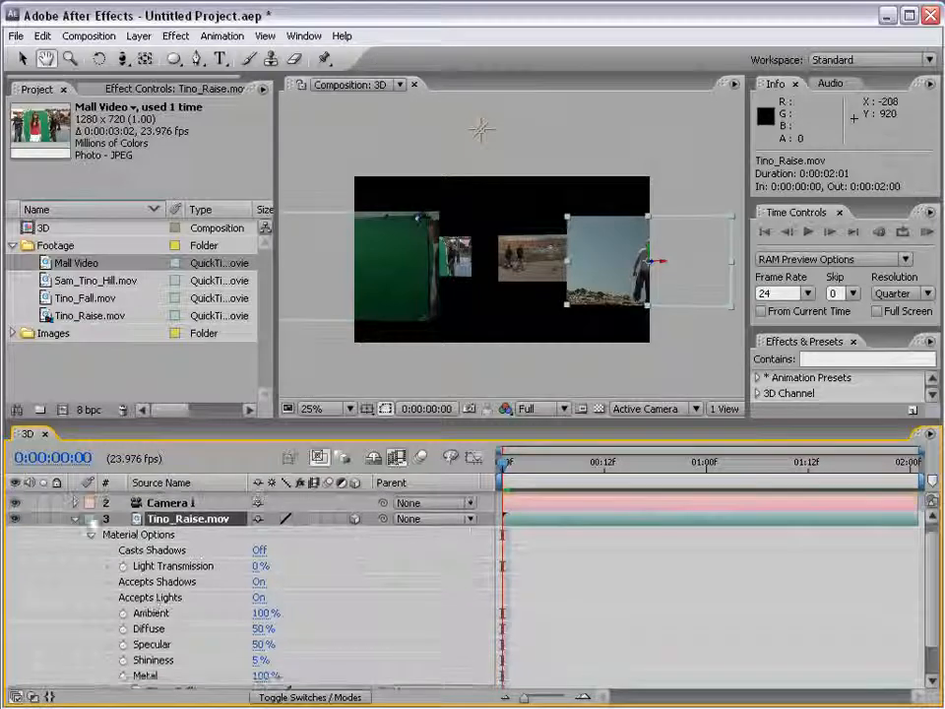
left_click(75, 519)
left_click(75, 533)
key("space")
left_click_drag(139, 588, 133, 555)
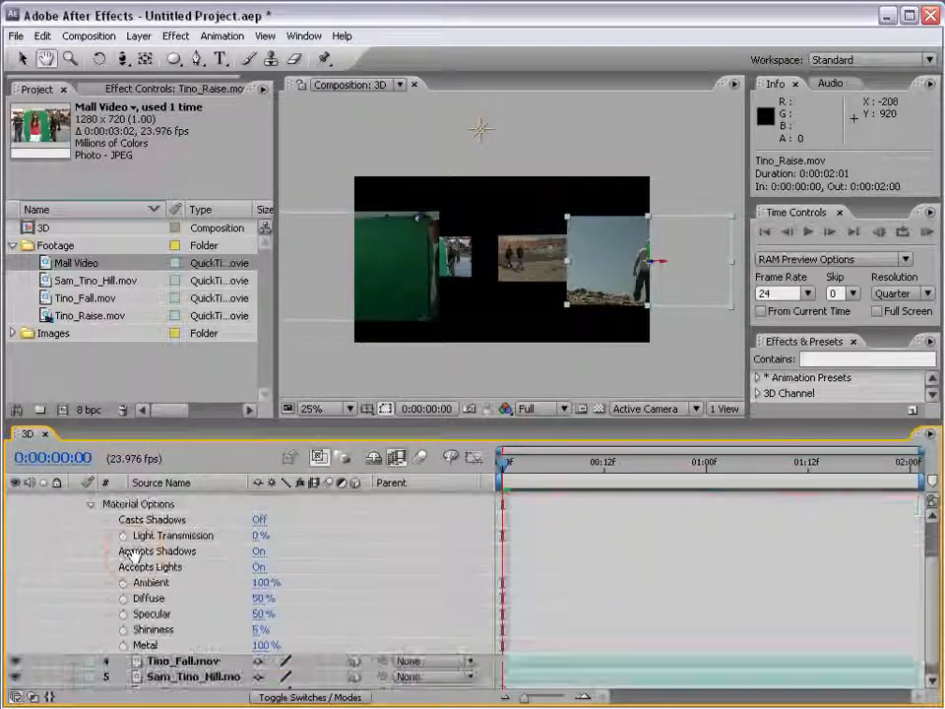
key("space")
left_click_drag(118, 508, 101, 527)
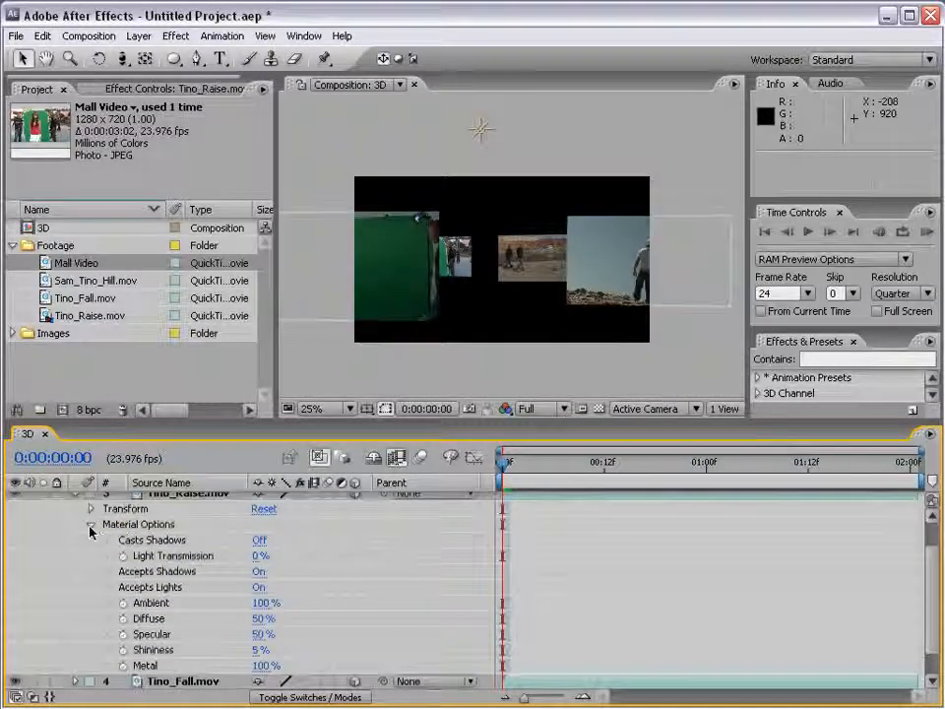
left_click(91, 528)
left_click(91, 562)
key("space")
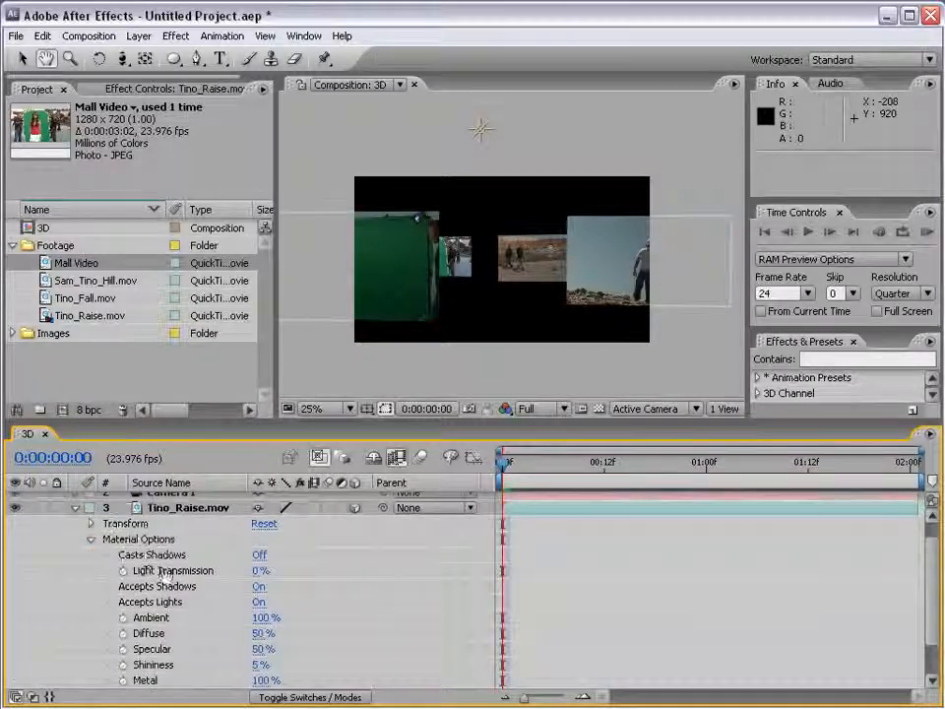
left_click_drag(162, 575, 183, 561)
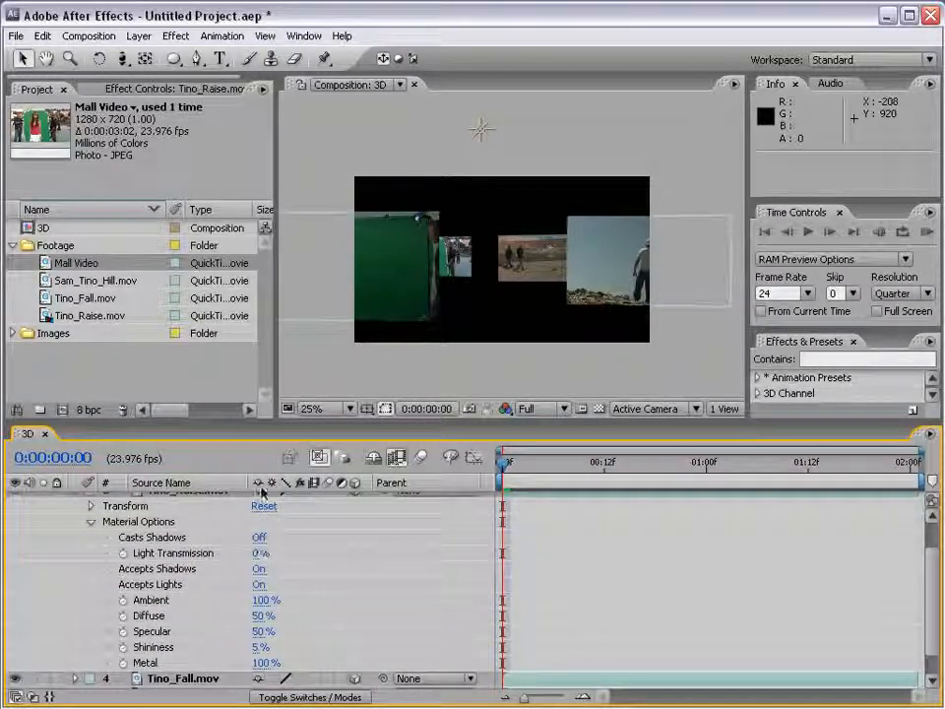
Enlarge the timeline area upward and collapse the Tino_Raise.mov layer.
left_click_drag(251, 426, 251, 293)
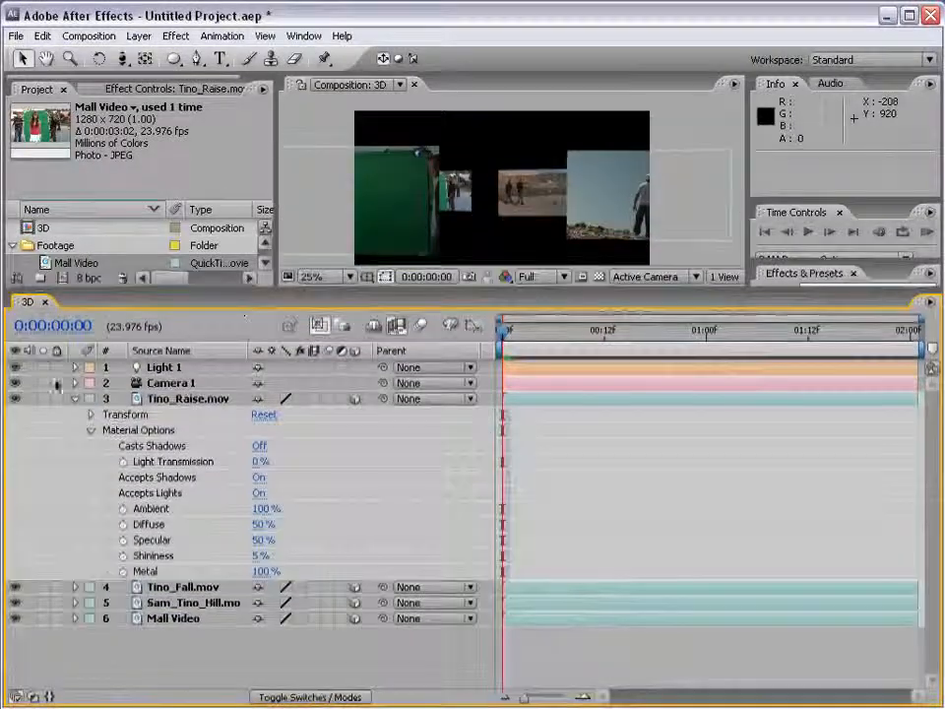
left_click(75, 399)
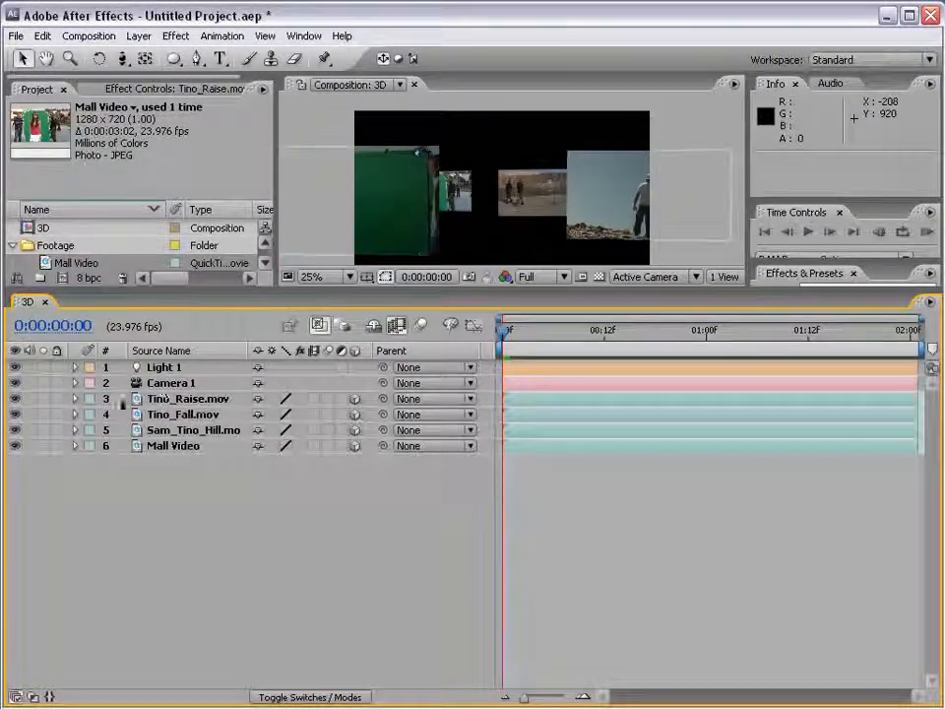
Set Casts Shadows to Only in the Material Options of the Tino_Raise.mov and Tino_Fall.mov layers.
left_click(163, 399)
key("a")
key("a")
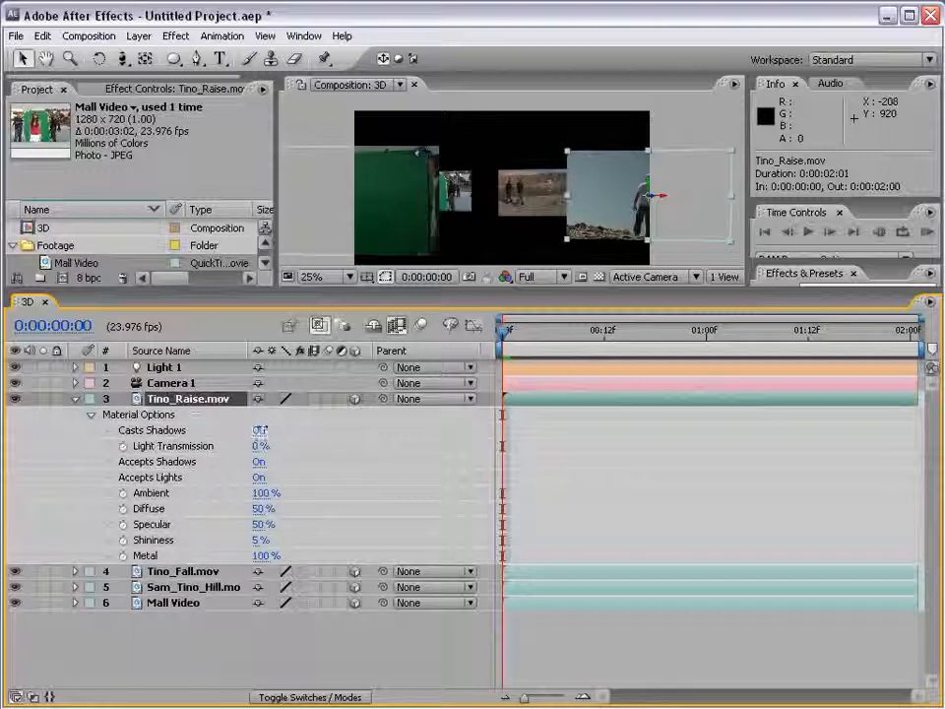
left_click(172, 571)
key("a")
key("a")
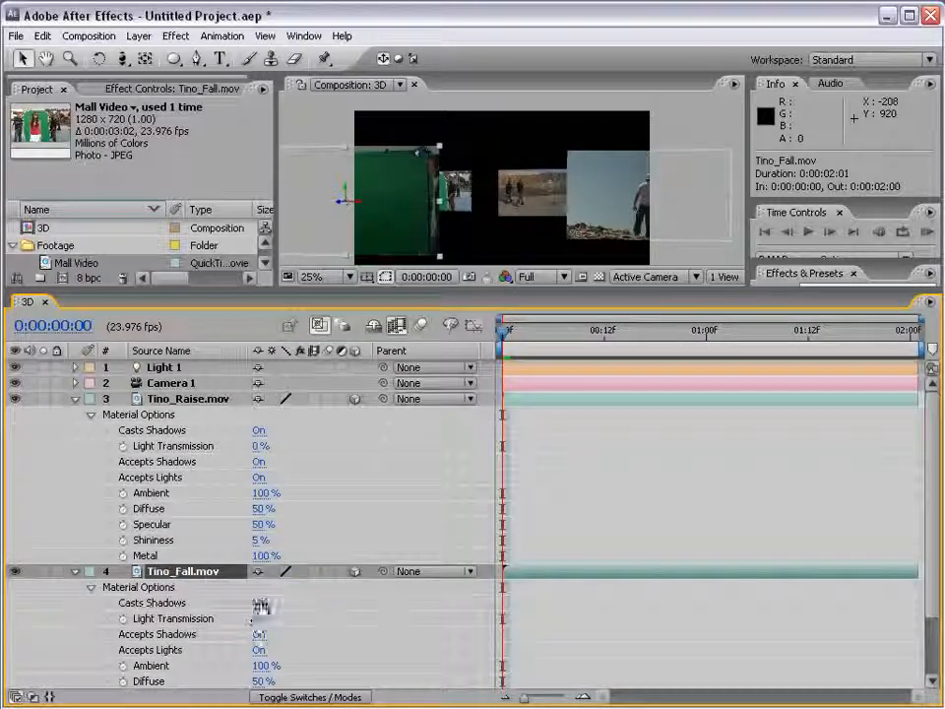
left_click(259, 603)
left_click(261, 430)
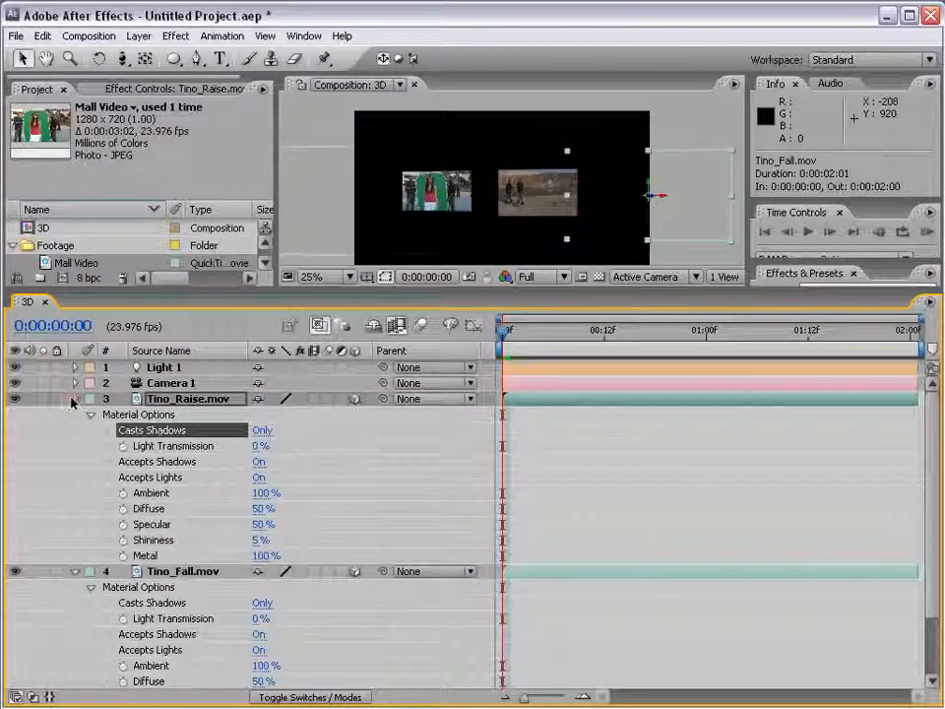
Turn on Casts Shadows in the Material Options of all four video layers together, and collapse the layers.
left_click(74, 399)
left_click(76, 414)
left_click(165, 448, "shift")
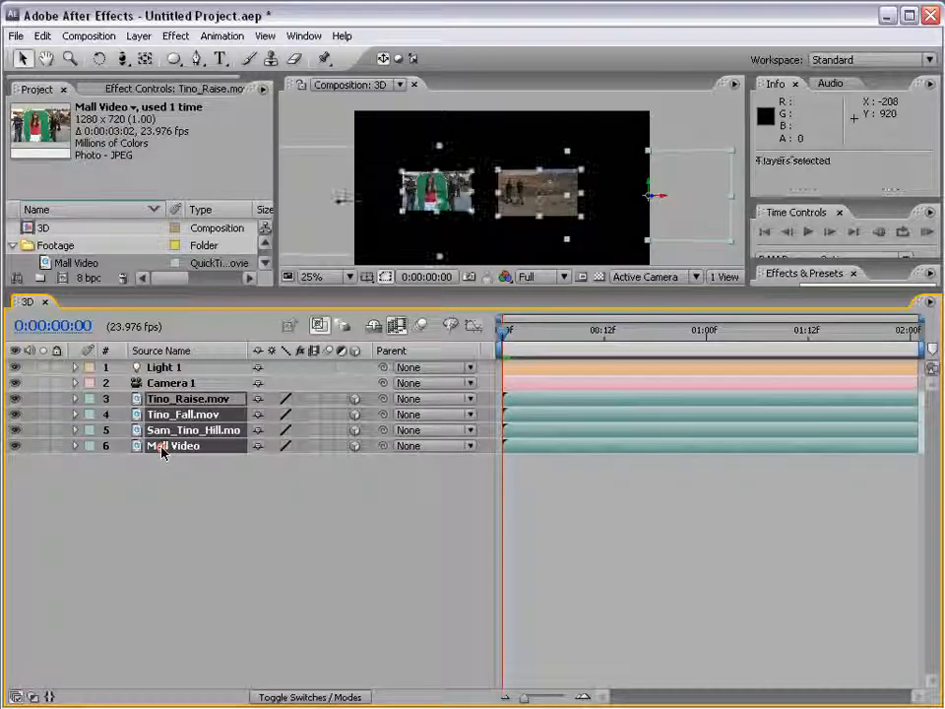
key("a")
key("a")
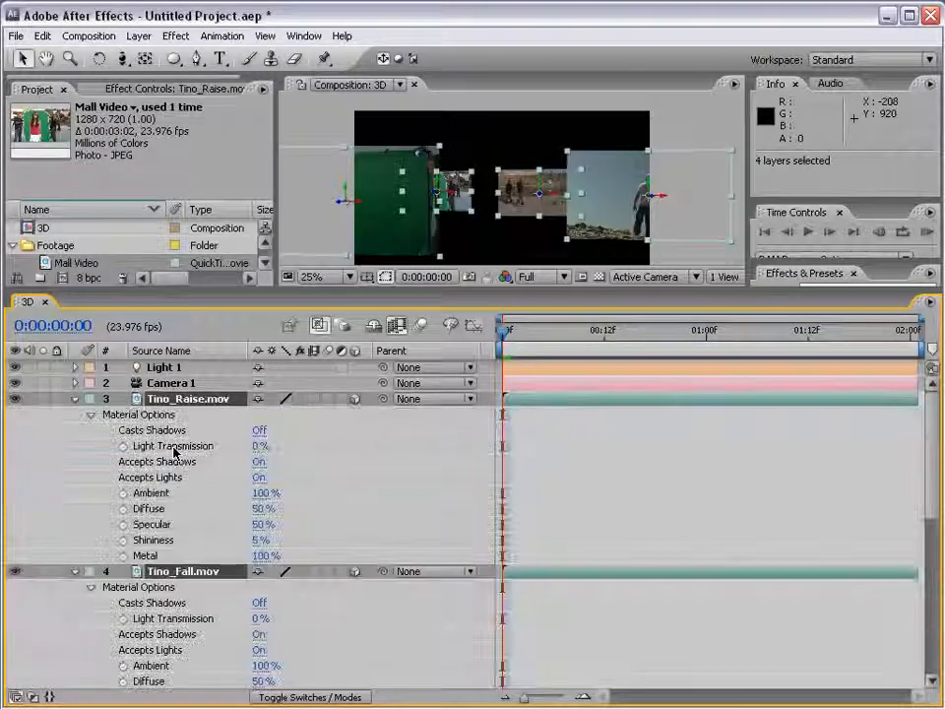
left_click(259, 434)
key("space")
left_click_drag(305, 636, 306, 400)
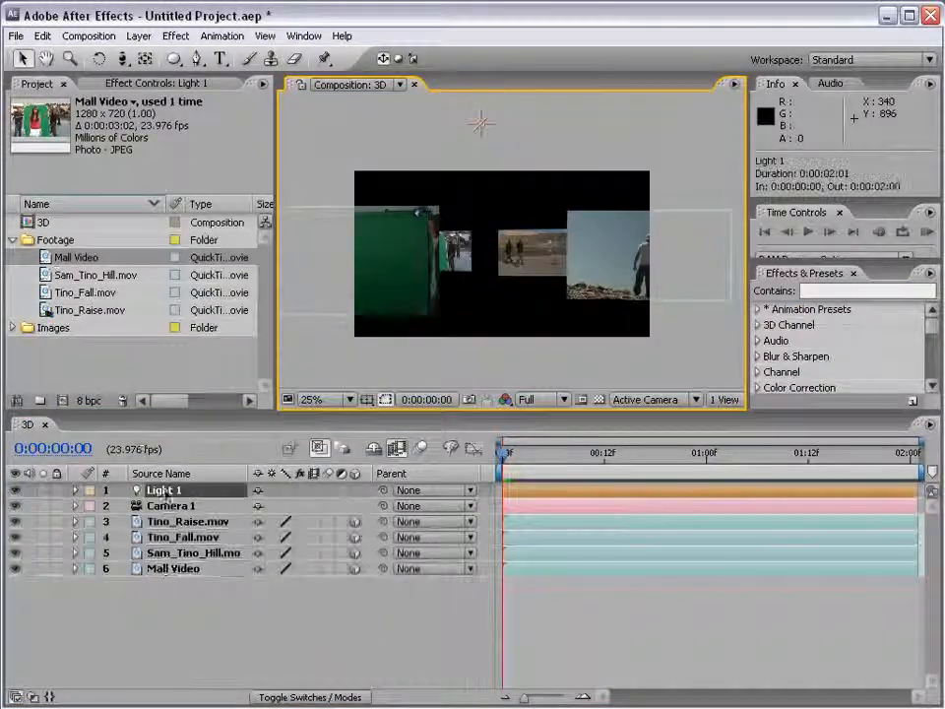
Move Light 1 among the clips and towards the camera, to about 553.3, 154.7, -862.4.
left_click(164, 490)
left_click_drag(486, 131, 222, 115)
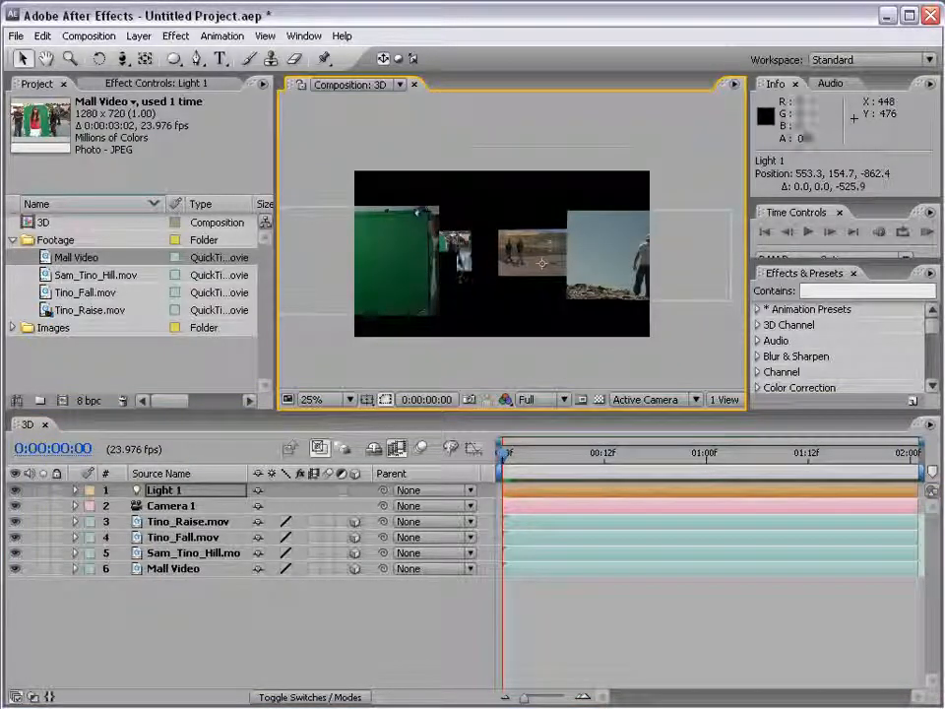
Delete the Tino_Raise.mov and Sam_Tino_Hill.mov layers from the 3D composition.
left_click(612, 247)
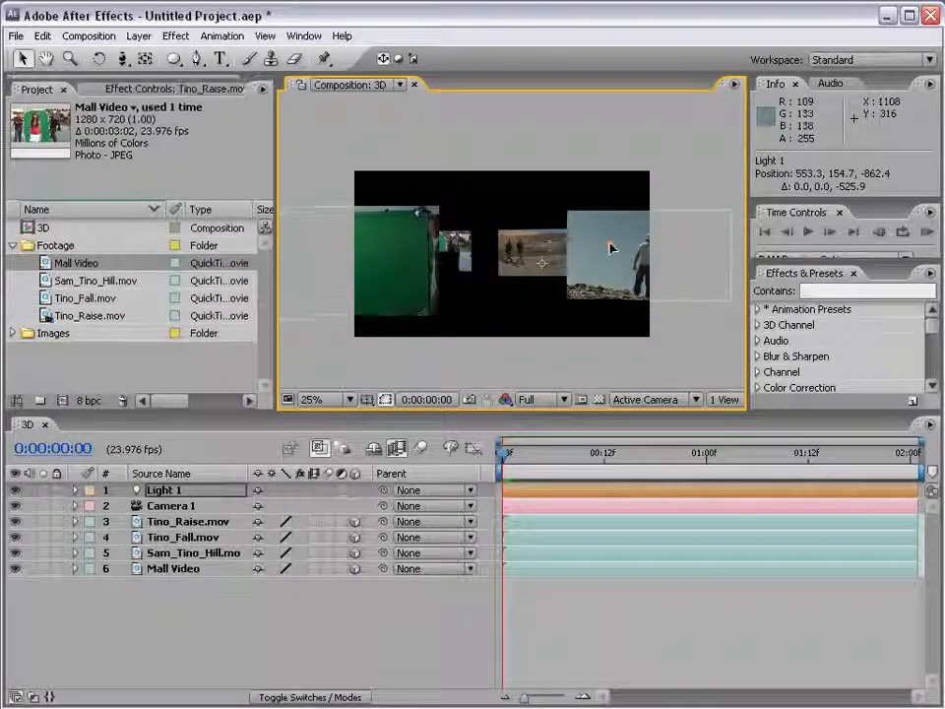
key("Delete")
left_click(536, 241)
key("Delete")
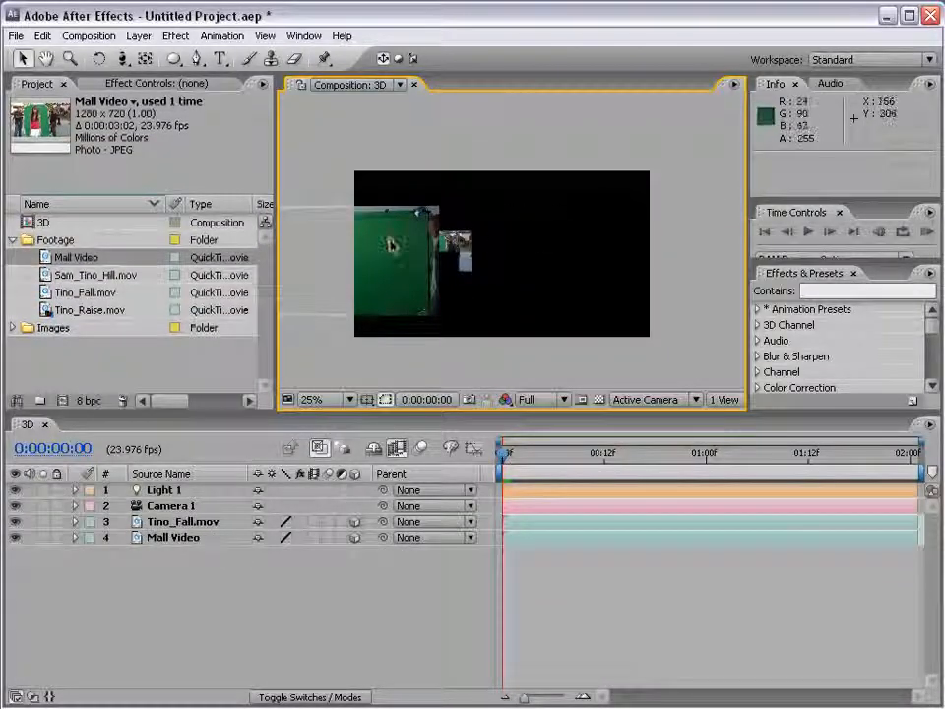
Push Tino_Fall.mov back in depth to about Z 1046.7, and orbit Camera 1 for an angled view of both remaining clips.
left_click_drag(341, 260, 512, 258)
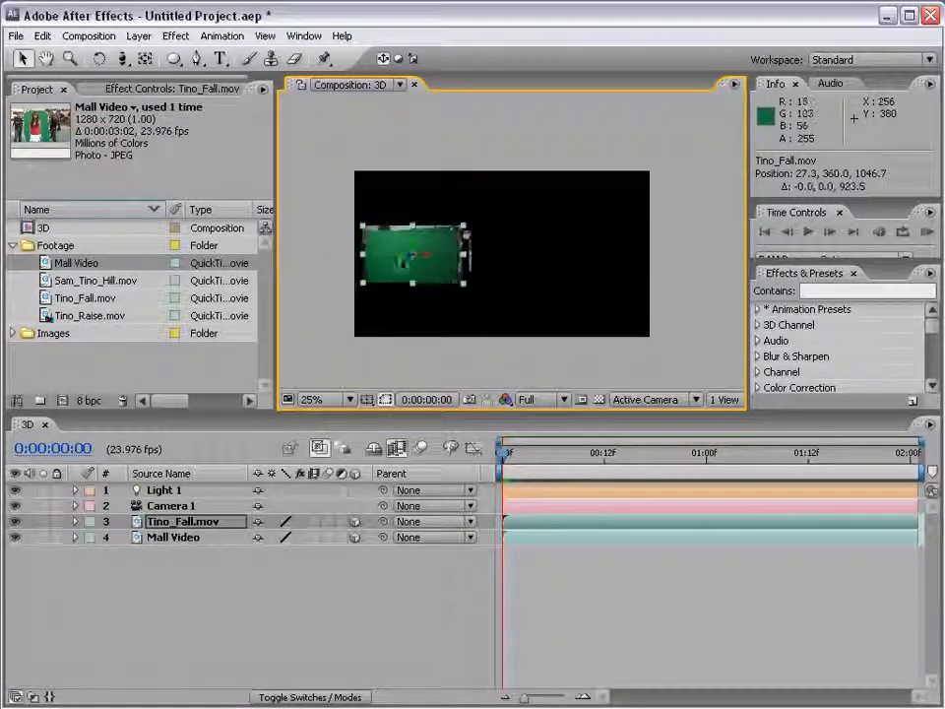
key("c")
left_click_drag(391, 286, 403, 244)
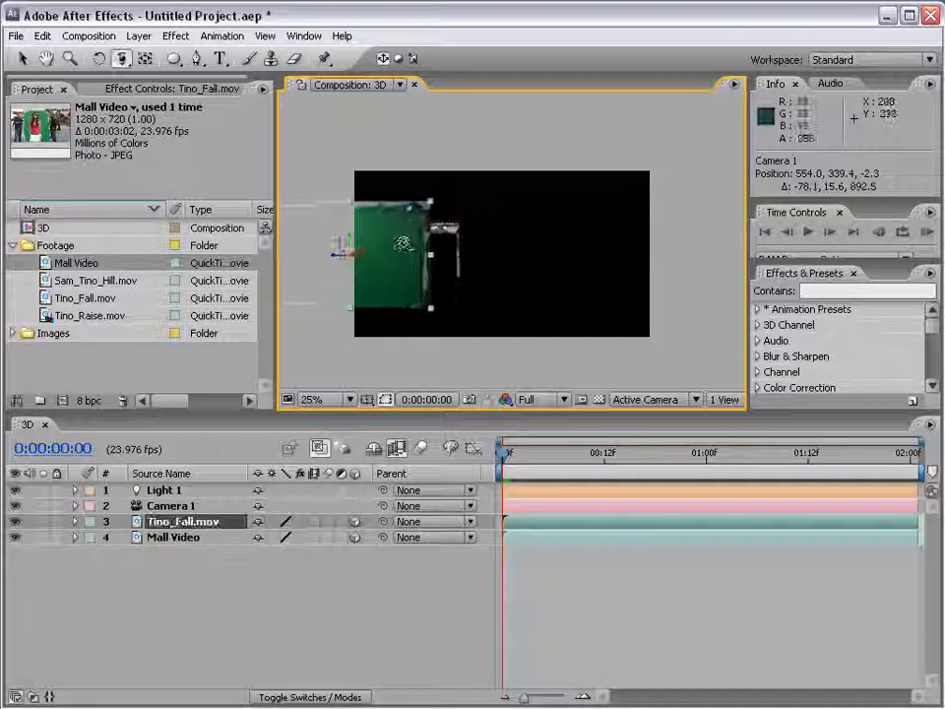
key("c")
left_click_drag(352, 273, 532, 283)
key("v")
key("c")
key("space")
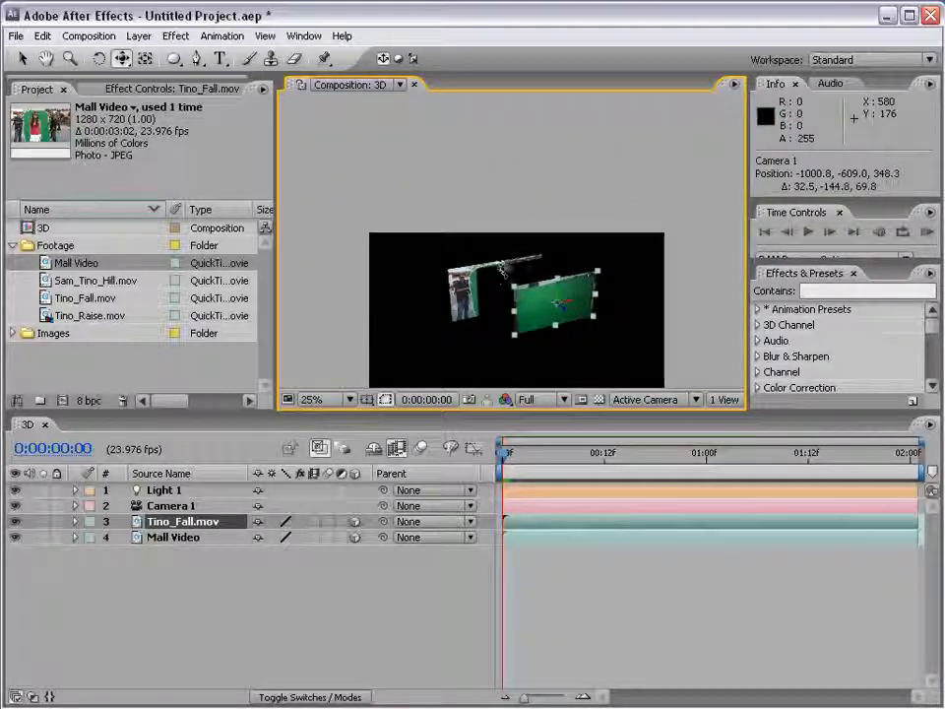
key("v")
Raise Light 1's Shadow Diffusion to about 304 pixels in its Light Options to soften the shadow on Mall Video.
left_click(164, 489)
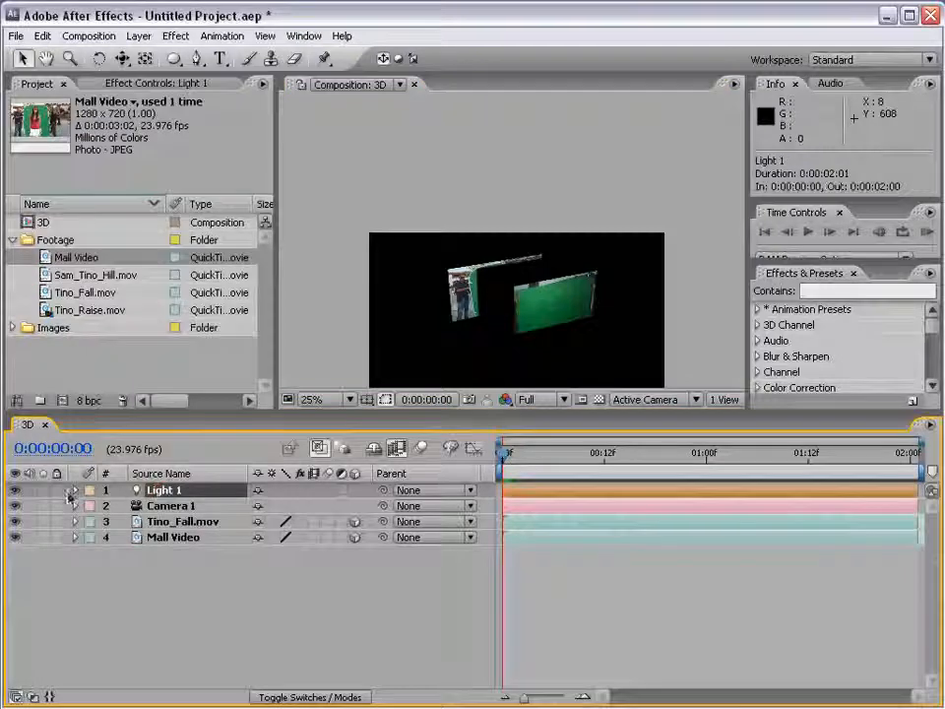
key("a")
key("a")
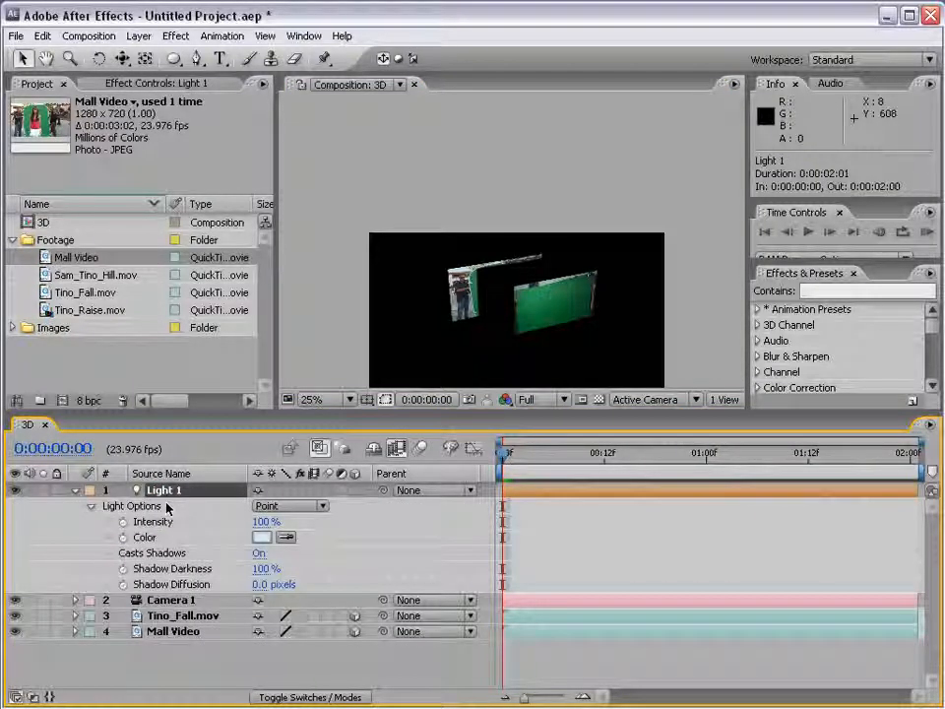
left_click(187, 585)
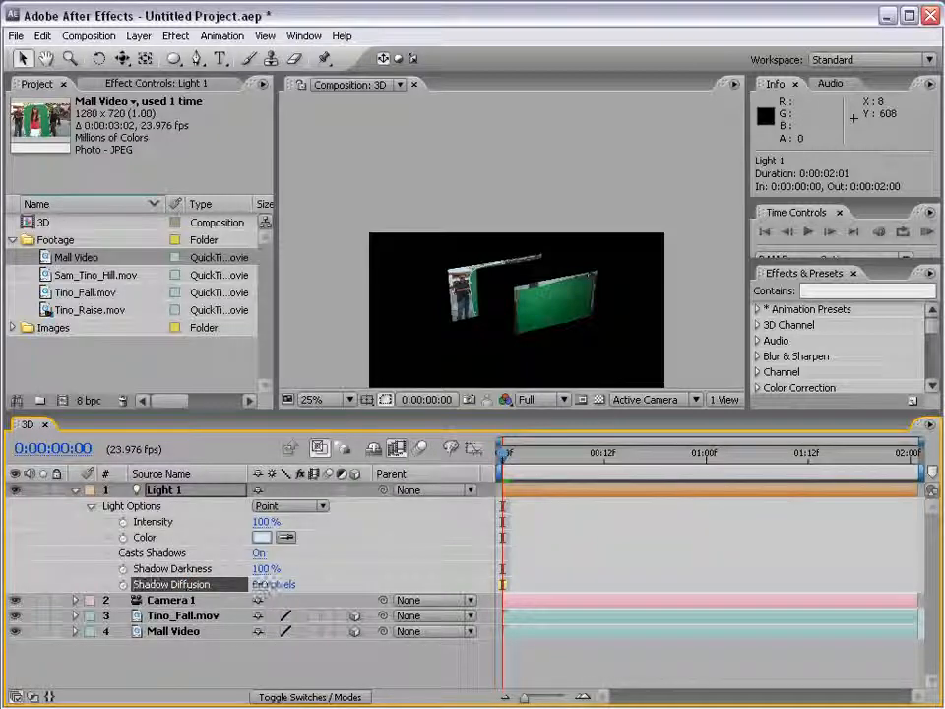
left_click_drag(280, 571, 323, 575)
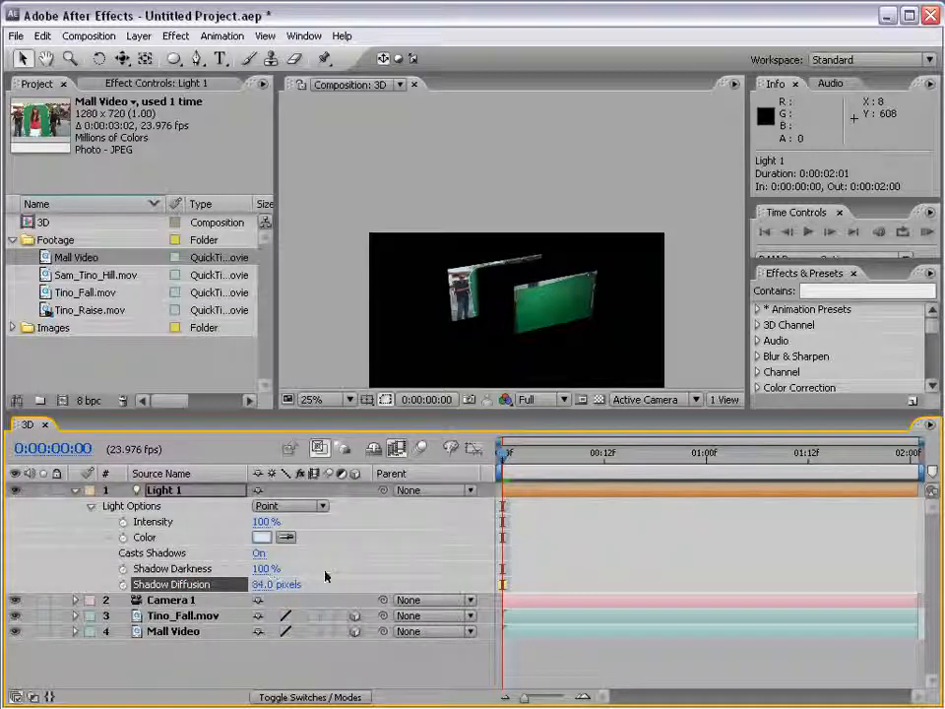
left_click(361, 520)
scroll(456, 340, "up", 2)
key("space")
left_click_drag(454, 338, 497, 247)
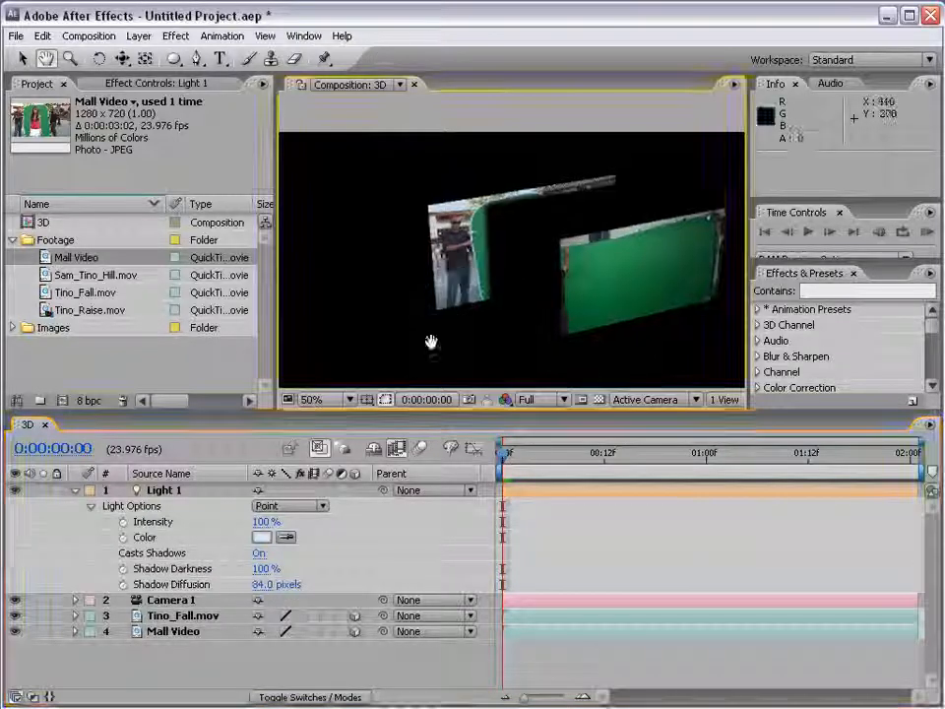
left_click_drag(270, 584, 300, 585)
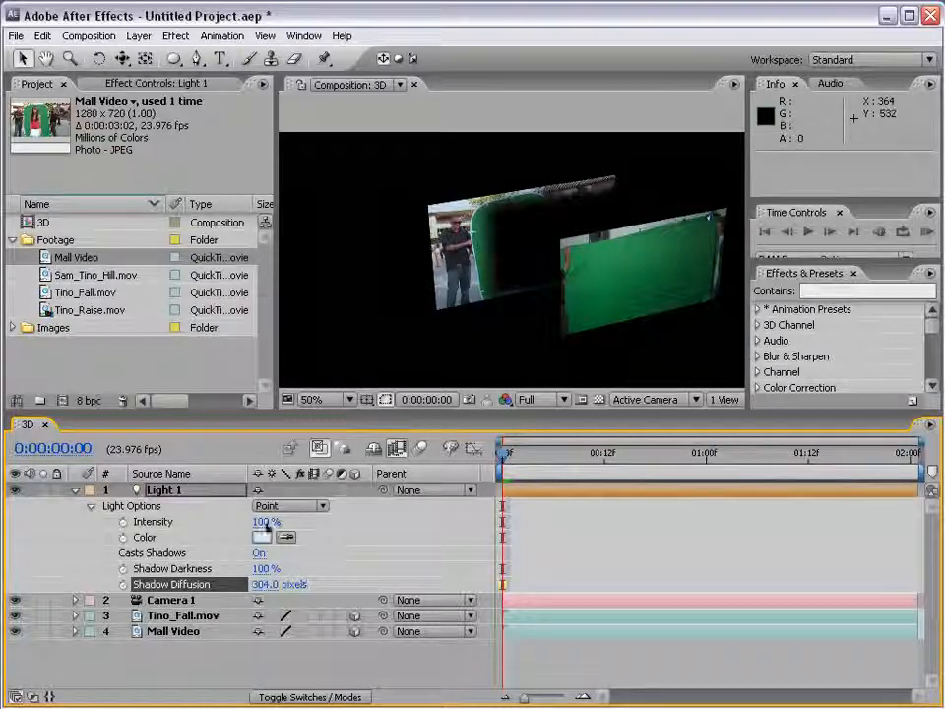
Reduce Light 1's Shadow Darkness to about 66%.
left_click_drag(262, 568, 236, 567)
left_click(570, 553)
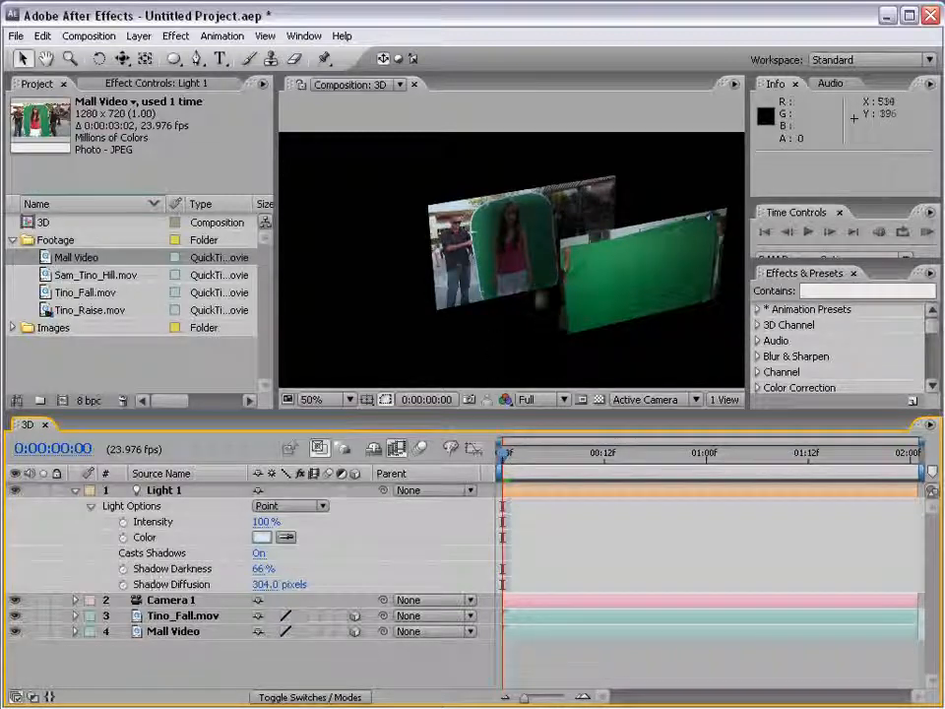
left_click_drag(541, 300, 515, 289)
Collapse and delete the Light 1 layer.
left_click(164, 490)
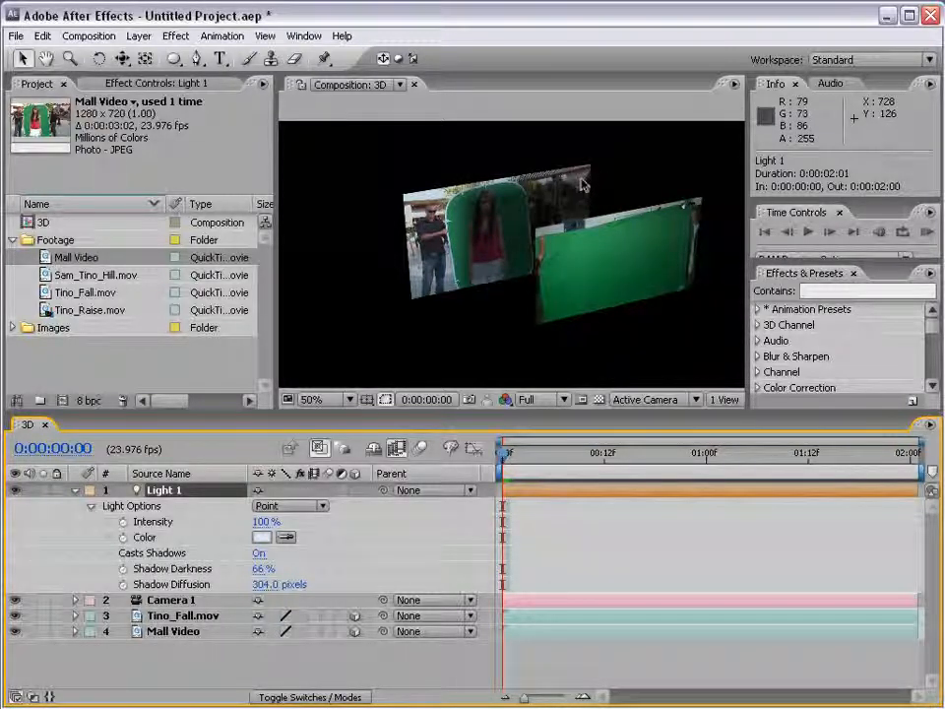
left_click(75, 491)
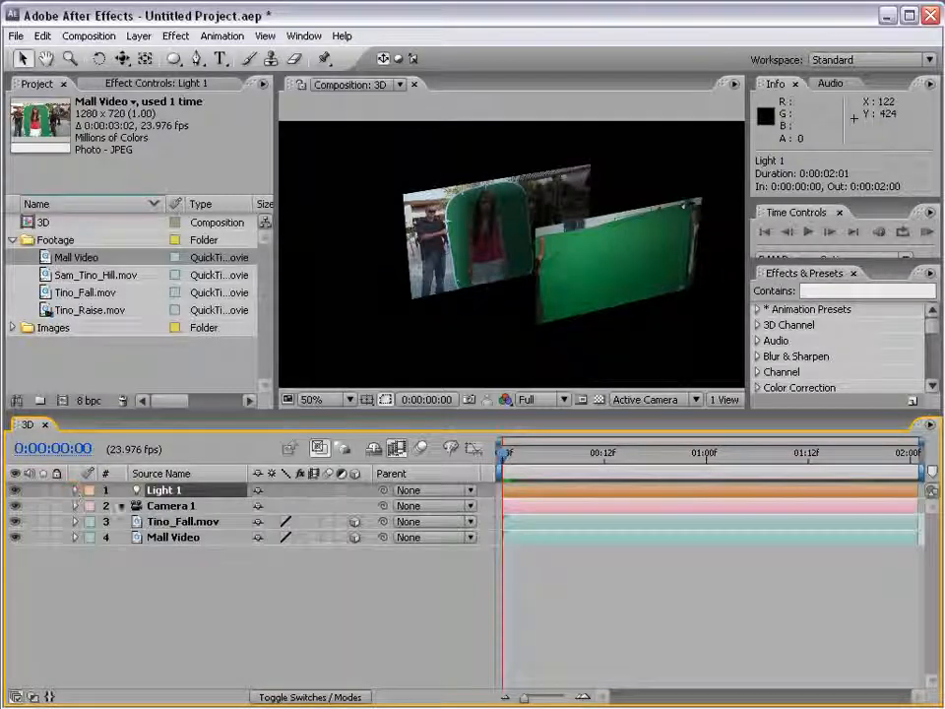
key("Delete")
Reset Camera 1's Transform and remove its Position keyframes.
left_click(85, 492)
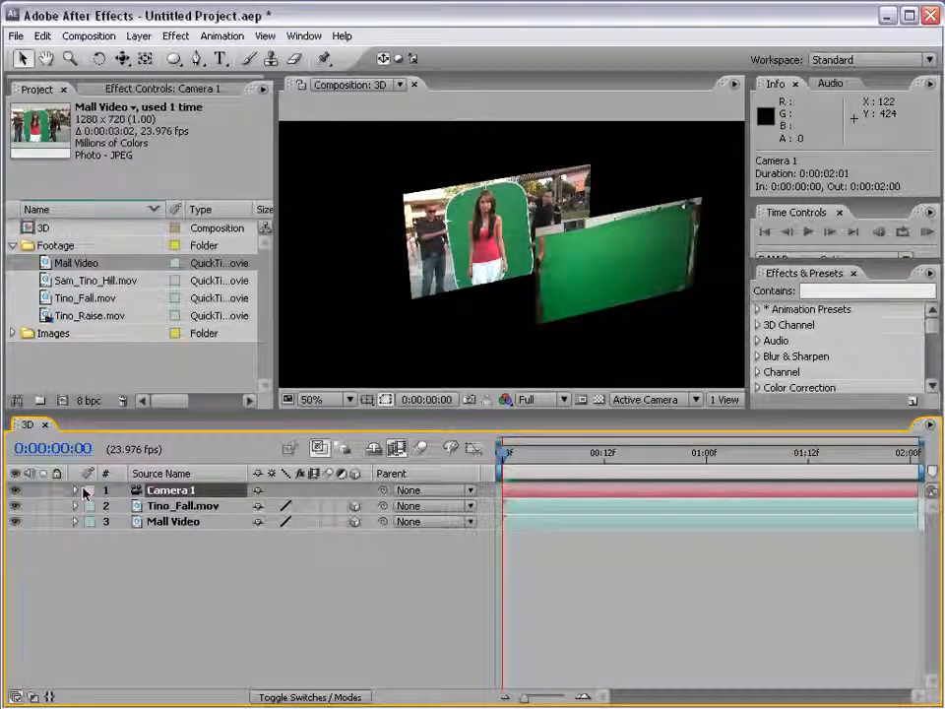
left_click(77, 490)
left_click(266, 508)
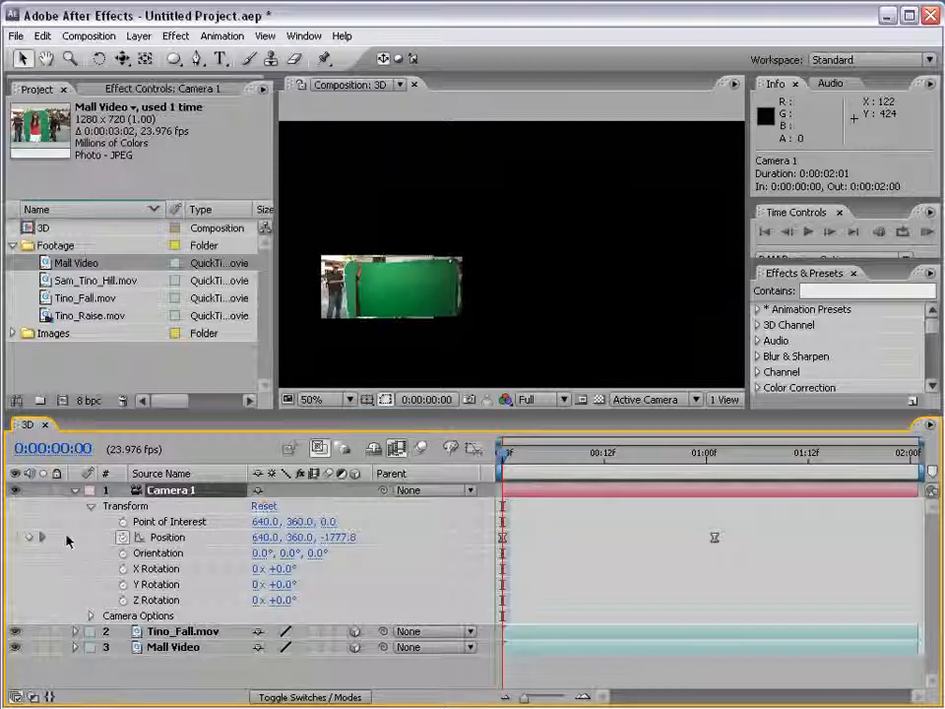
left_click(137, 537)
left_click(76, 491)
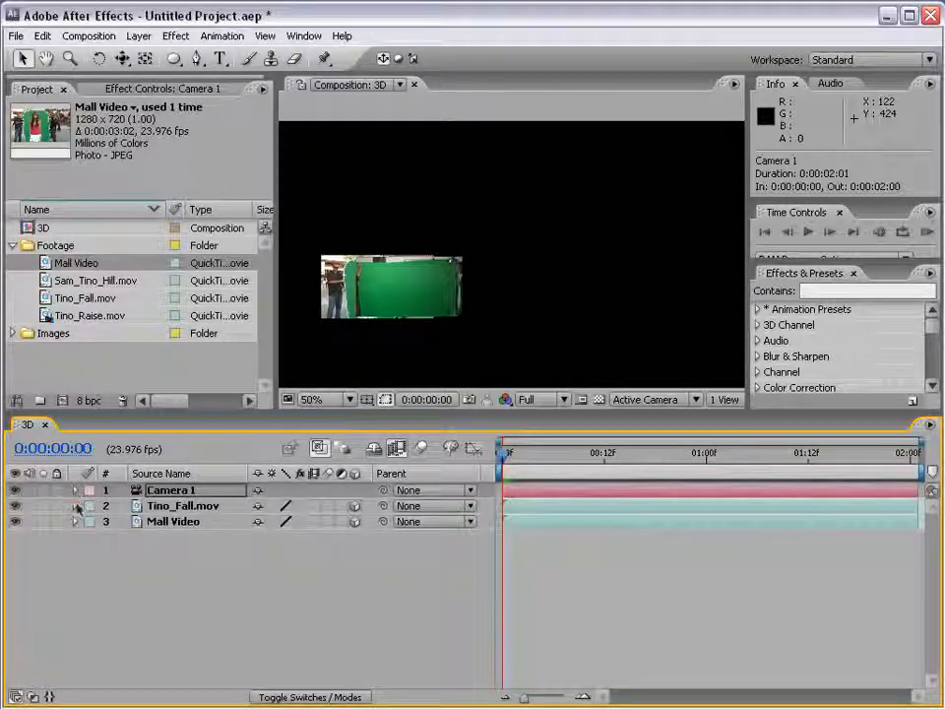
Reset the Transform properties of the Tino_Fall.mov and Mall Video layers.
left_click(76, 506)
left_click(263, 523)
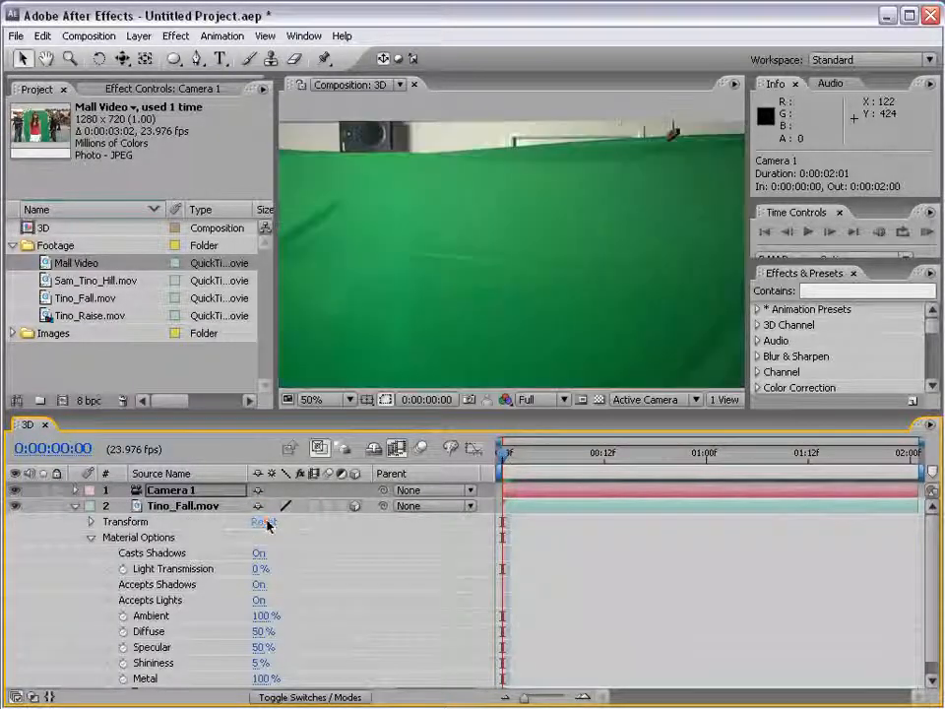
left_click(75, 506)
left_click(76, 521)
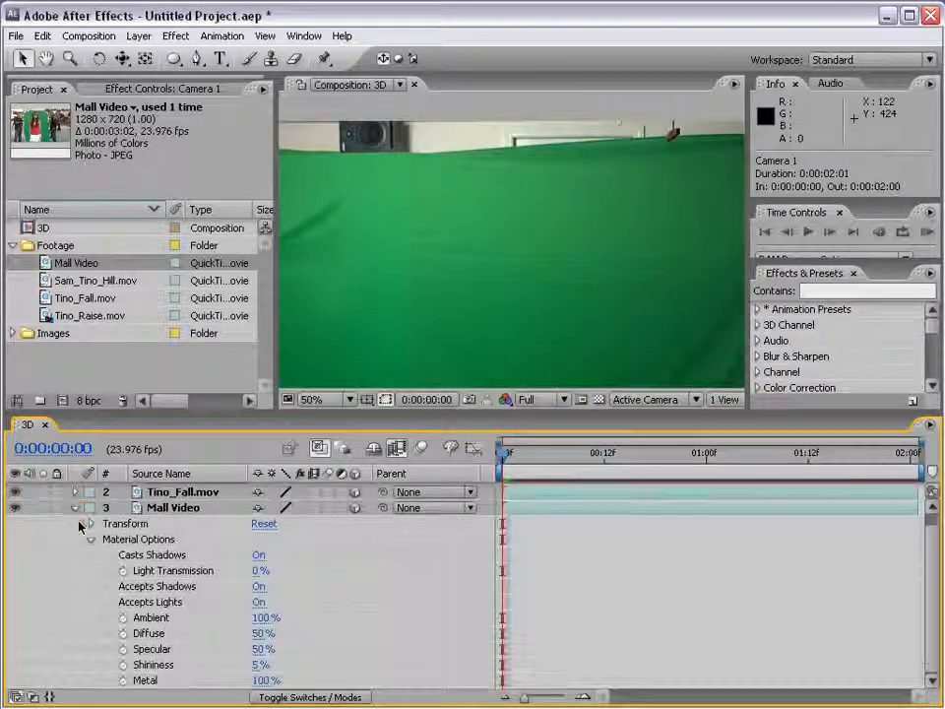
left_click(74, 512)
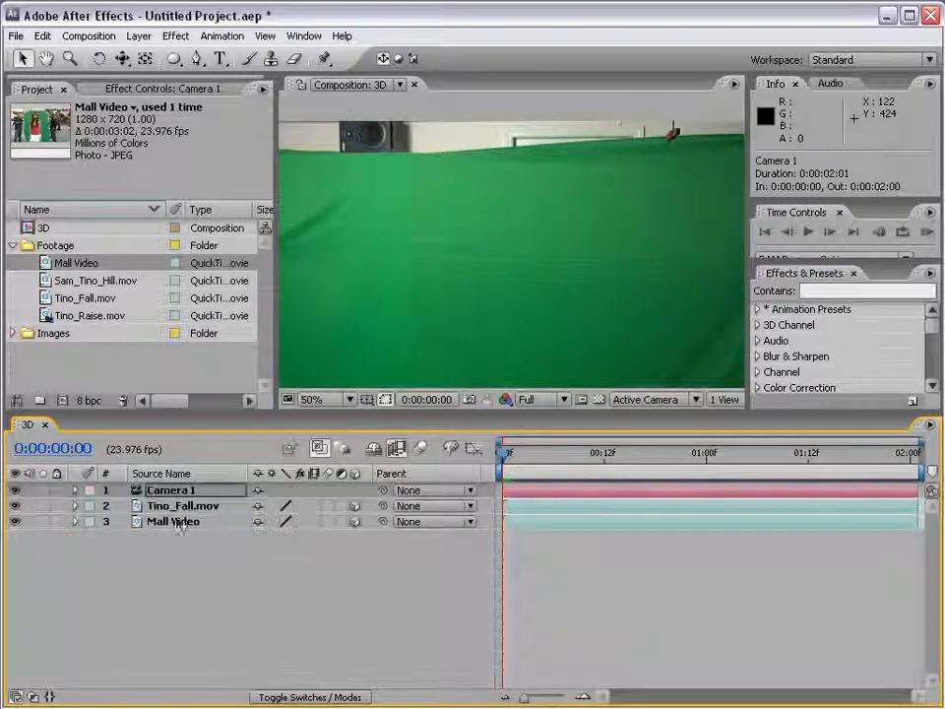
Scale Tino_Fall.mov down to under half its size, and scale Mall Video down to about 40%.
scroll(463, 275, "down", 2)
left_click(478, 274)
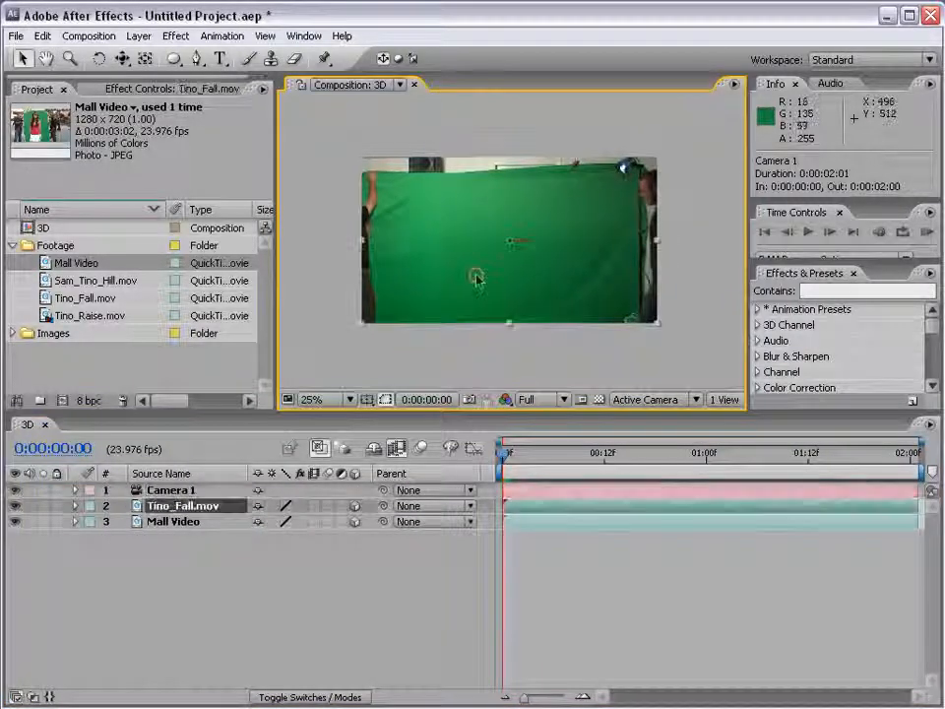
left_click_drag(656, 326, 575, 279)
left_click(596, 311)
left_click_drag(661, 332, 594, 279)
scroll(504, 303, "up", 2)
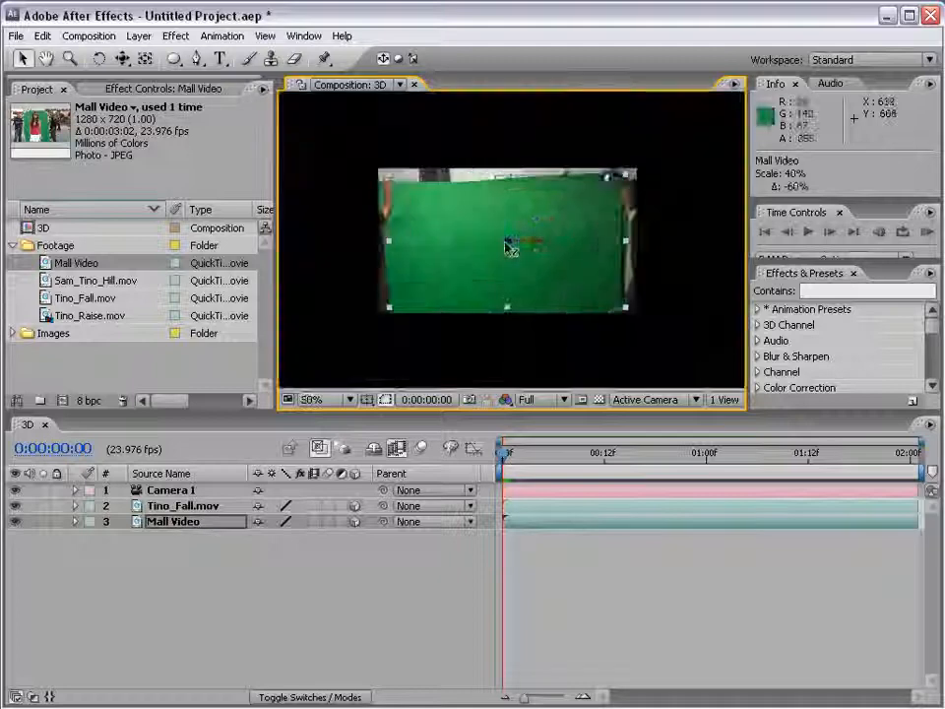
Offset Mall Video to the right and farther back in depth, and Tino_Fall.mov to the left and nearer the camera.
left_click_drag(528, 247, 657, 249)
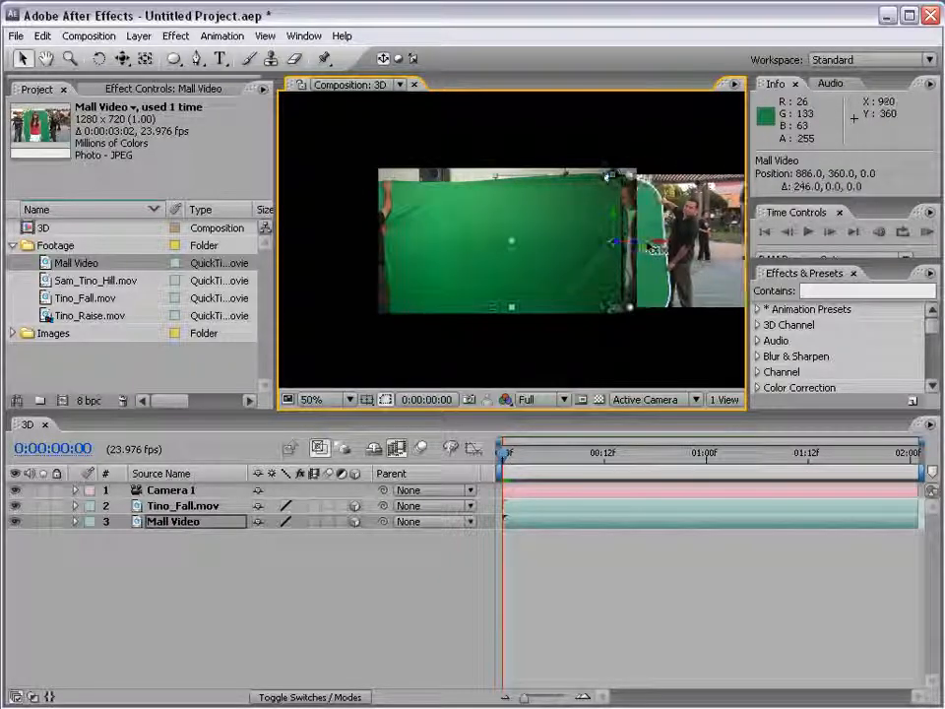
left_click(602, 249)
left_click_drag(532, 246, 374, 251)
left_click(659, 228)
left_click_drag(637, 244, 354, 707)
left_click(613, 606)
key("space")
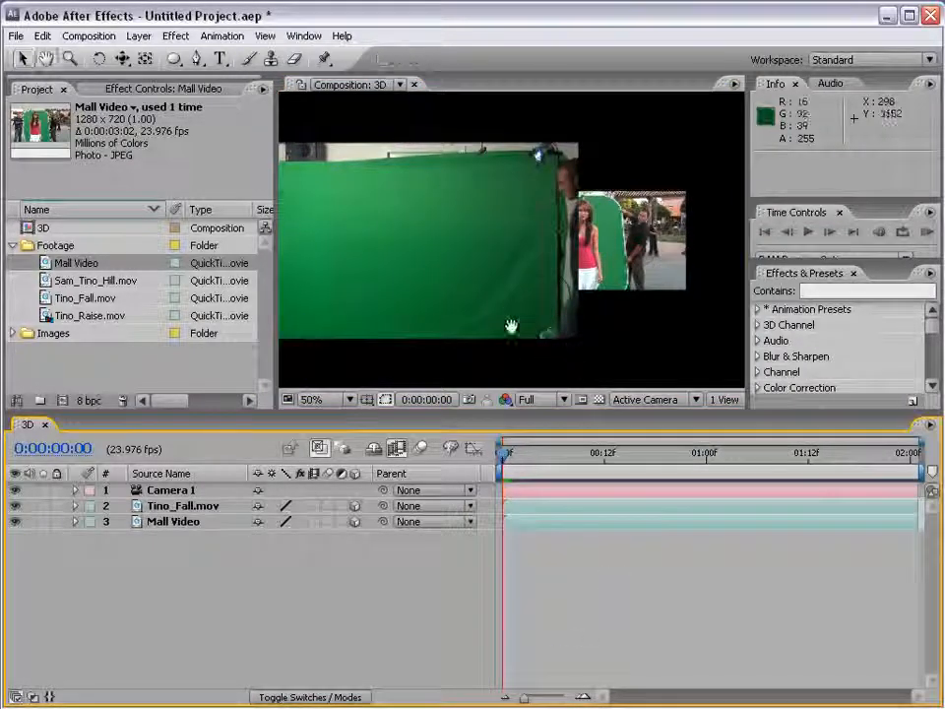
left_click_drag(508, 327, 561, 331)
scroll(540, 294, "down", 1)
scroll(541, 294, "up", 1)
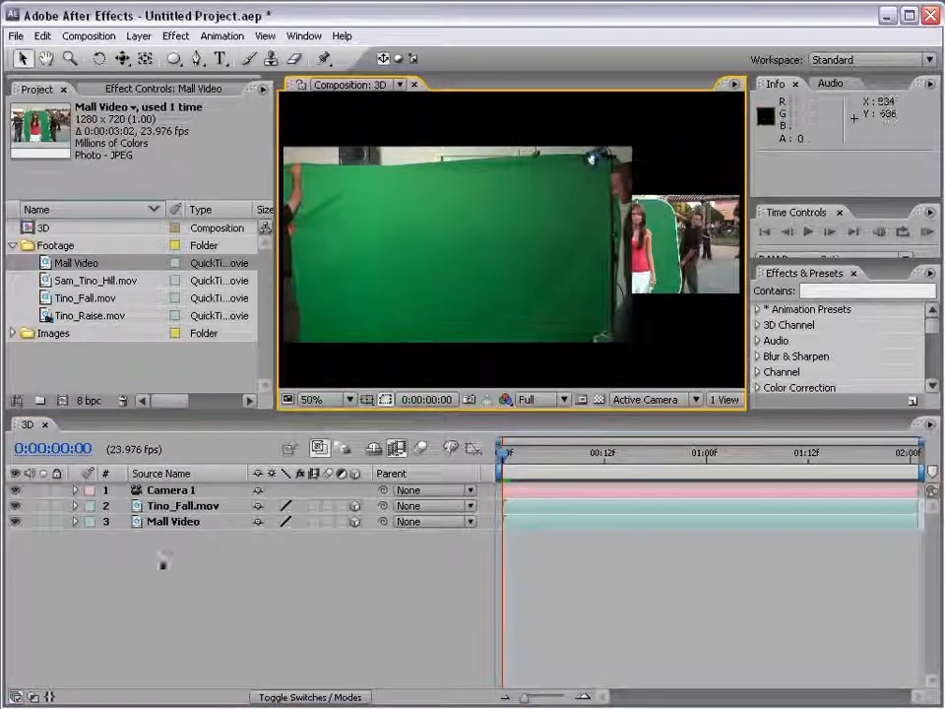
Reveal Camera 1's Camera Options and examine its zoom, depth of field, focus distance, aperture and blur settings.
left_click(85, 495)
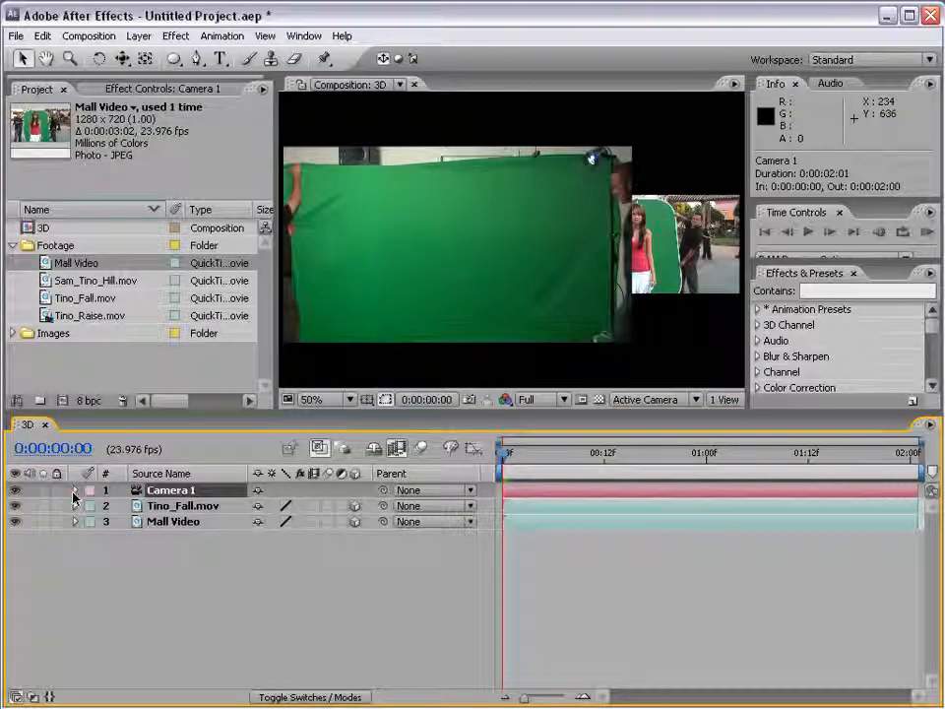
left_click(75, 490)
left_click(92, 507)
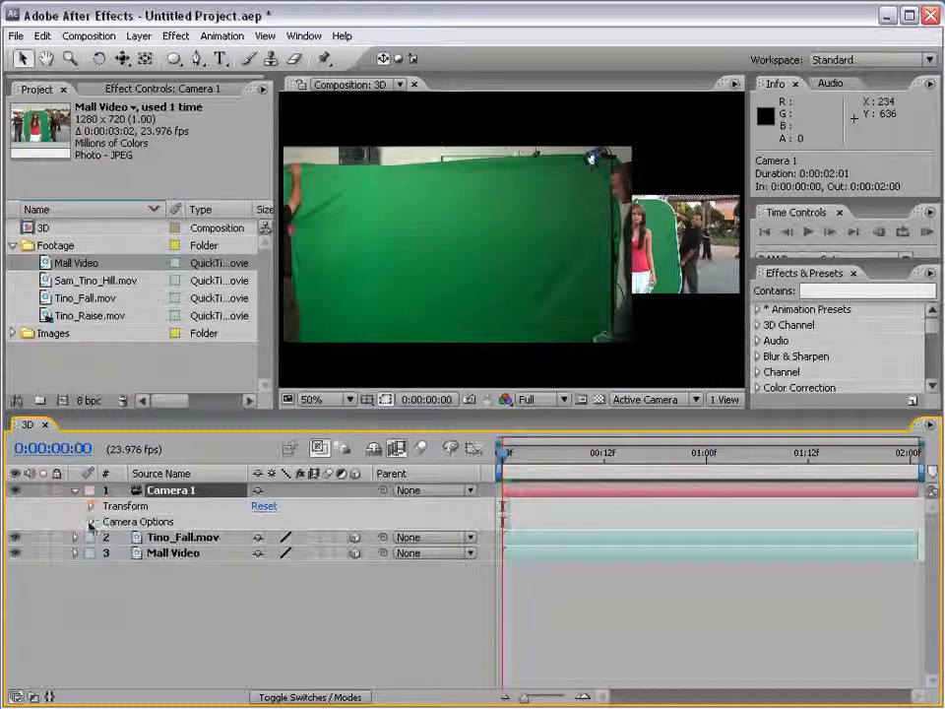
left_click(90, 522)
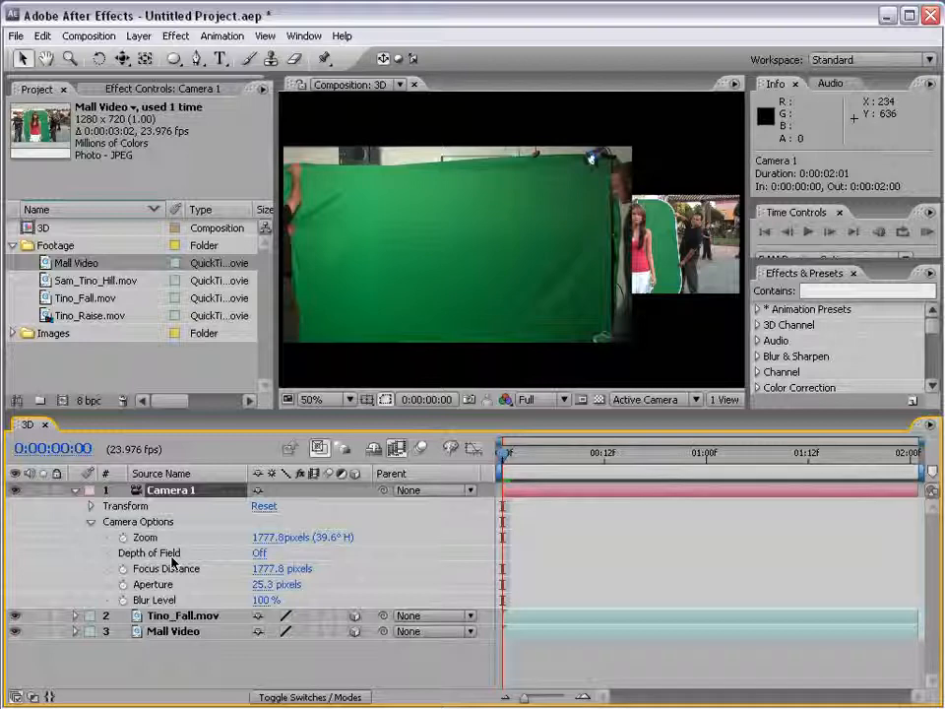
Turn on Camera 1's depth of field and raise its aperture to about 801 pixels.
left_click(259, 554)
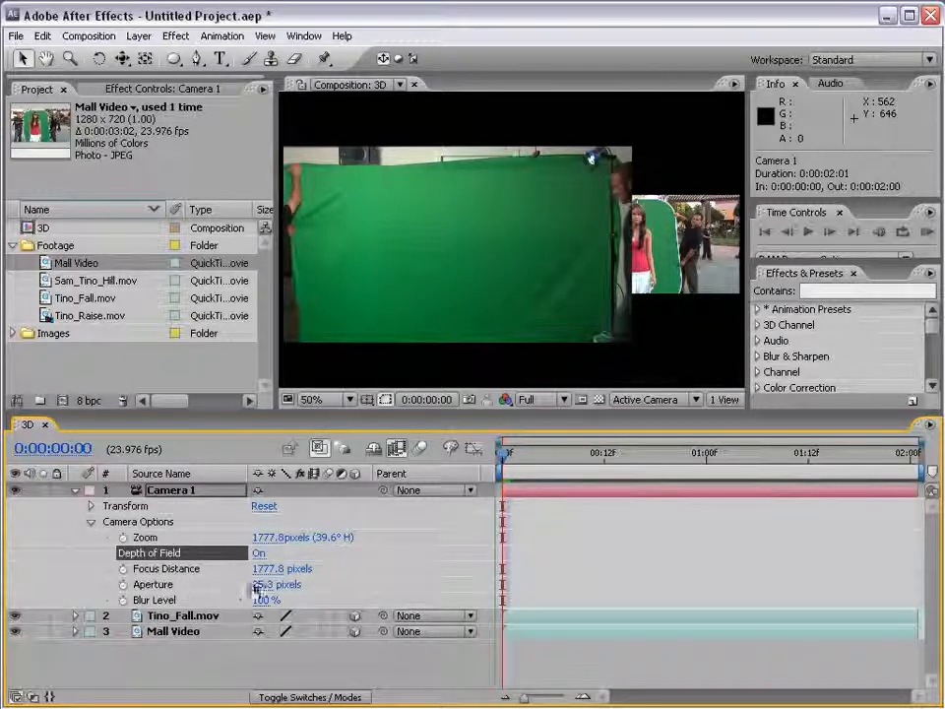
left_click_drag(254, 588, 716, 559)
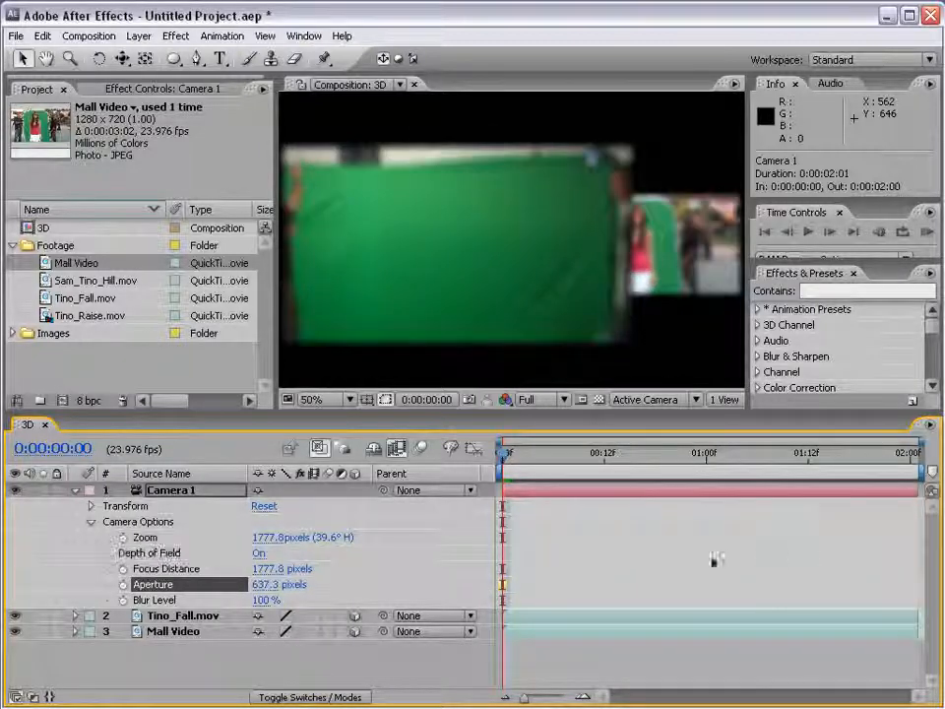
left_click_drag(265, 585, 417, 581)
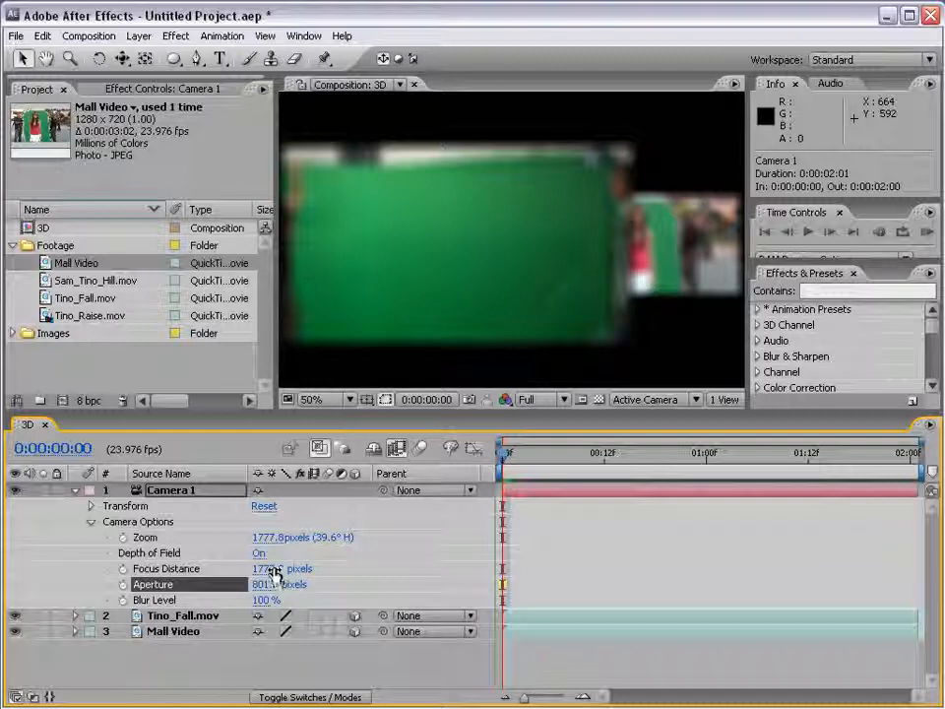
Shift Camera 1's focus distance from the near clip to the far one, ending at 2328.8 pixels, and turn depth of field off.
left_click_drag(275, 570, 228, 588)
mouse_move(265, 570)
left_mouse_down()
mouse_move(220, 569)
mouse_move(246, 569)
left_mouse_up()
left_click_drag(573, 464, 706, 462)
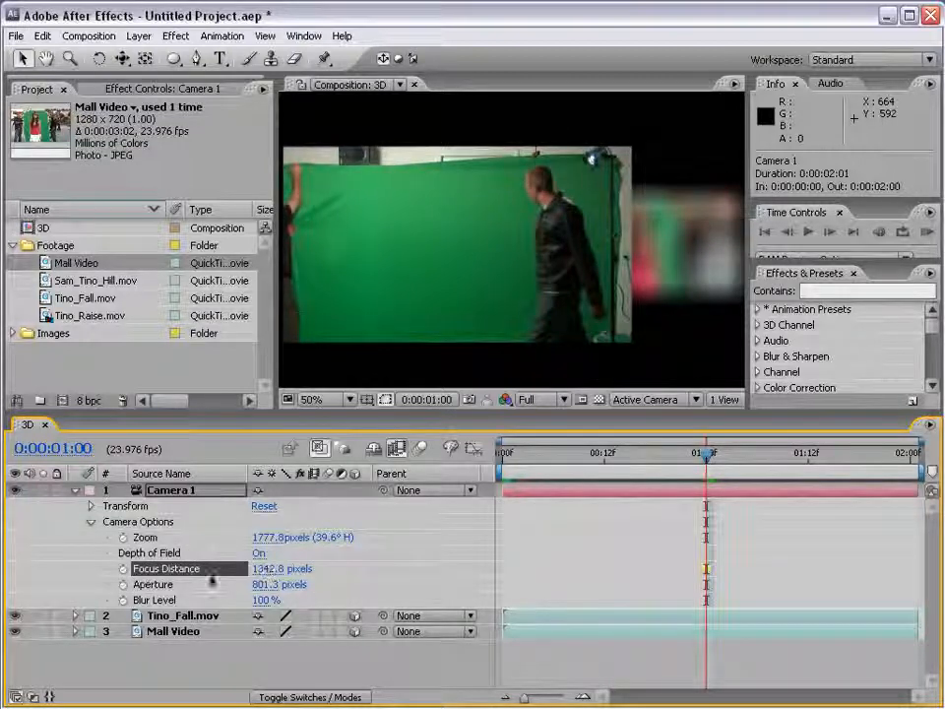
left_click_drag(266, 569, 176, 556)
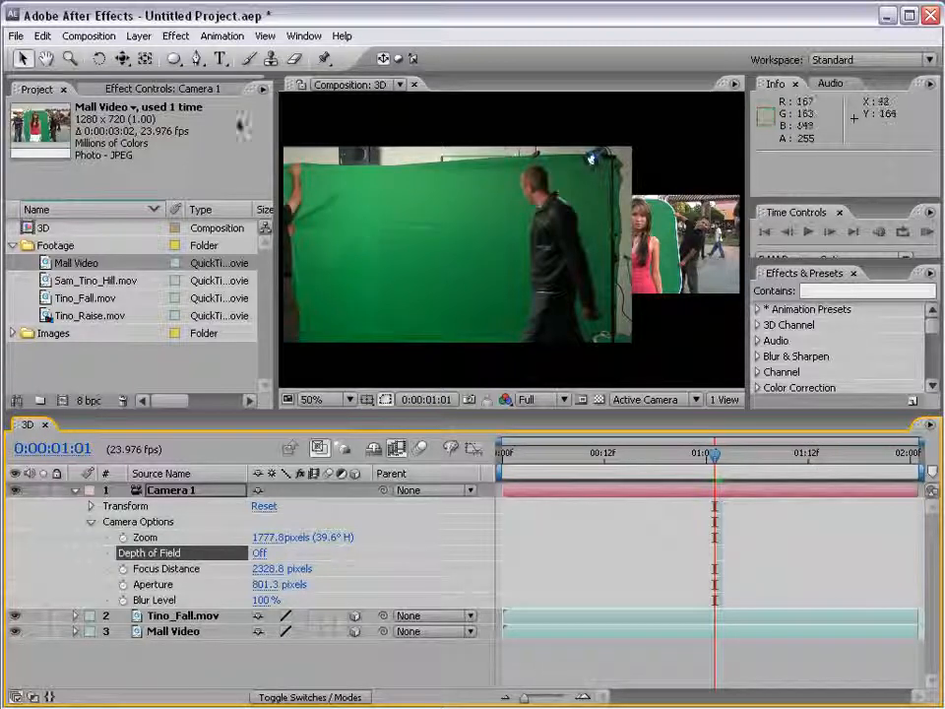
Add a new black solid layer to the 3D composition.
left_click(139, 36)
mouse_move(208, 61)
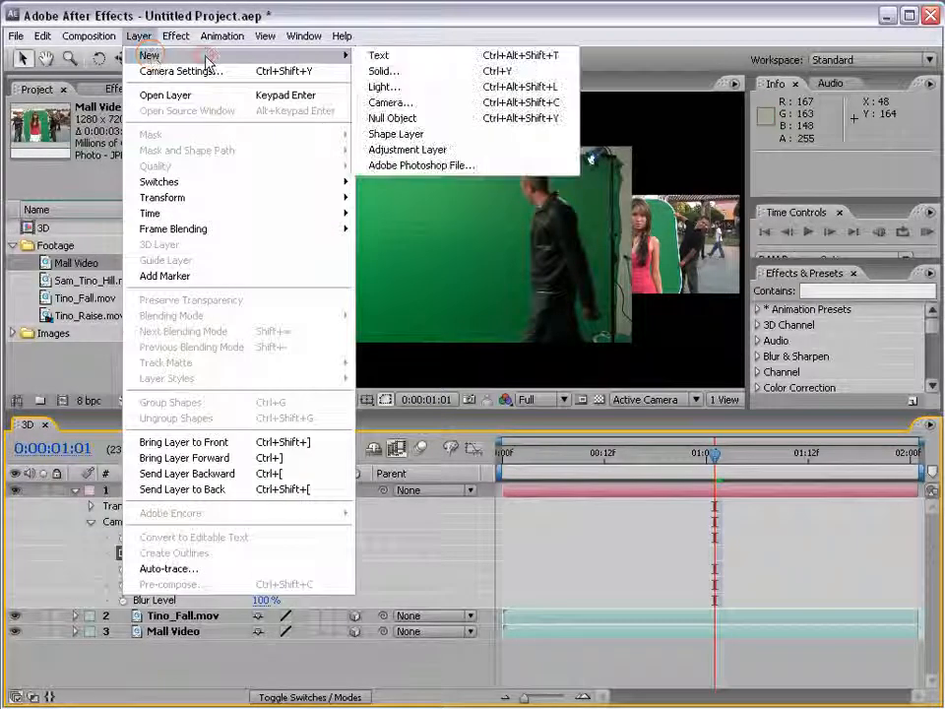
left_click(415, 72)
left_click(648, 588)
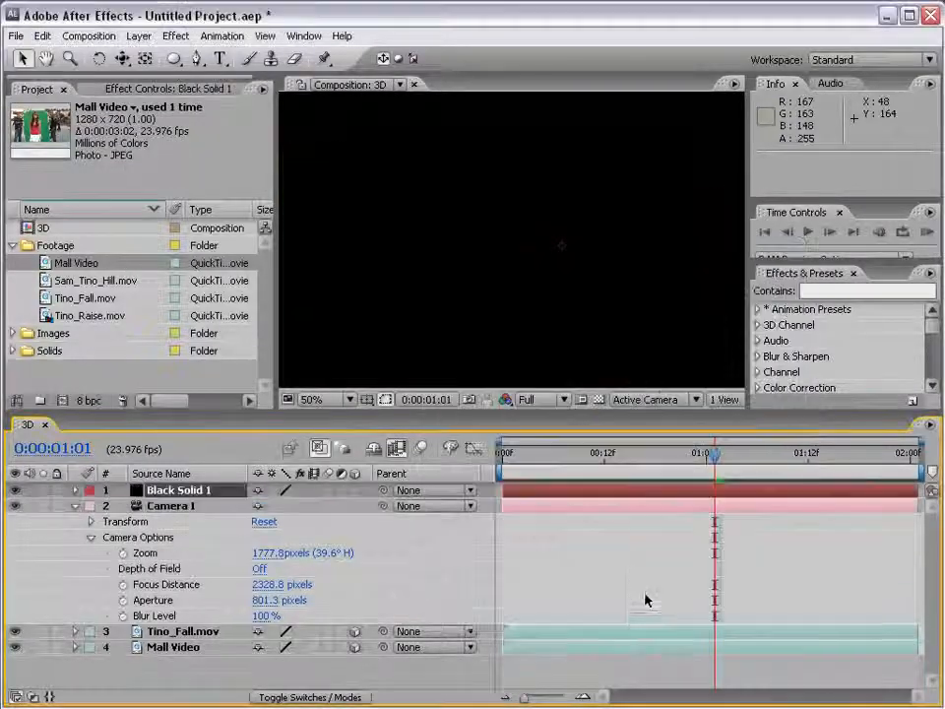
Search the effects for "particl" and apply CC Particle World to the black solid.
left_click(832, 290)
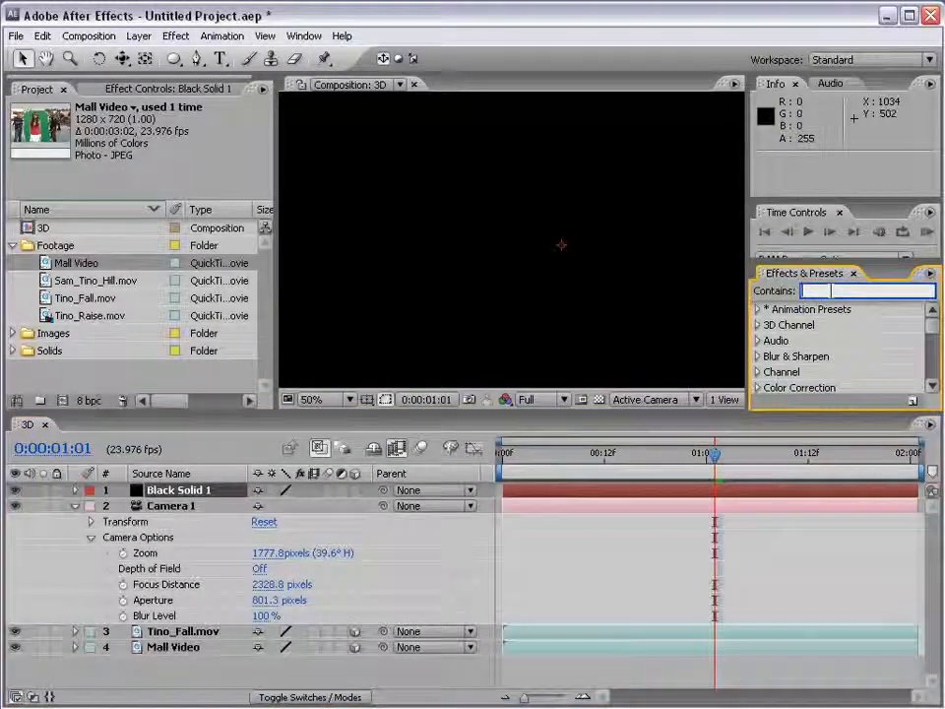
type("particl")
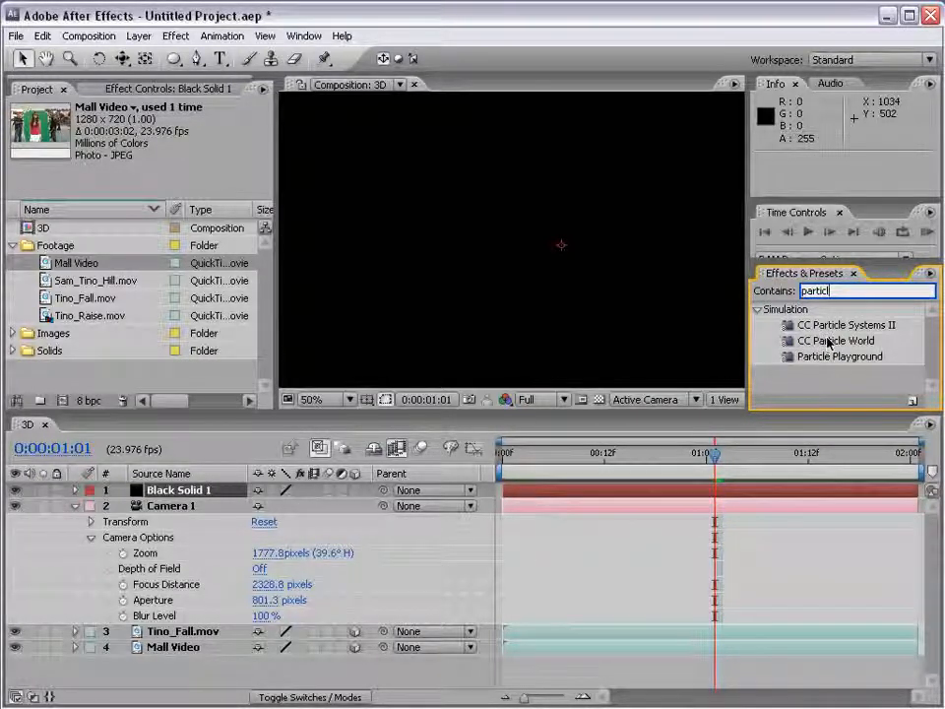
left_click_drag(839, 341, 178, 490)
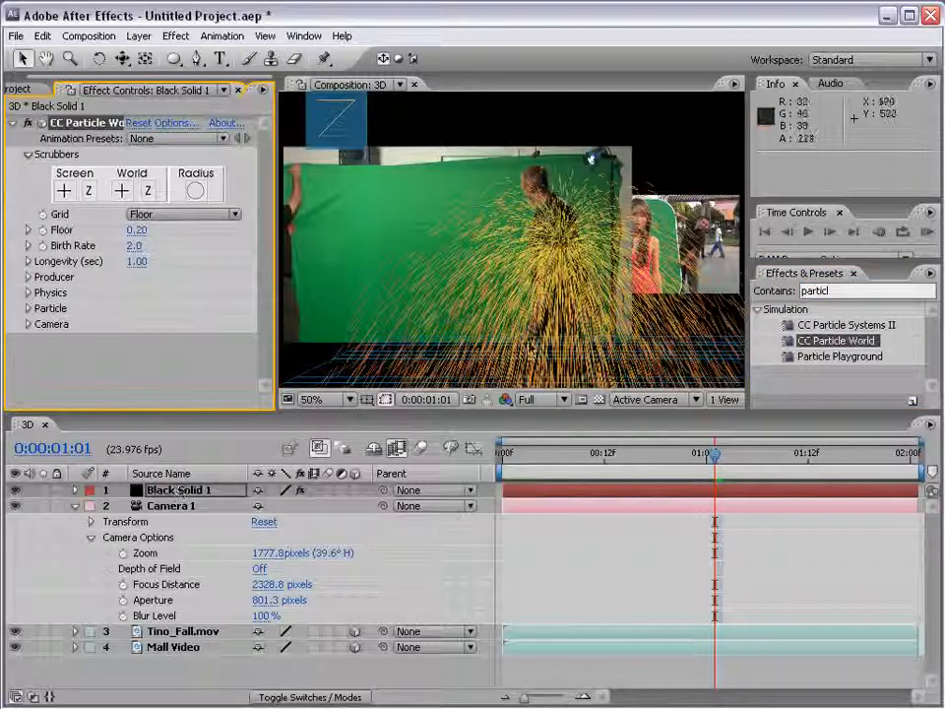
Collapse Camera 1's properties and select the black solid layer.
scroll(444, 253, "down", 1)
scroll(565, 303, "up", 1)
left_click_drag(572, 316, 452, 196)
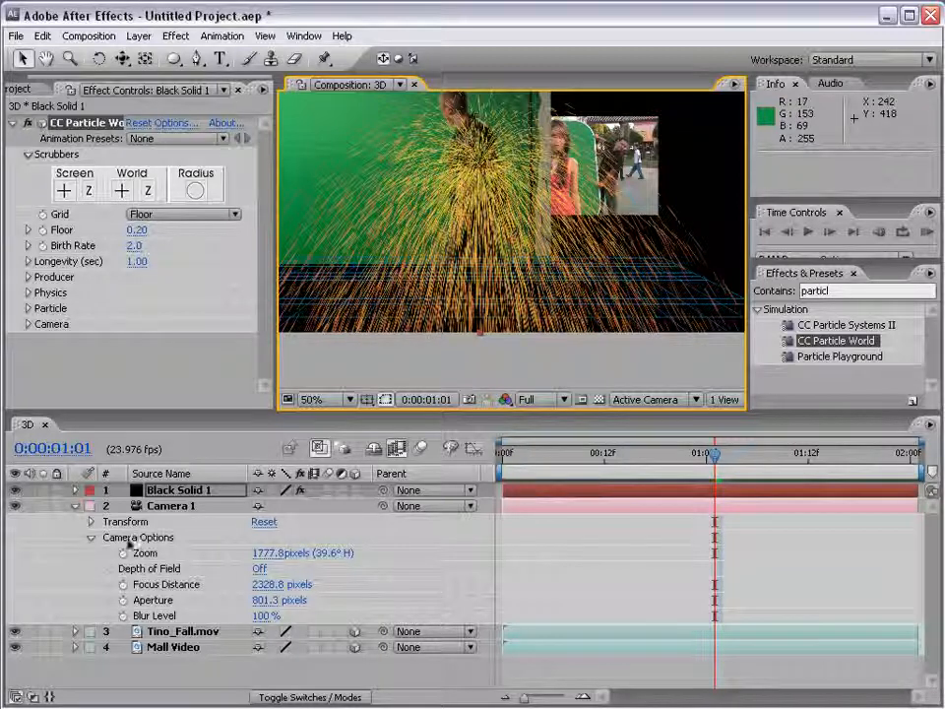
left_click(172, 507)
left_click(75, 506)
left_click(160, 491)
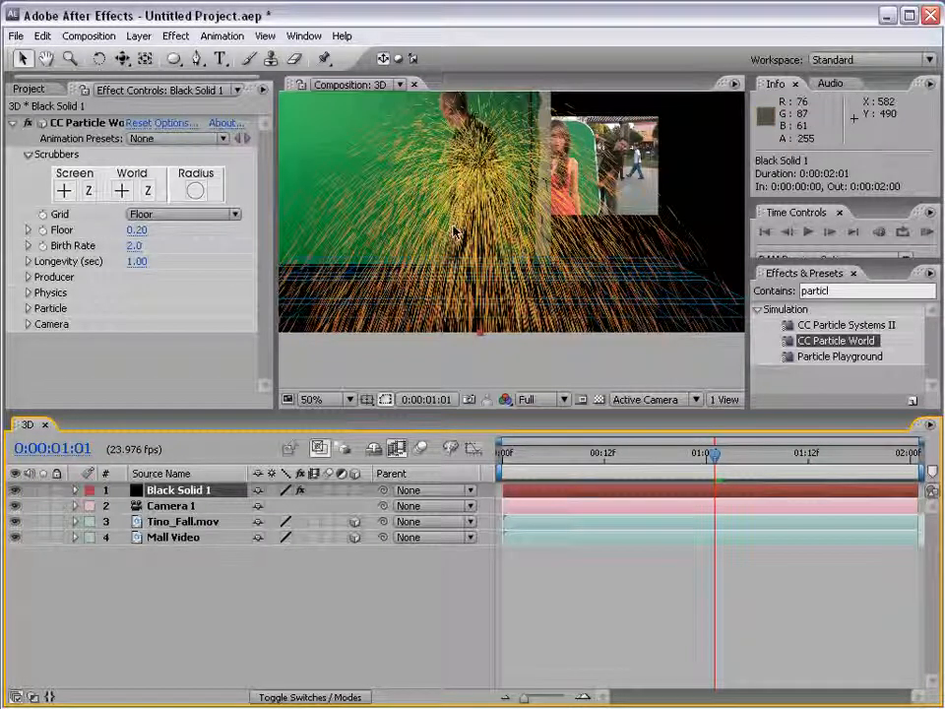
Orbit Camera 1 around the particles and the two clips with the Orbit Camera Tool.
left_click(121, 58)
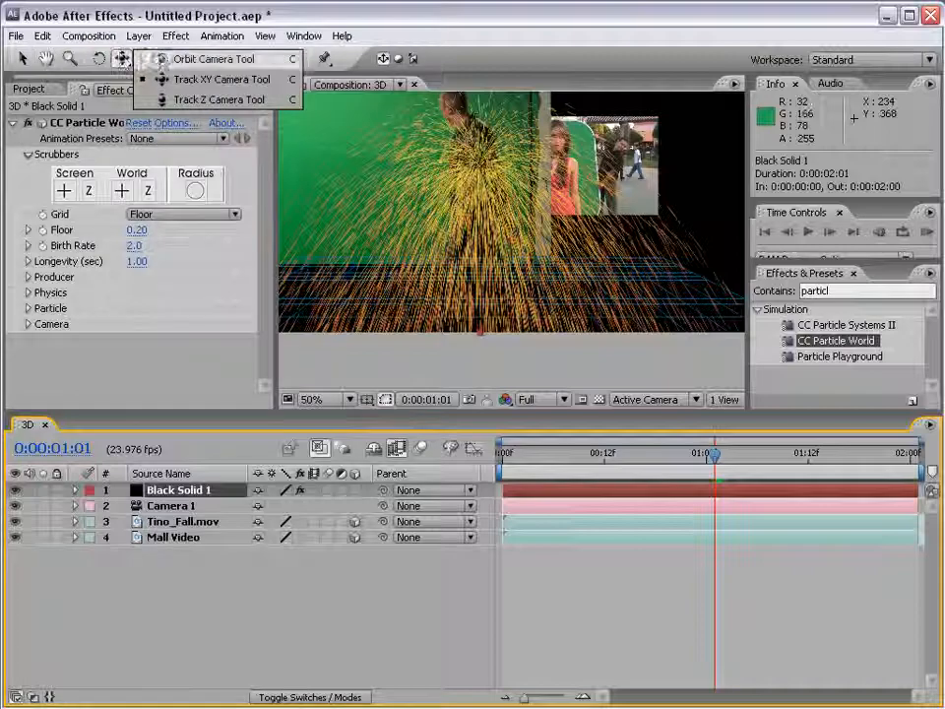
left_click(250, 61)
key("space")
left_click_drag(485, 143, 488, 184)
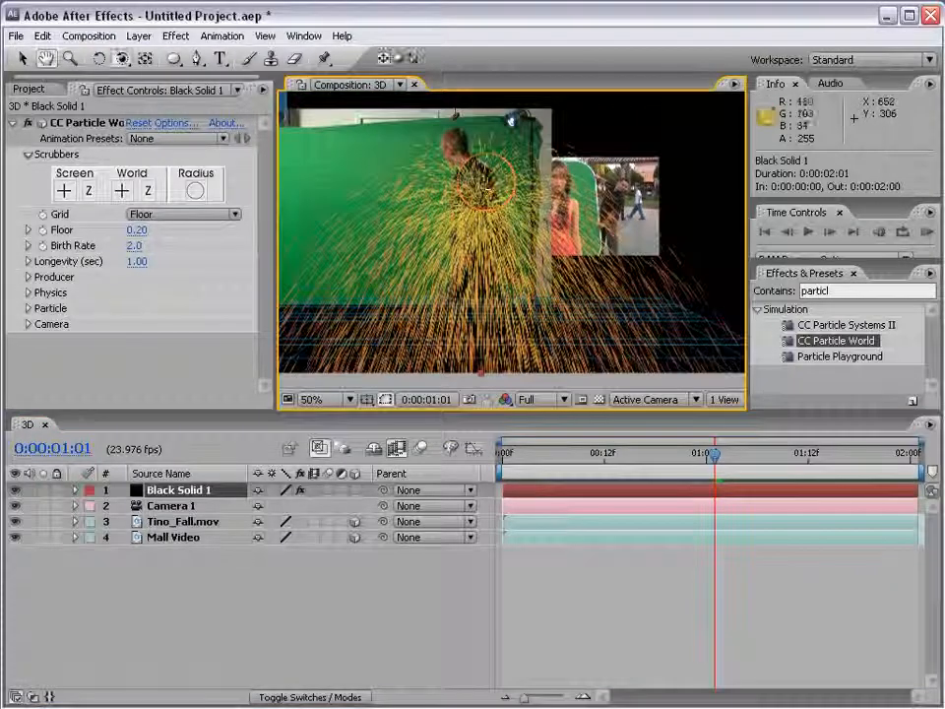
left_click_drag(615, 216, 646, 232)
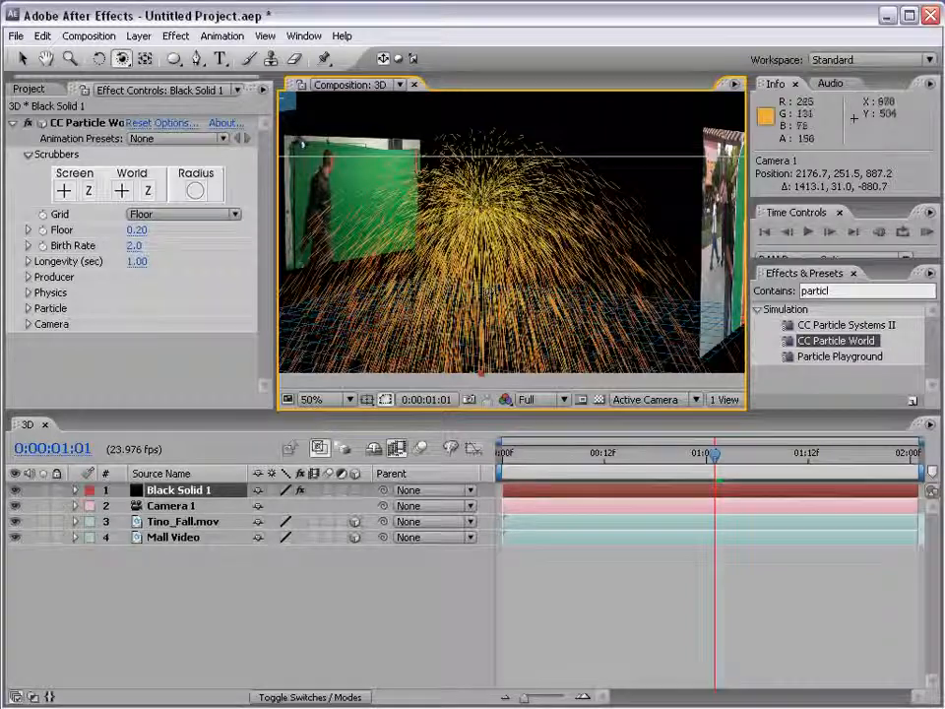
left_click_drag(631, 274, 565, 275)
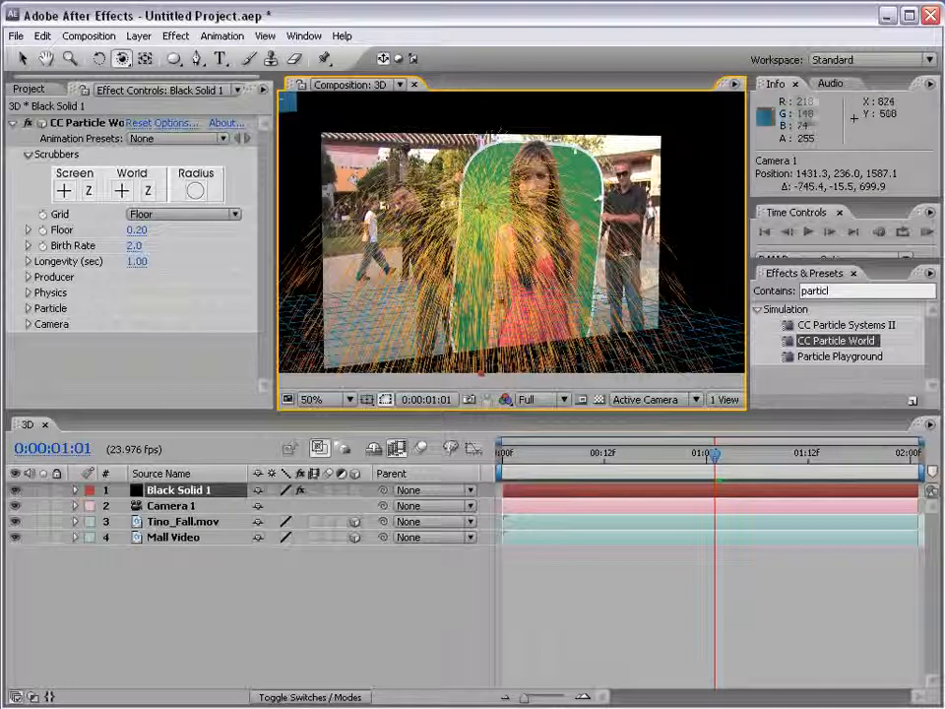
Move Mall Video above the black solid in the layer stack and orbit Camera 1 to compare the clip with the particles.
left_click_drag(163, 538, 169, 492)
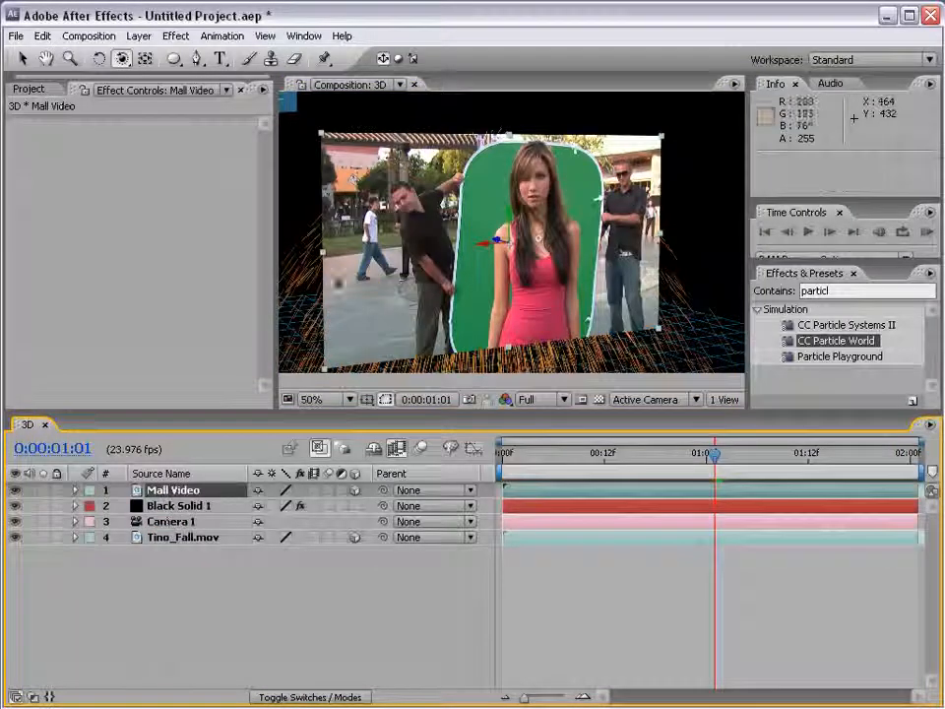
left_click_drag(571, 244, 345, 262)
mouse_move(572, 263)
left_mouse_down()
mouse_move(533, 255)
mouse_move(576, 252)
left_mouse_up()
key("comma")
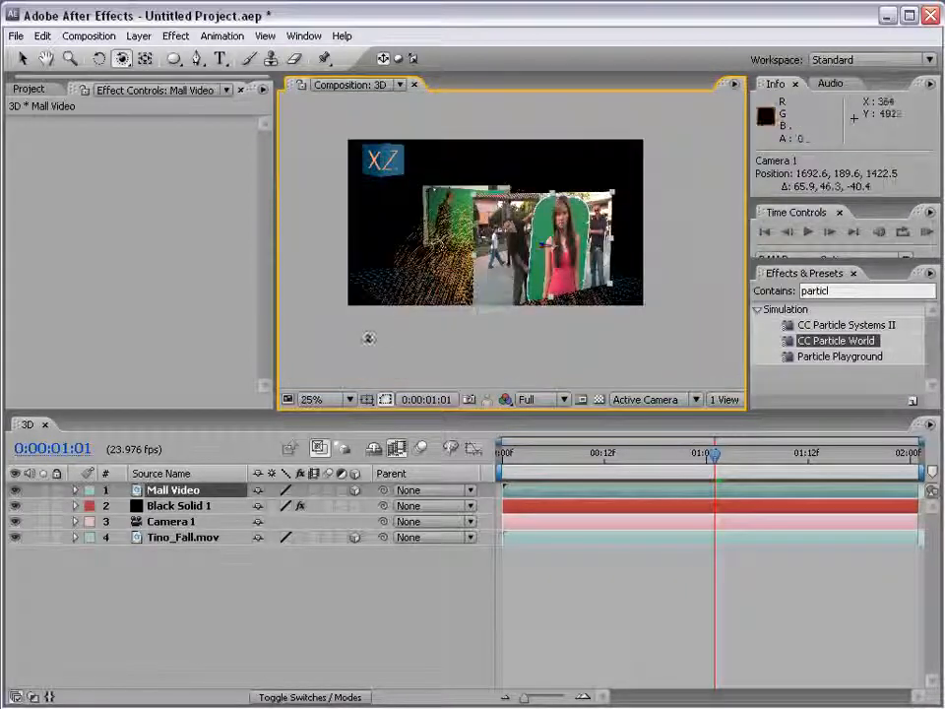
key("period")
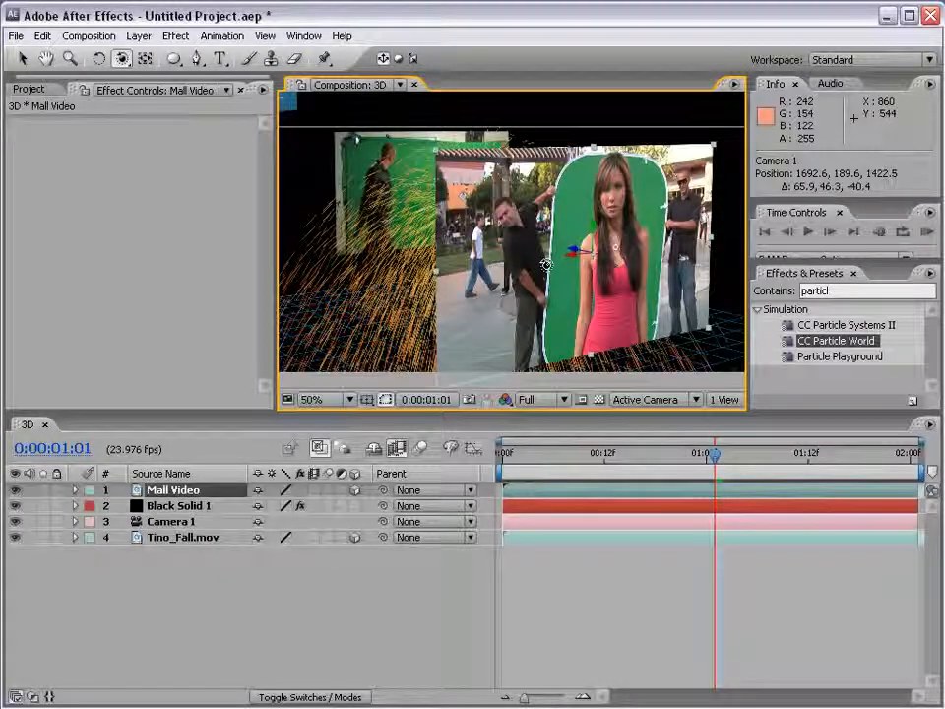
left_click_drag(546, 265, 352, 213)
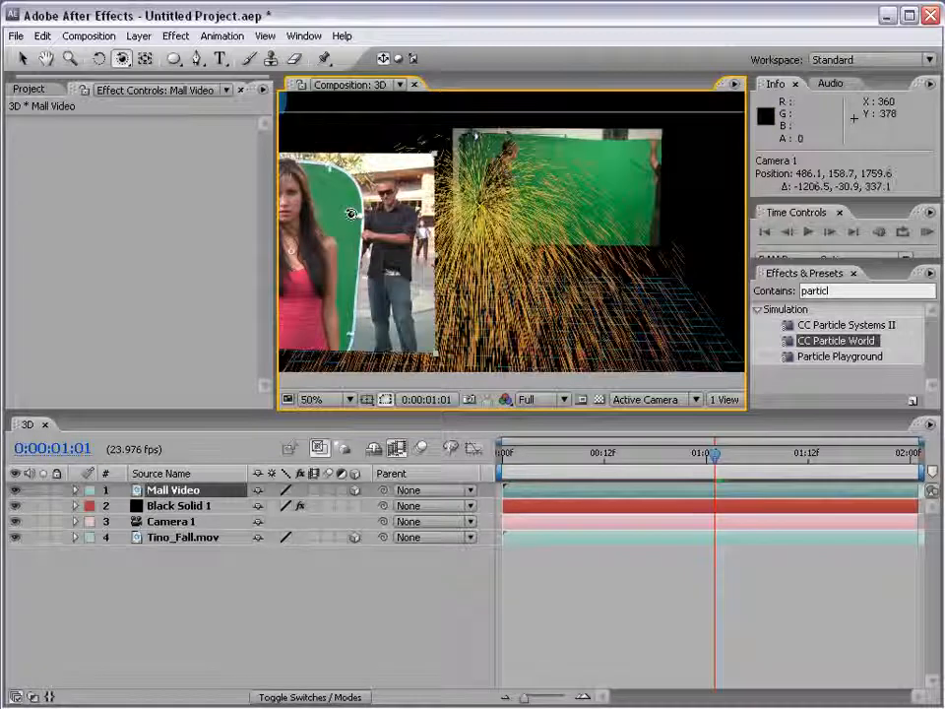